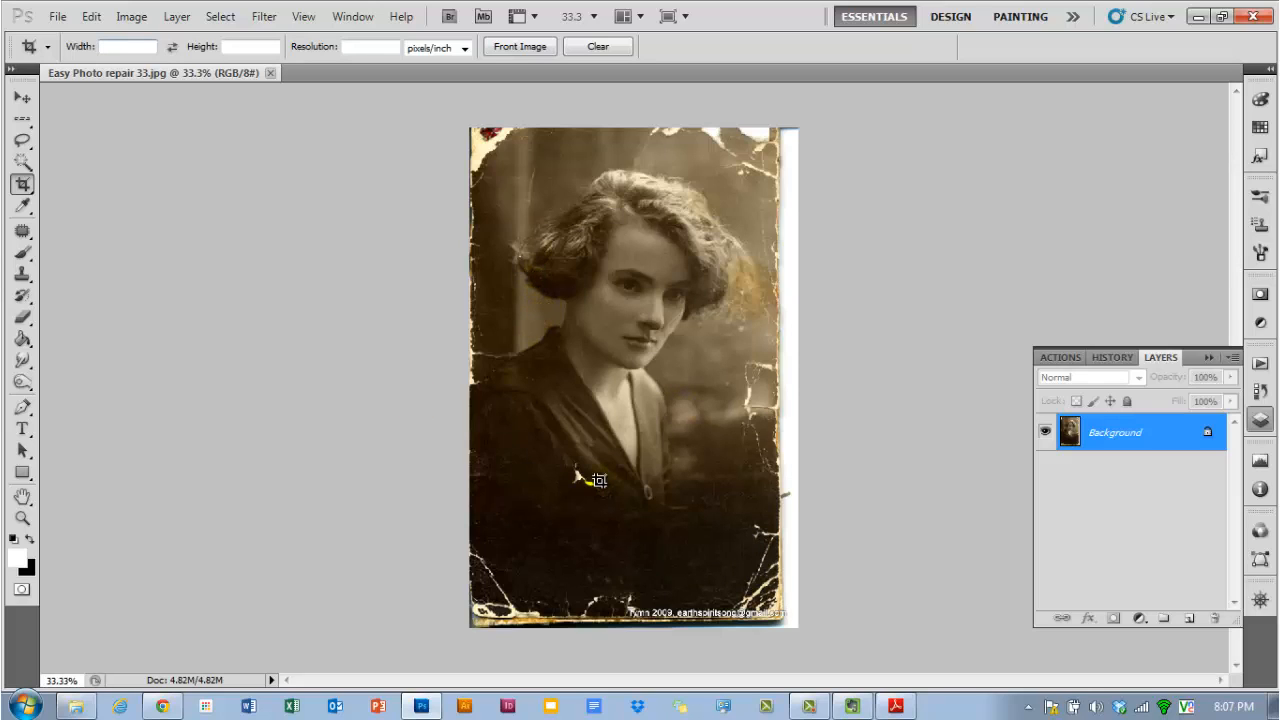
Crop the photo to remove the white strip along its right side and the worn border along its bottom edge.
left_click_drag(458, 114, 771, 604)
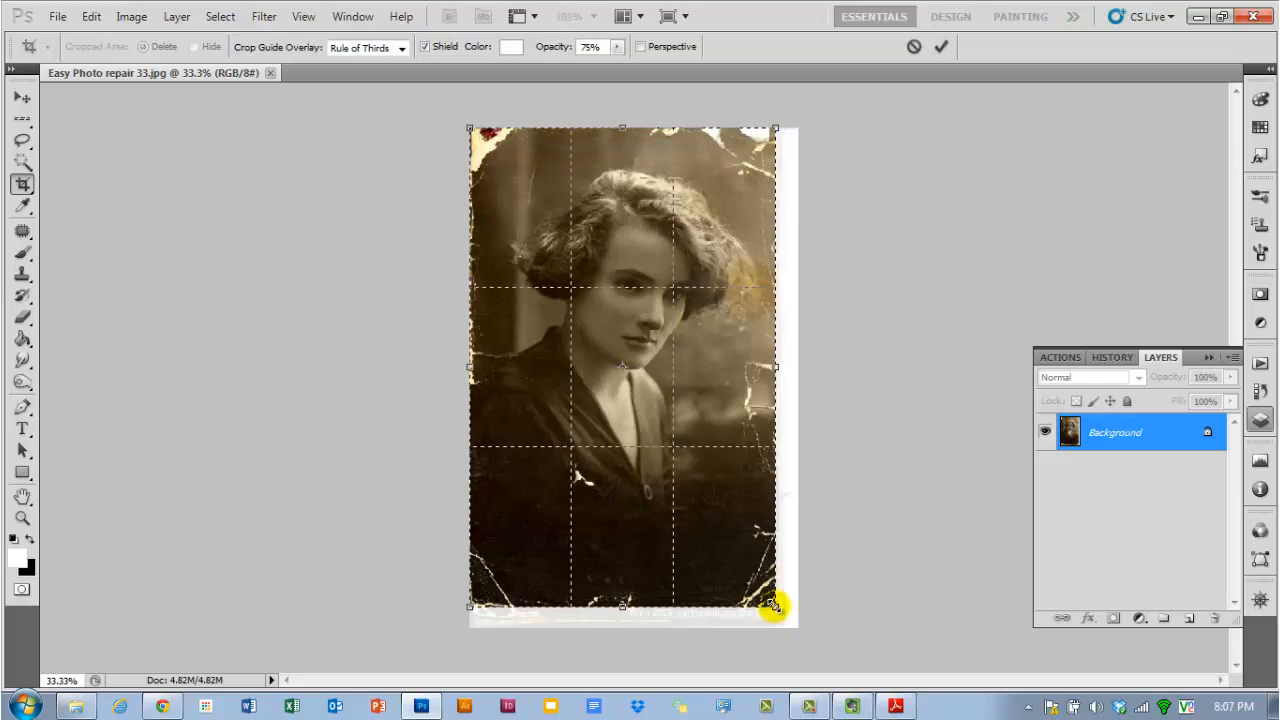
double_click(742, 583)
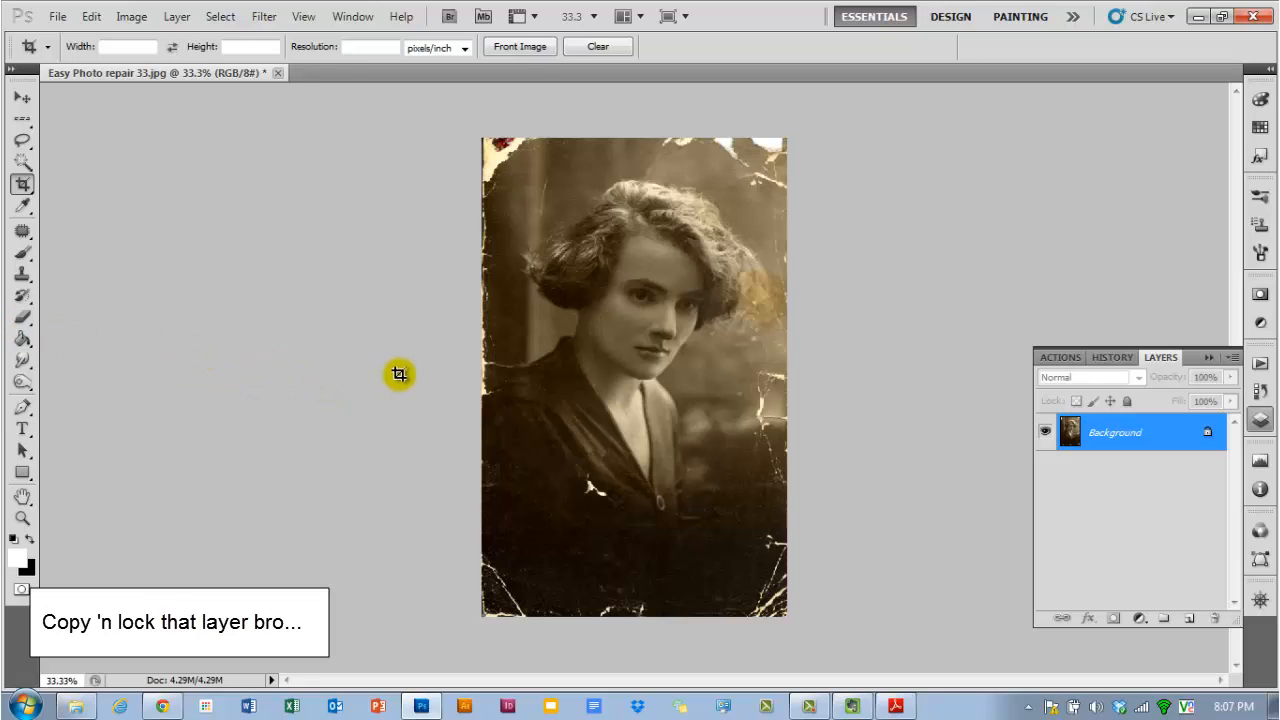
Convert the Background into an editable layer named Layer 0, duplicate it and place the copy beneath the original.
double_click(1161, 436)
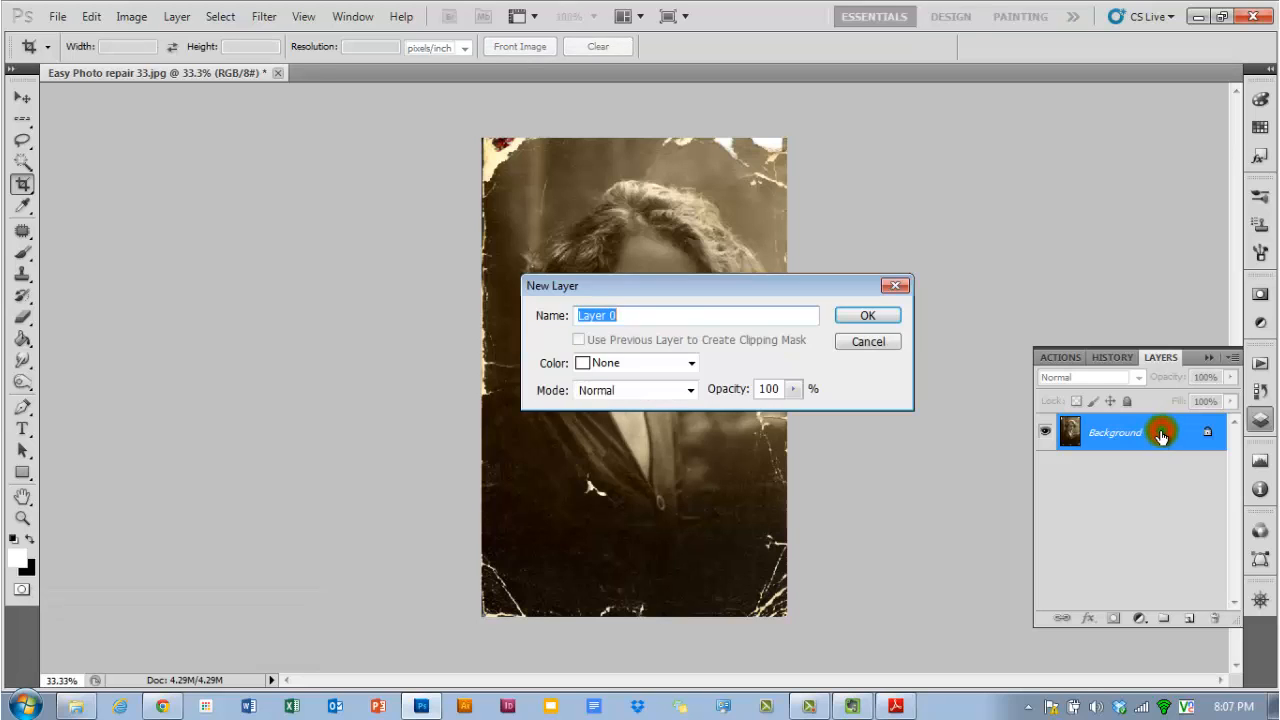
left_click(886, 315)
left_click_drag(1158, 443, 1189, 618)
left_click_drag(1152, 438, 1152, 488)
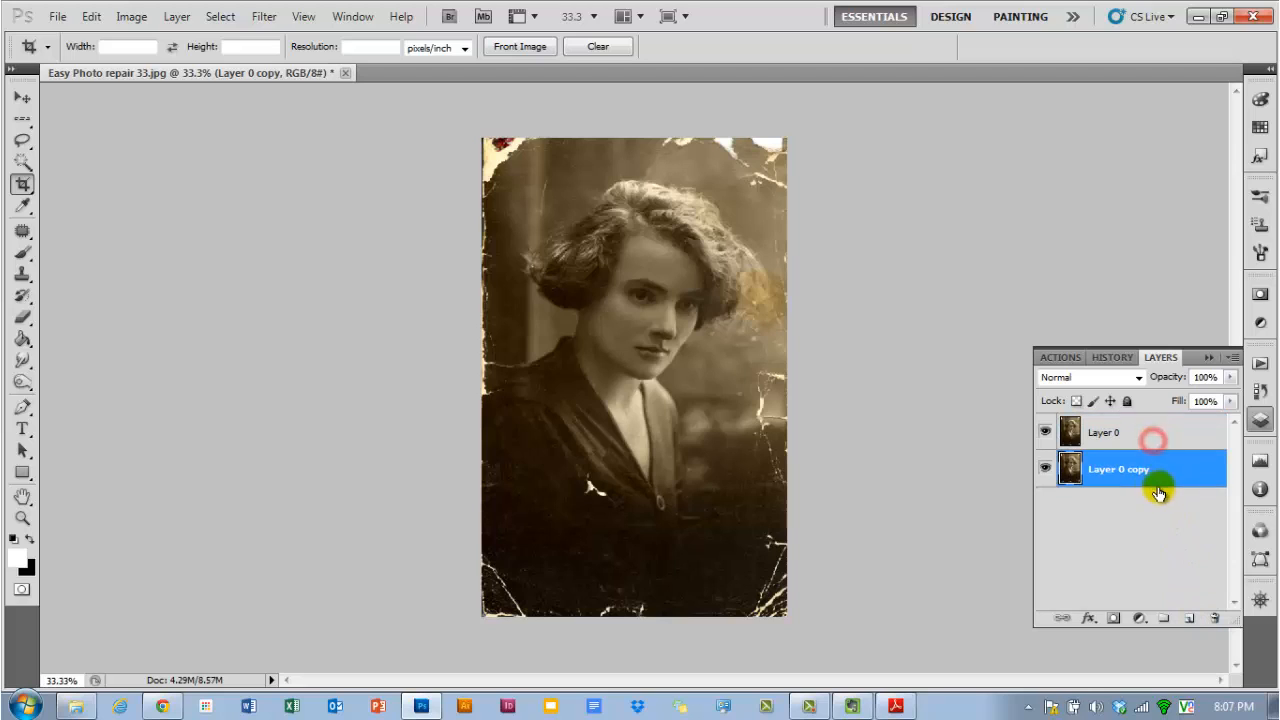
Lock all properties of Layer 0 copy, hide it and make Layer 0 the active layer.
left_click(1127, 401)
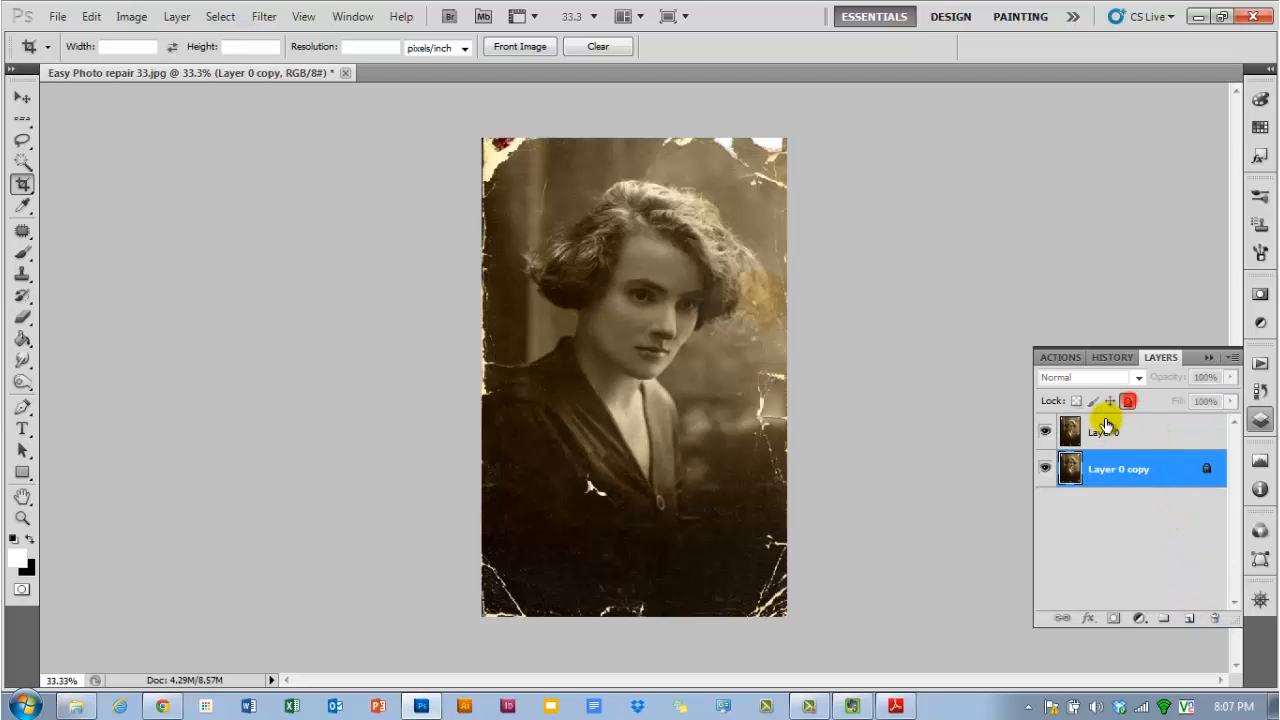
left_click(1045, 469)
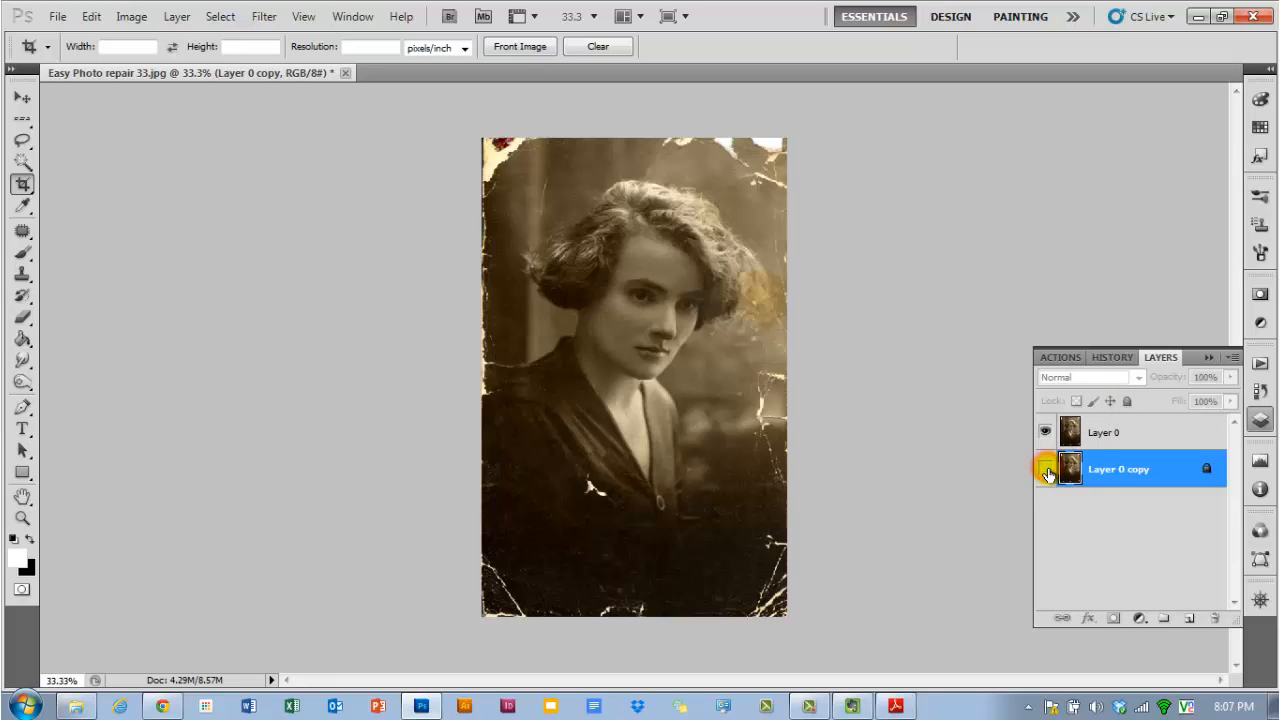
left_click(1106, 435)
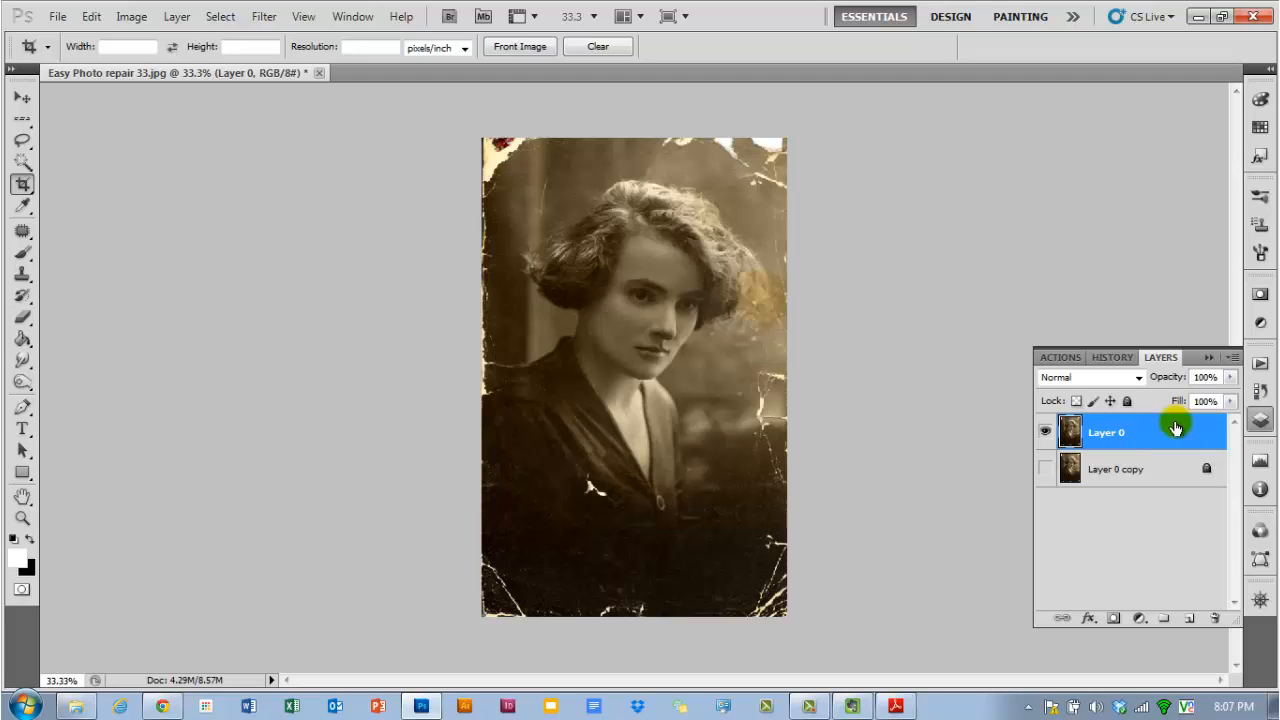
Step the document back to the Make Layer history state and return it to the Layer Order state.
left_click(1260, 389)
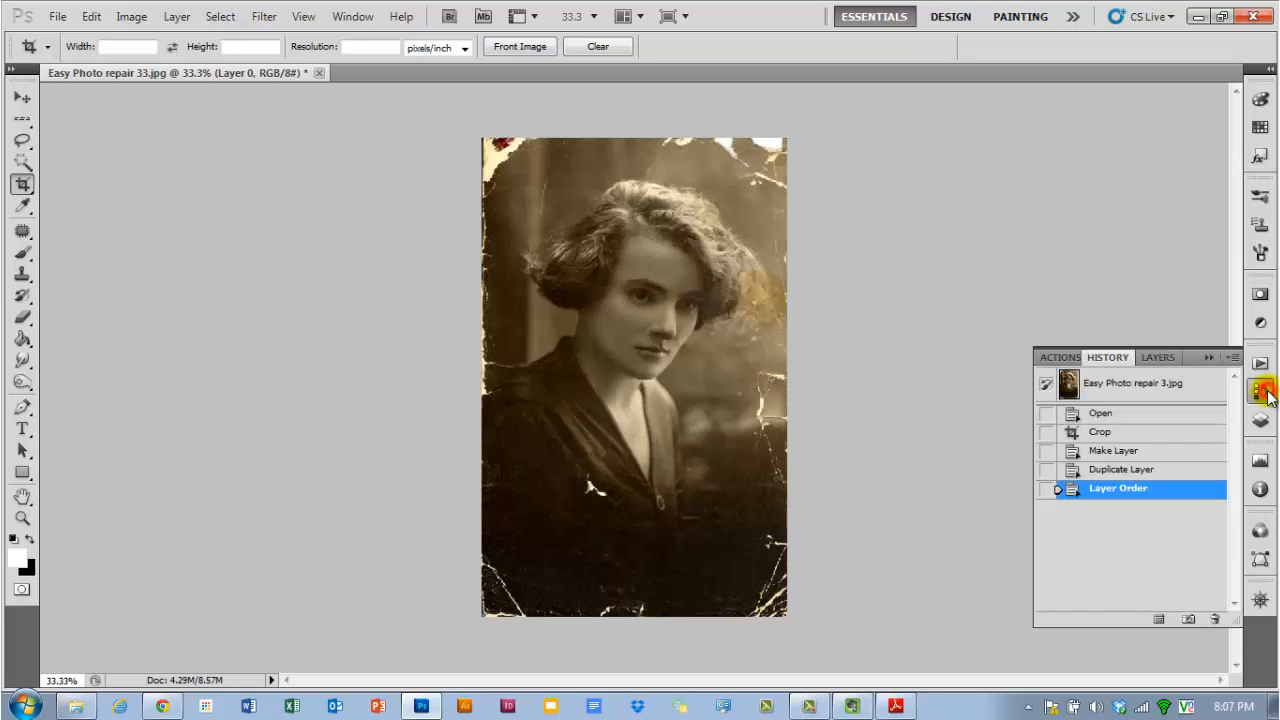
left_click(1116, 452)
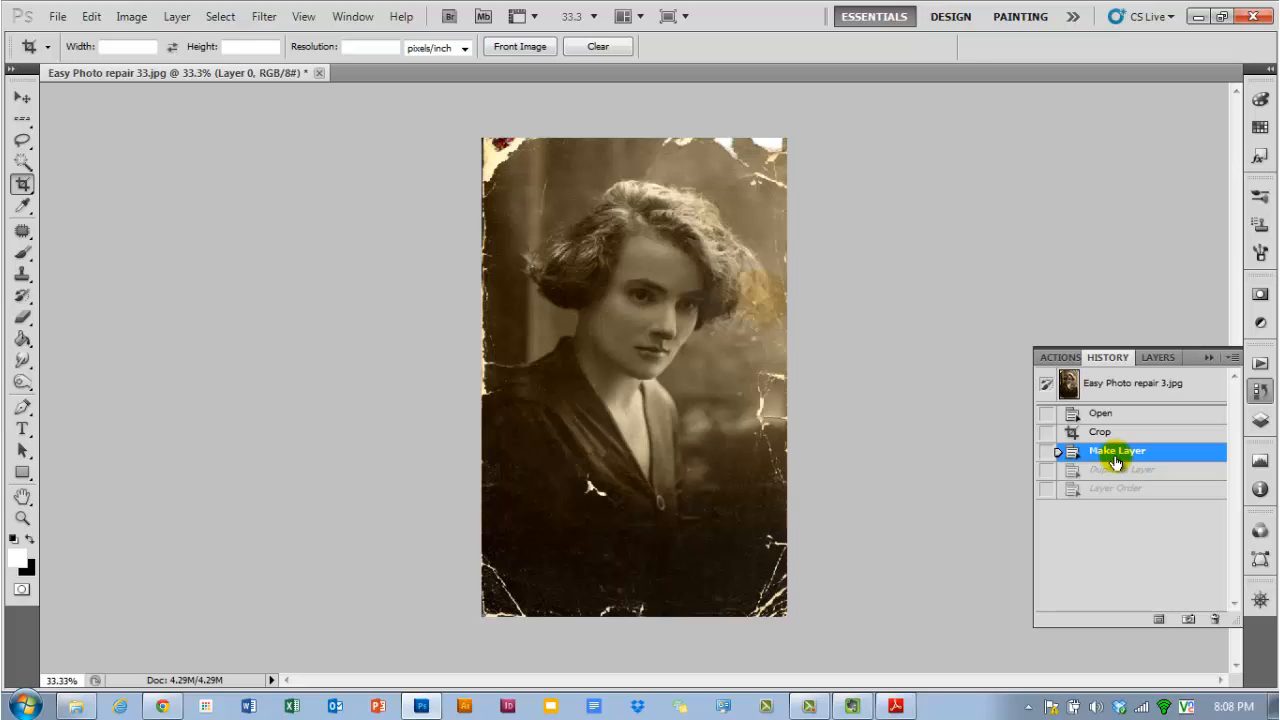
left_click(1112, 487)
left_click(1261, 421)
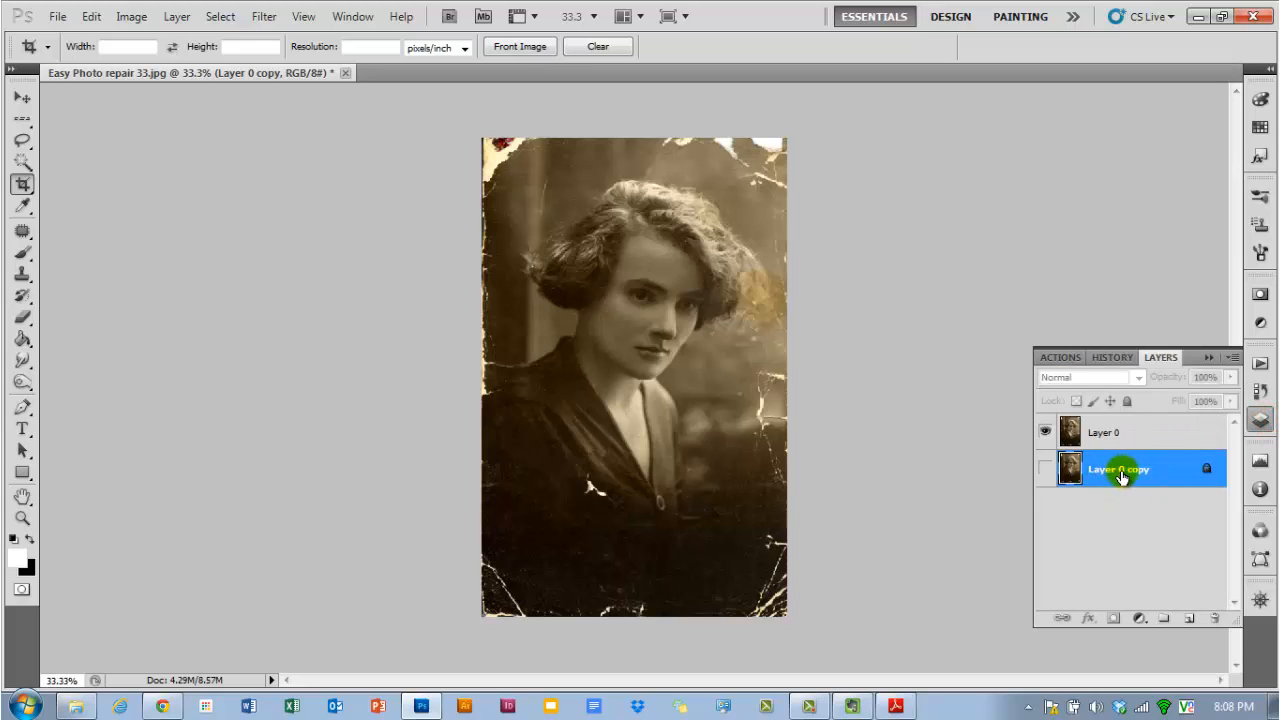
left_click(1261, 391)
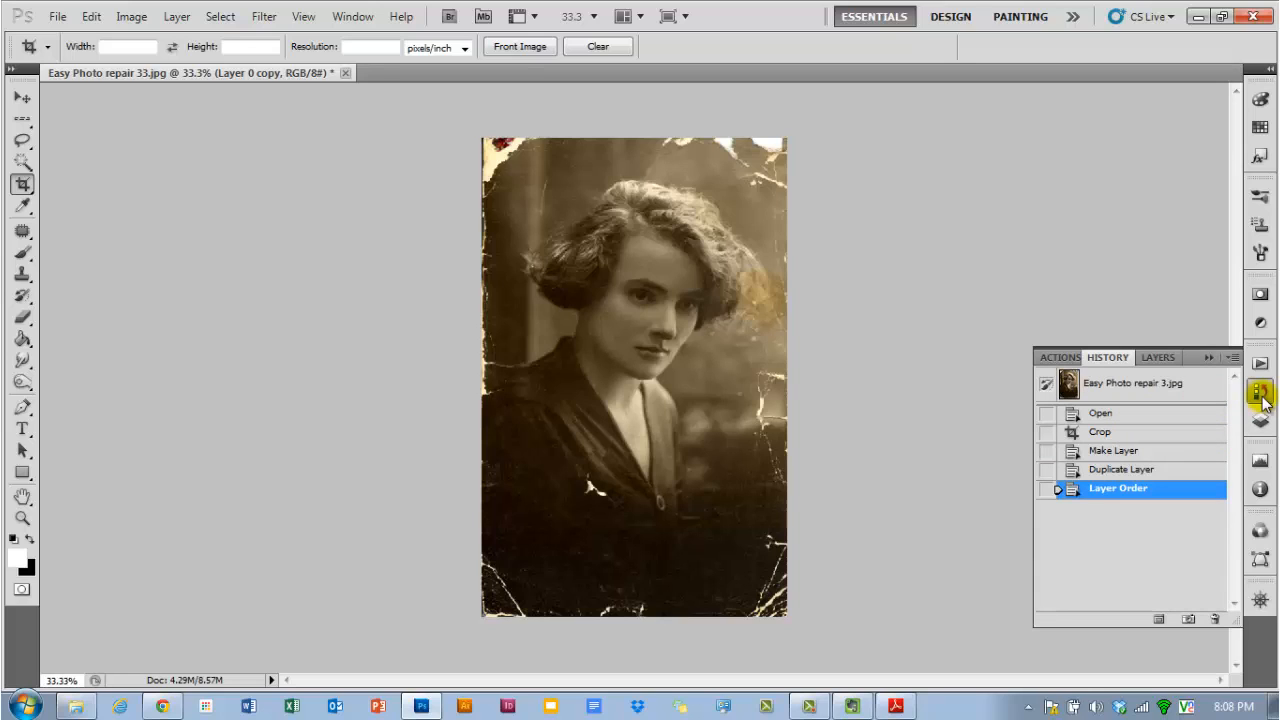
left_click(1259, 421)
left_click(1133, 478)
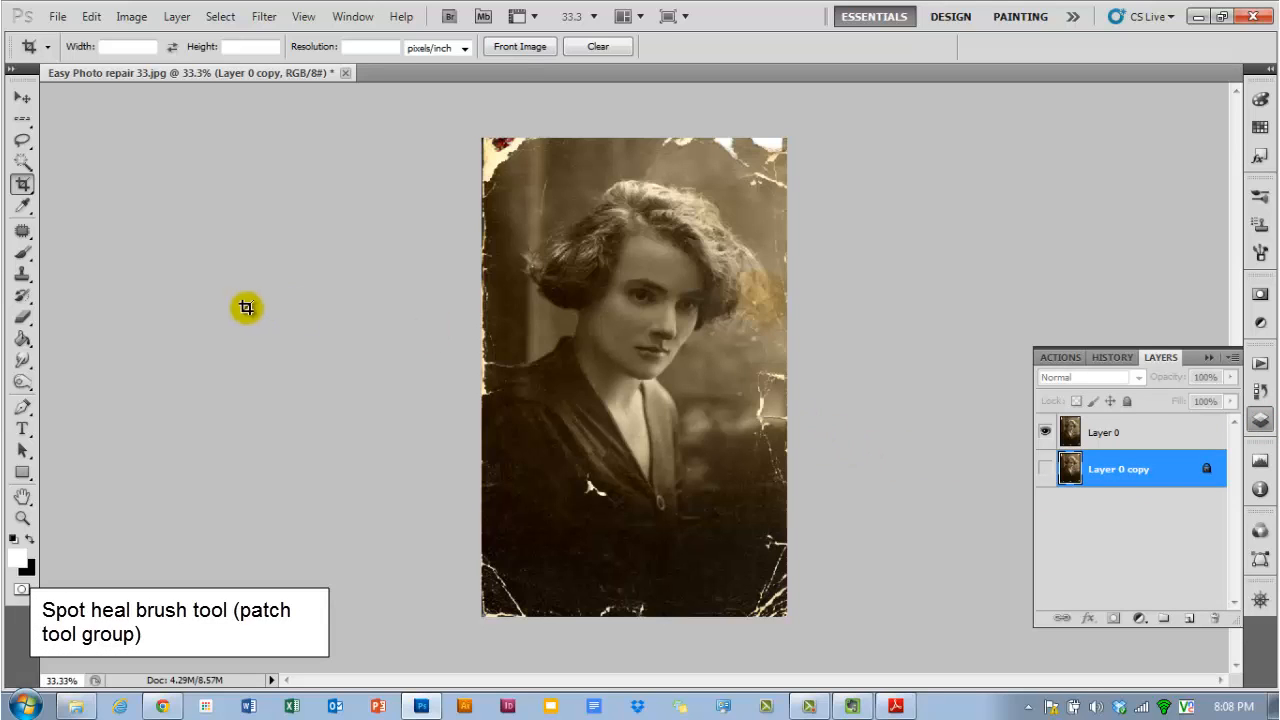
Activate the Spot Healing Brush in Normal mode with Layer 0 as the layer to retouch.
left_click(23, 232)
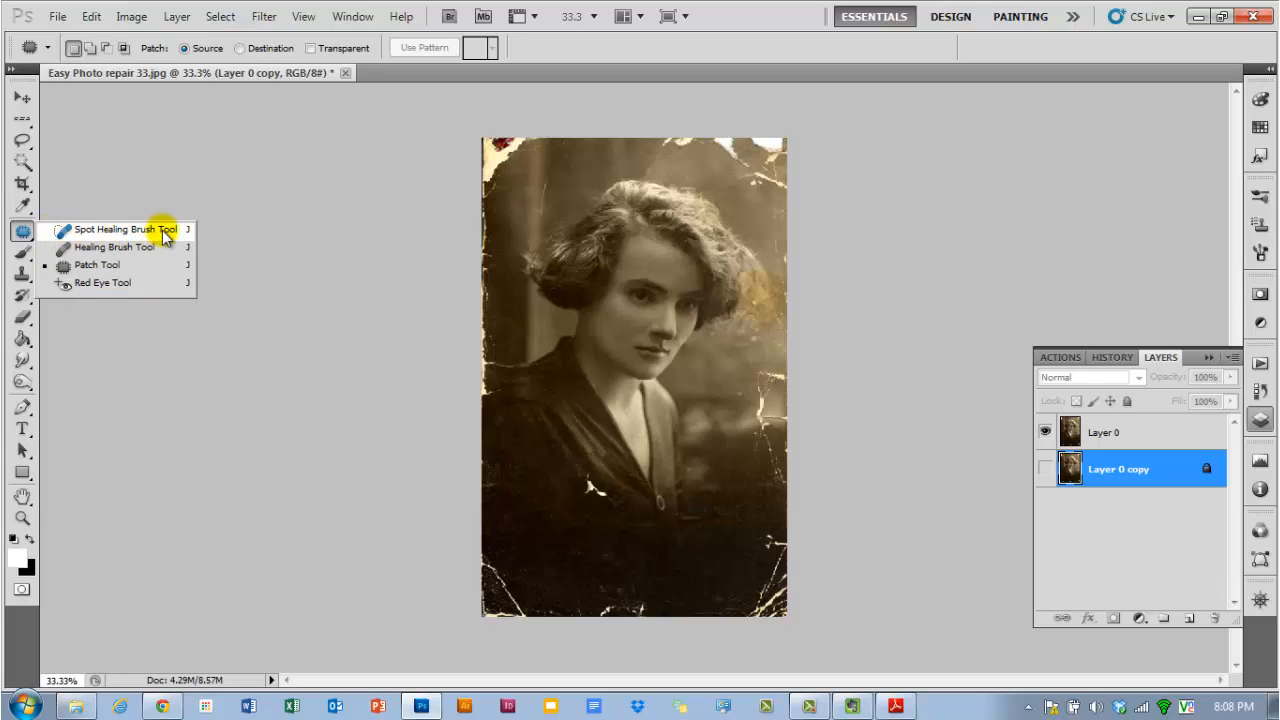
left_click(150, 232)
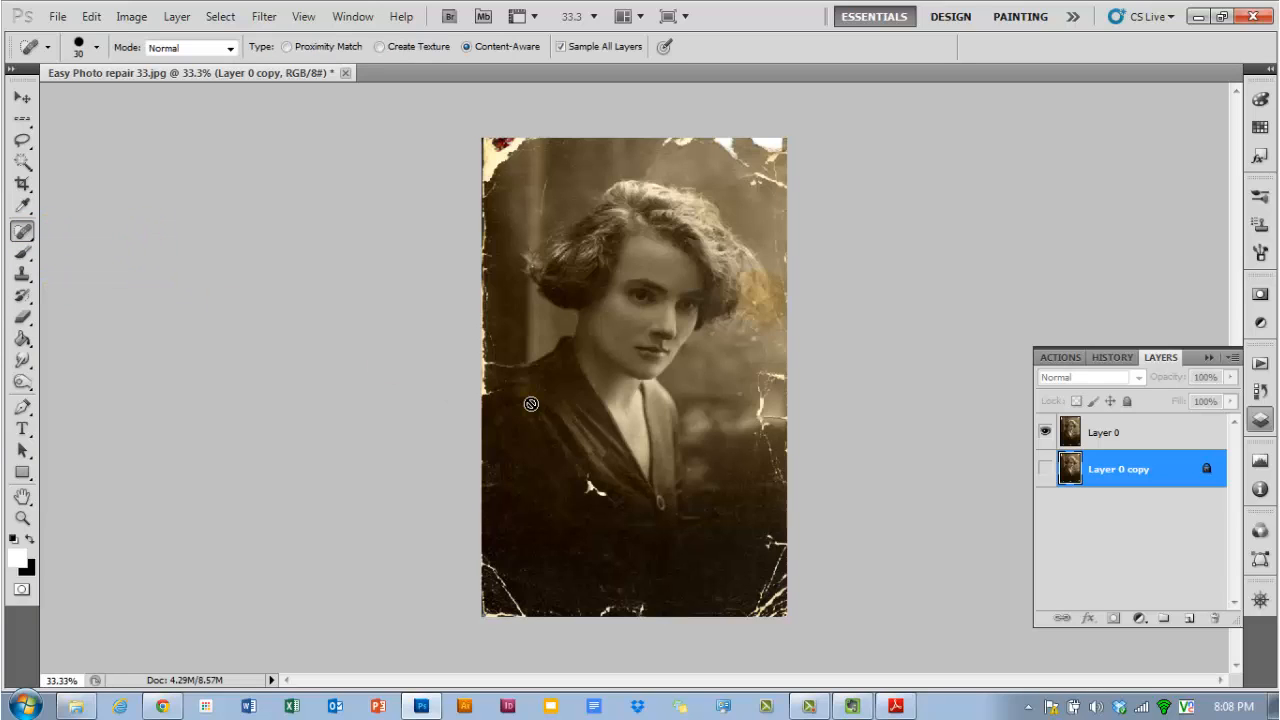
left_click(1130, 430)
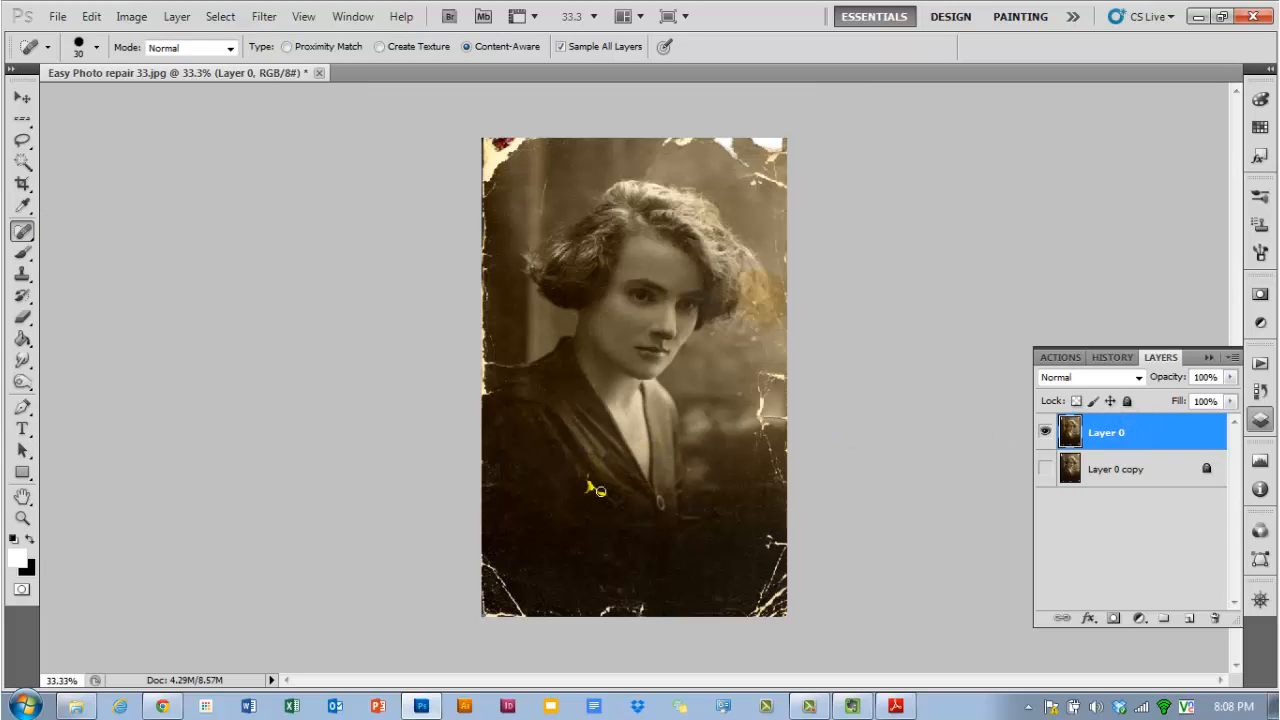
scroll(741, 382, "up", 5)
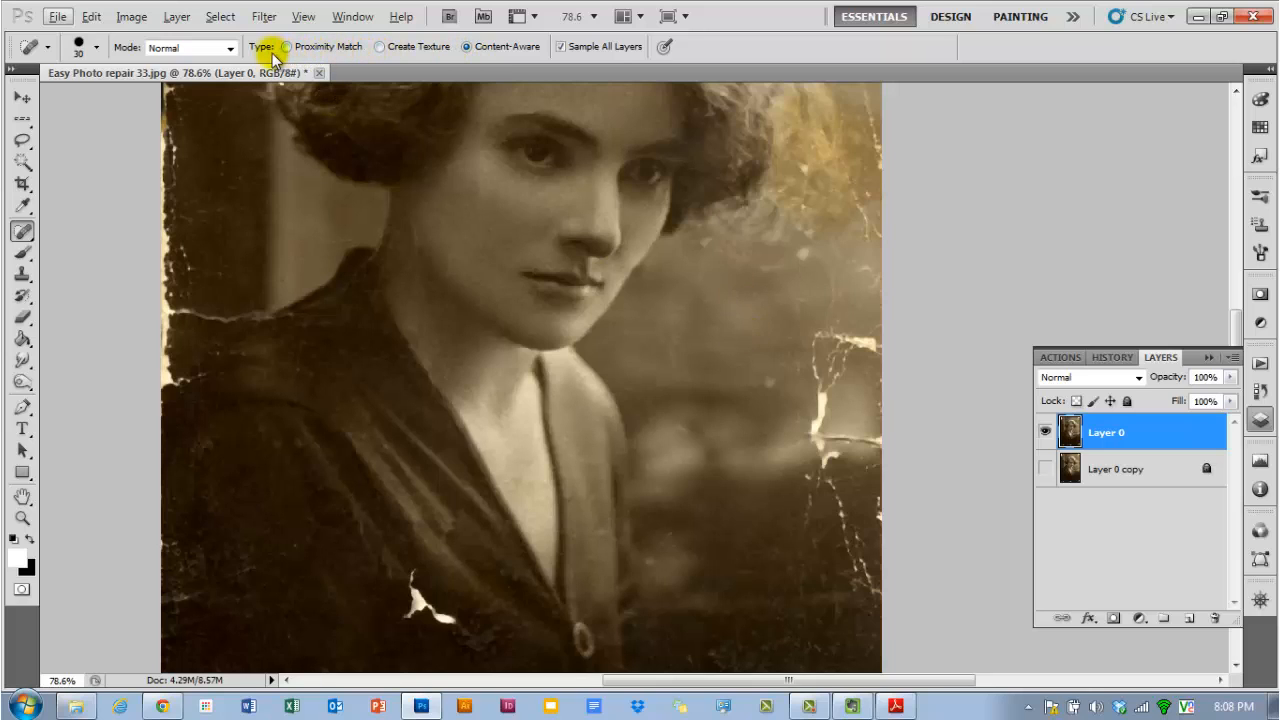
left_click(230, 51)
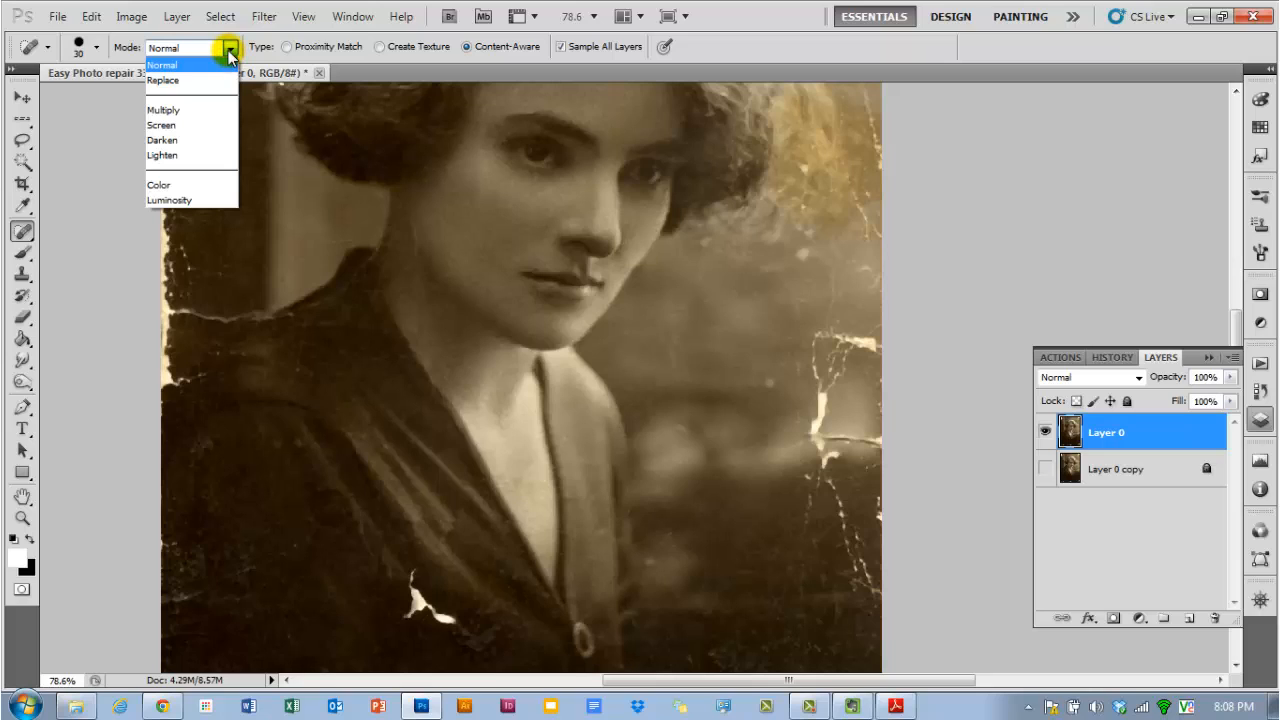
left_click(230, 51)
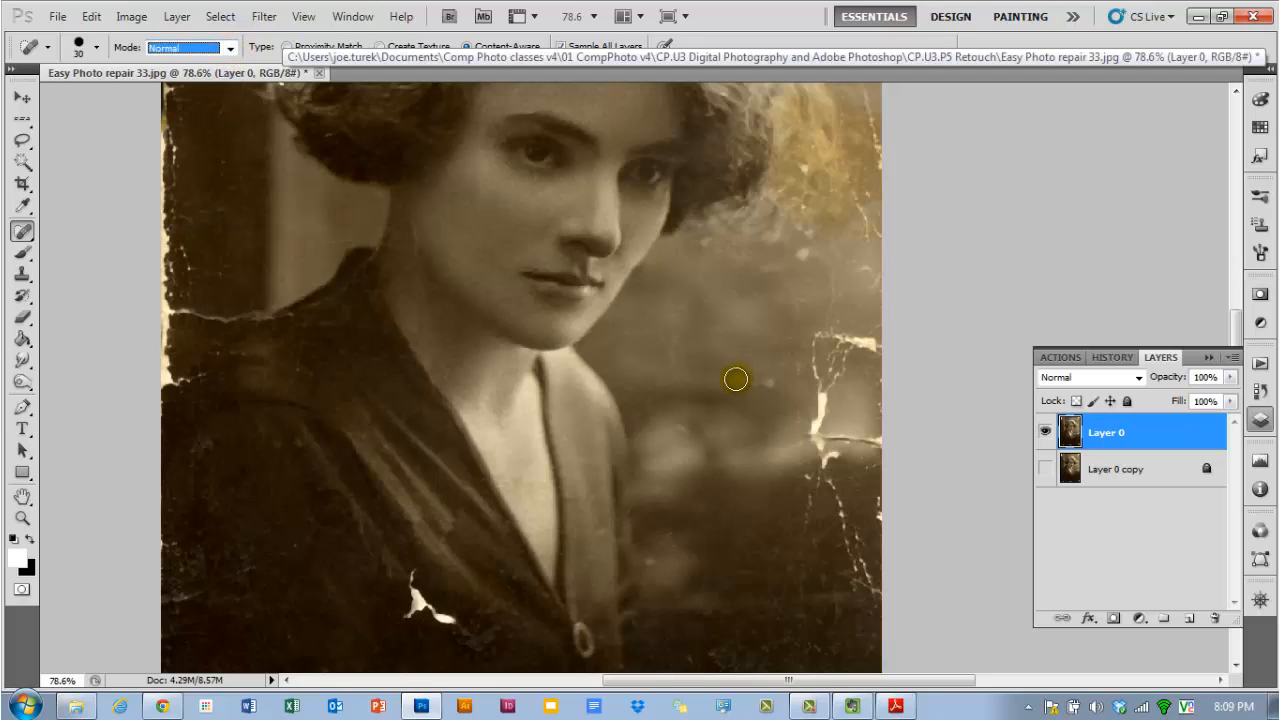
Enlarge the Spot Healing Brush to size 70.
key("bracketright")
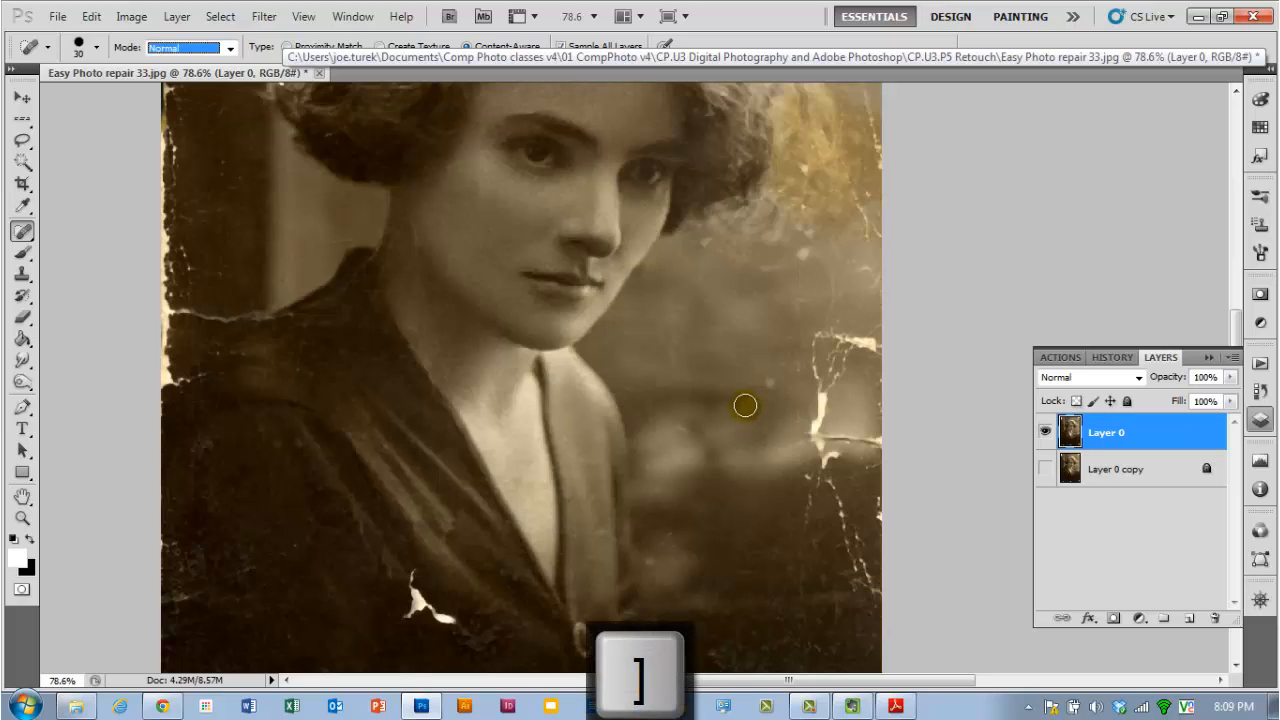
key("bracketright")
key("bracketright")
key("bracketright")
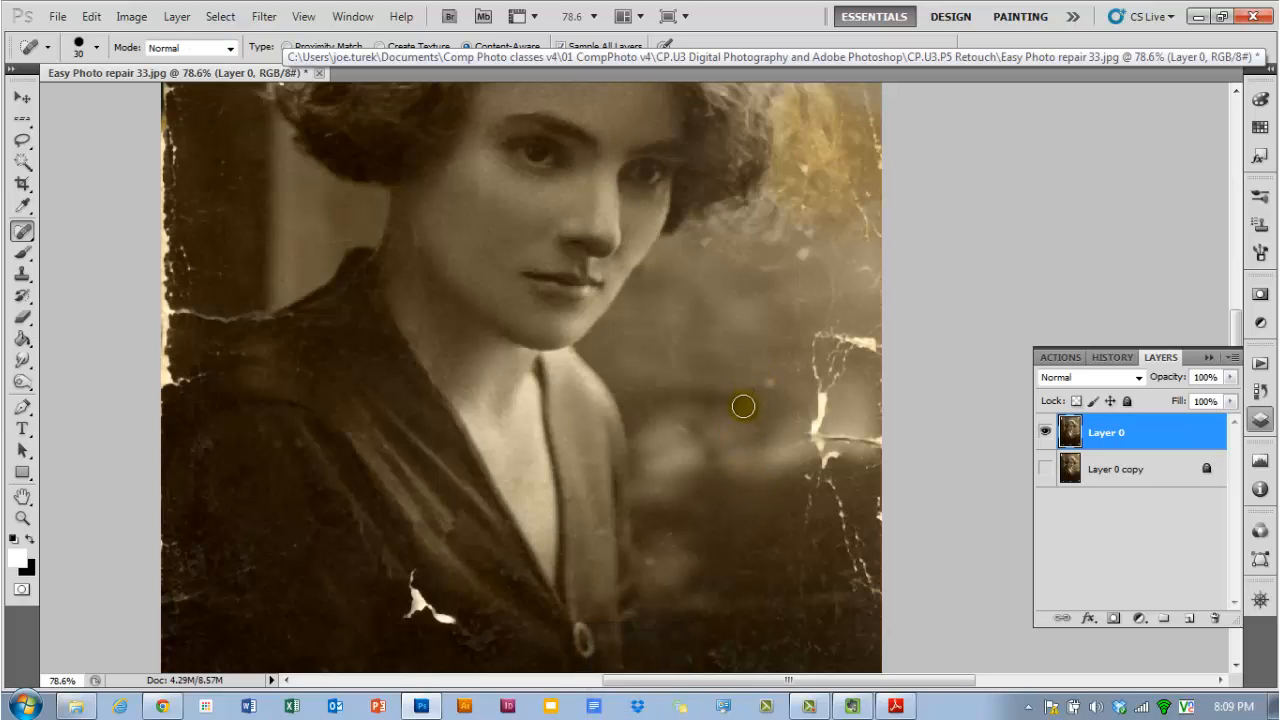
key("bracketright")
key("bracketright")
key("bracketright")
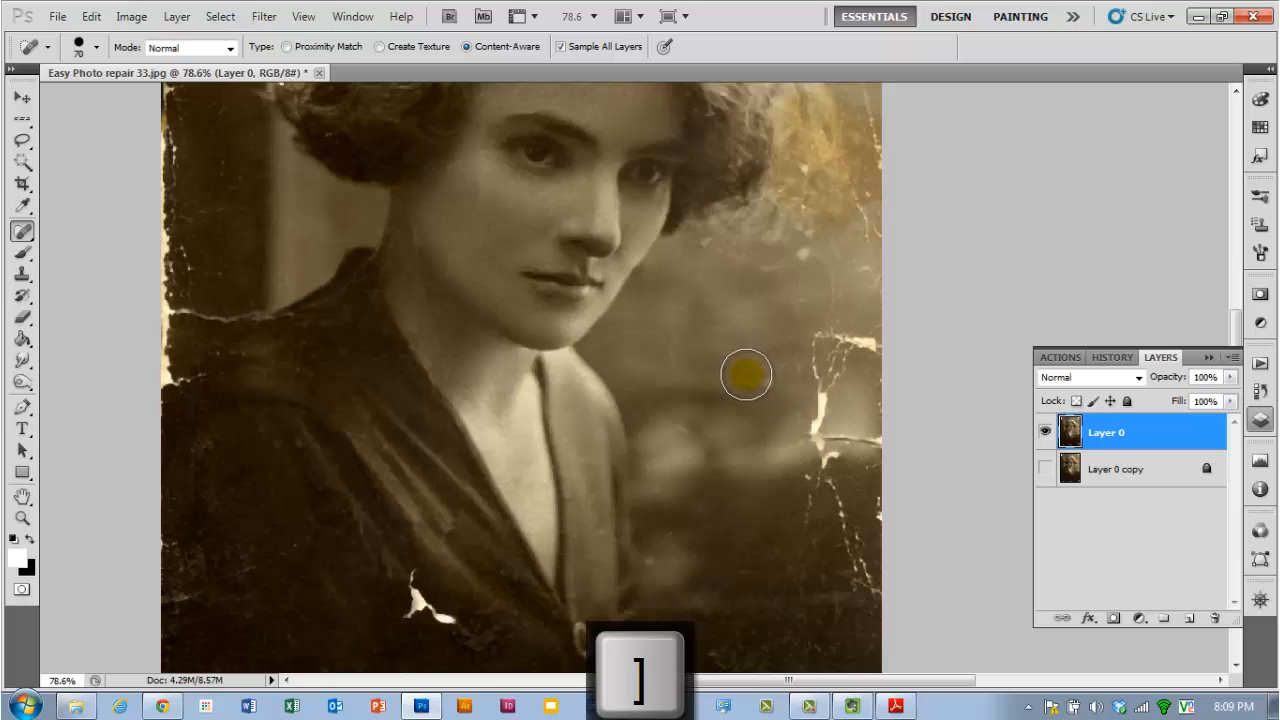
Set the healing brush size to 45 and heal the small light spots in the background beside the woman's face.
scroll(706, 451, "down", 3)
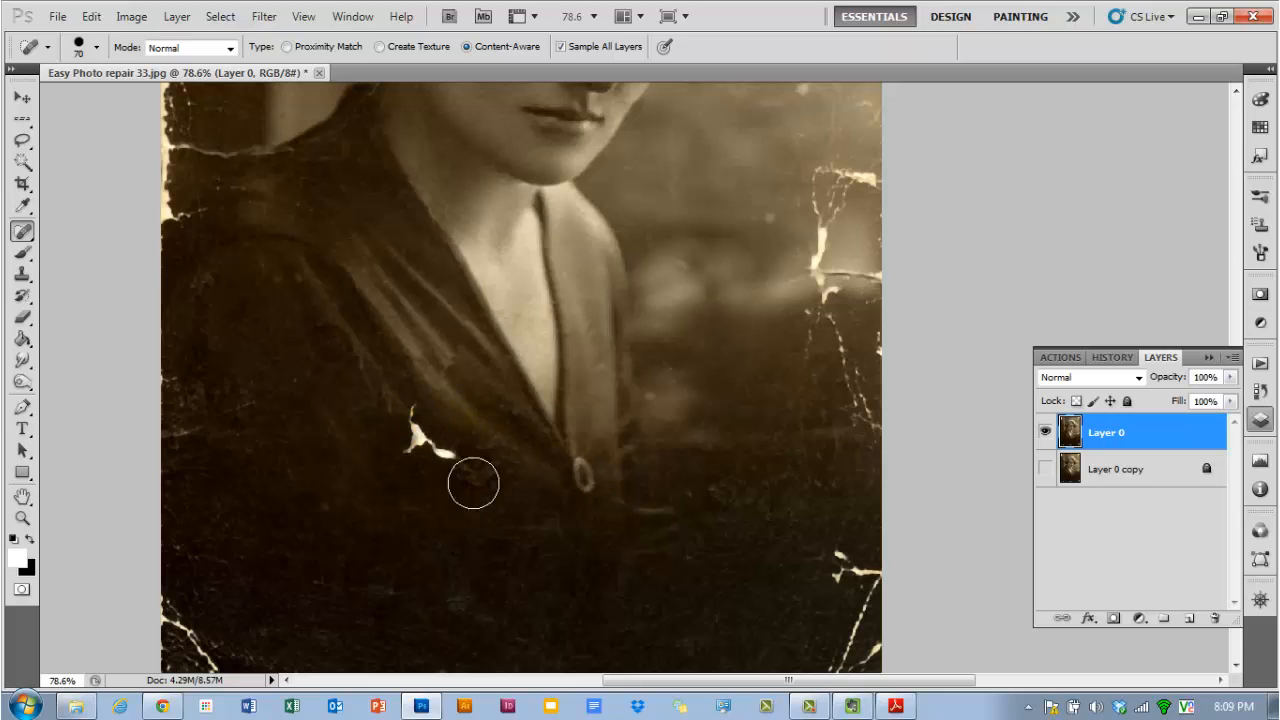
scroll(737, 343, "up", 1)
key("bracketleft")
key("bracketleft")
key("bracketleft")
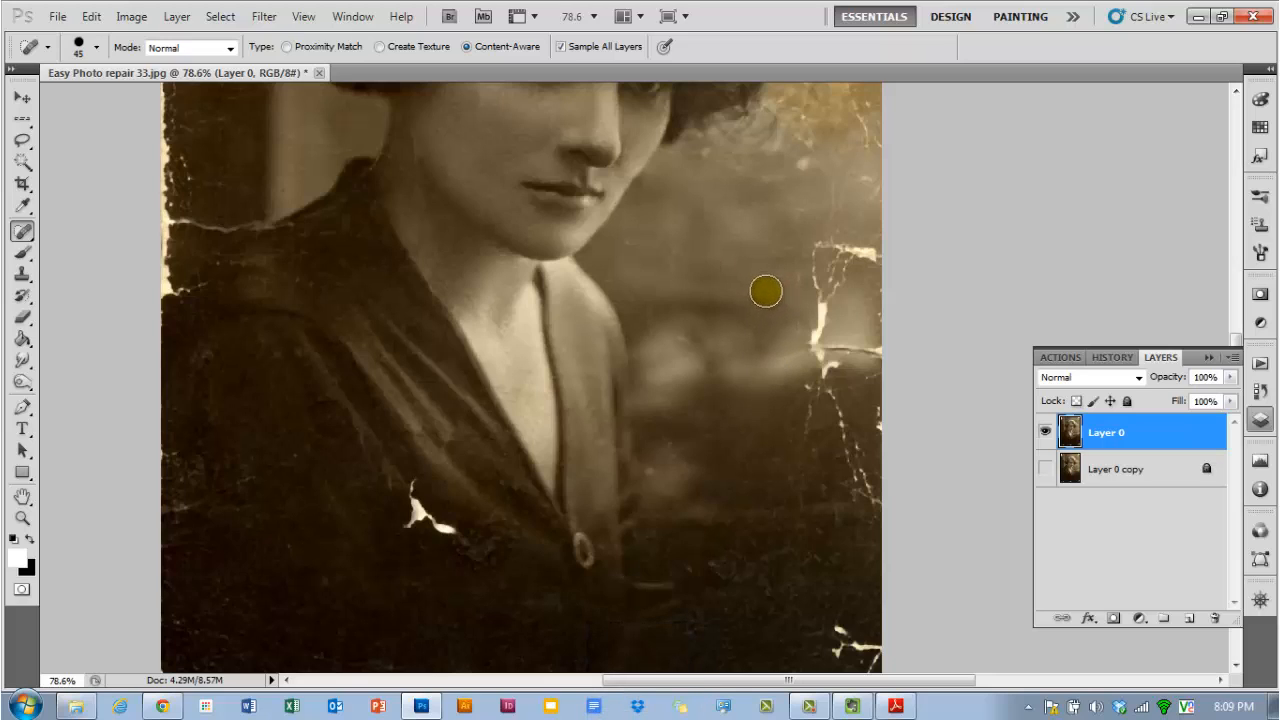
scroll(745, 320, "up", 2)
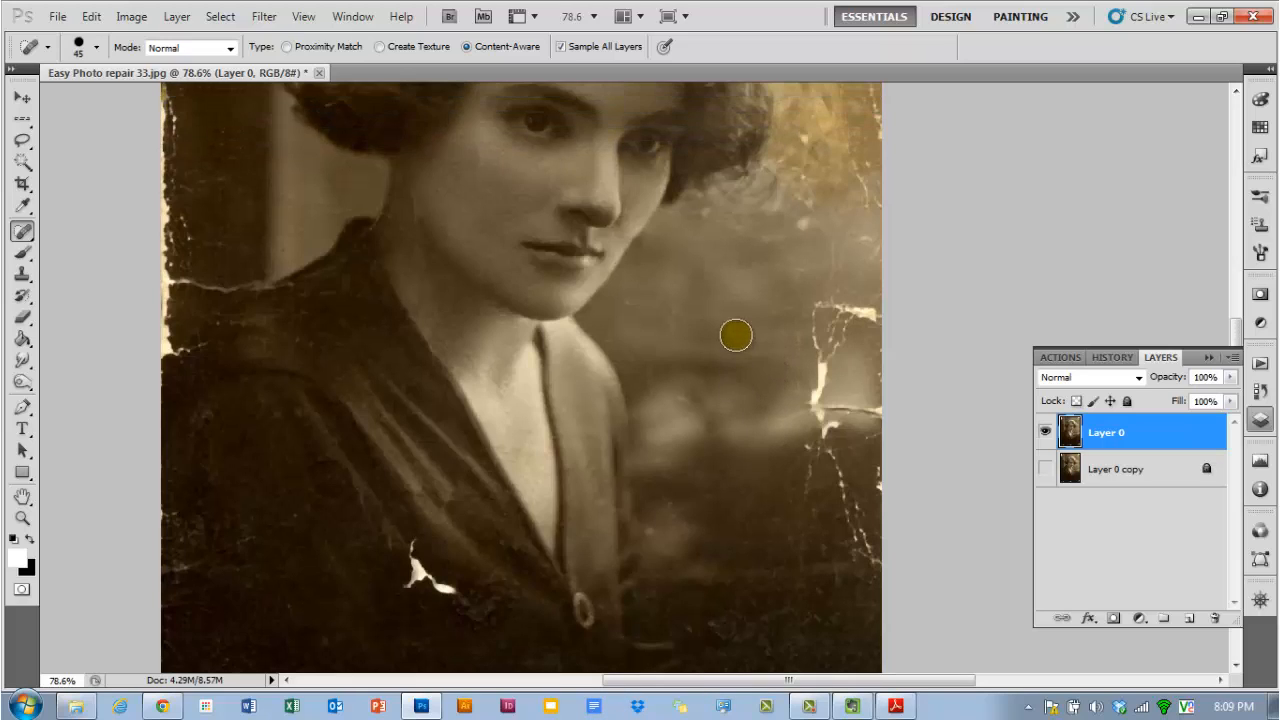
left_click(802, 222)
left_click(801, 266)
Heal the white tear on the front of the woman's dark jacket.
scroll(772, 305, "down", 5)
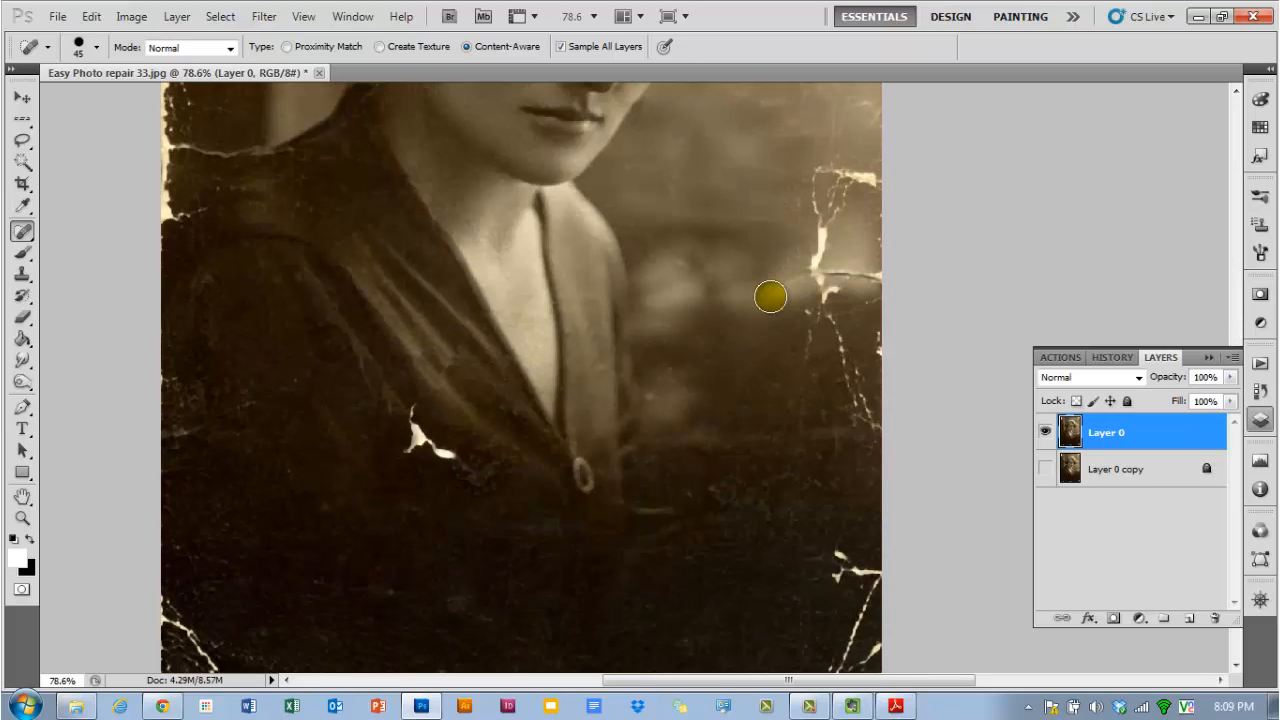
scroll(770, 296, "down", 3)
mouse_move(466, 371)
left_mouse_down()
mouse_move(417, 331)
mouse_move(414, 346)
left_mouse_up()
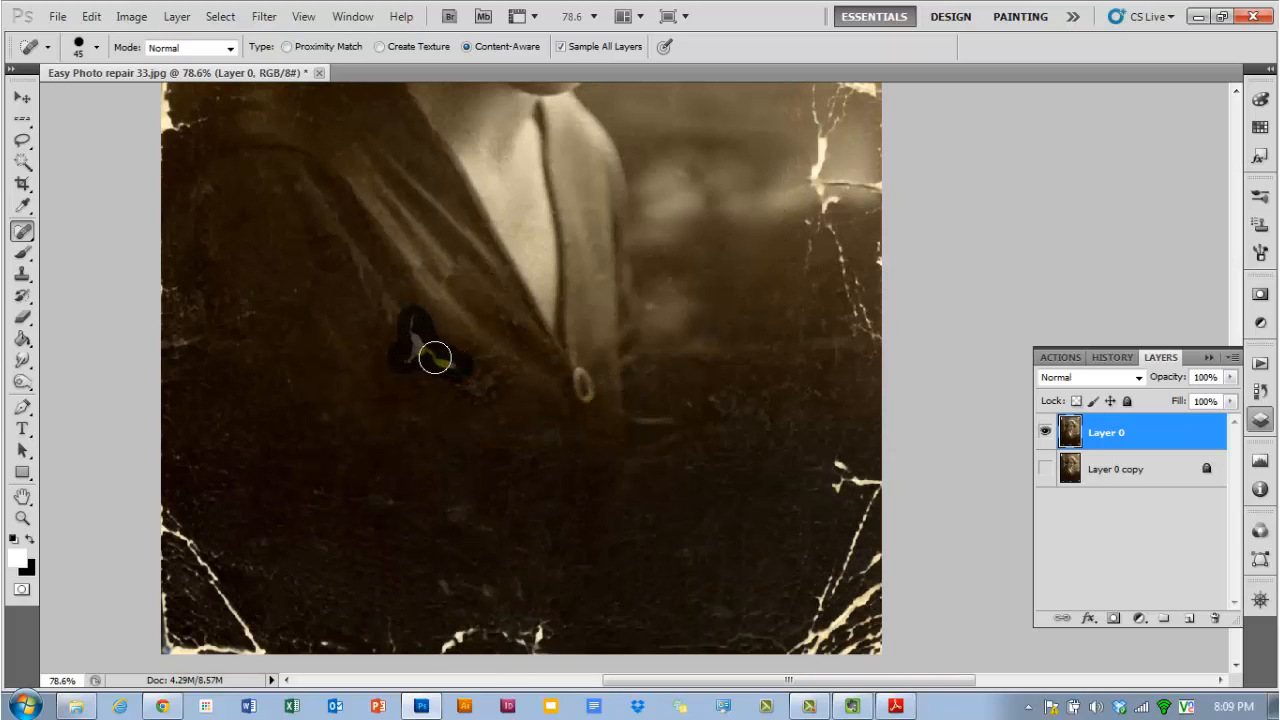
left_click_drag(481, 392, 482, 393)
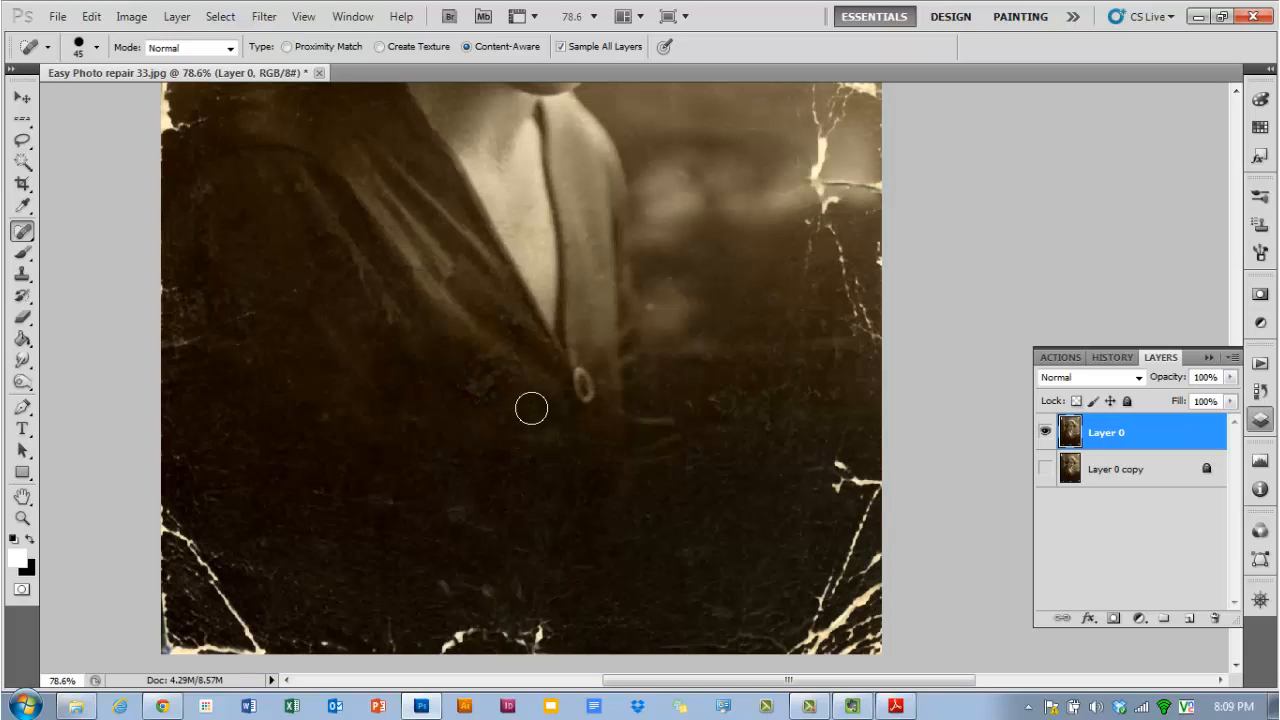
Heal the remaining blemishes on the dark fabric and background around the jacket's button.
scroll(500, 430, "up", 2)
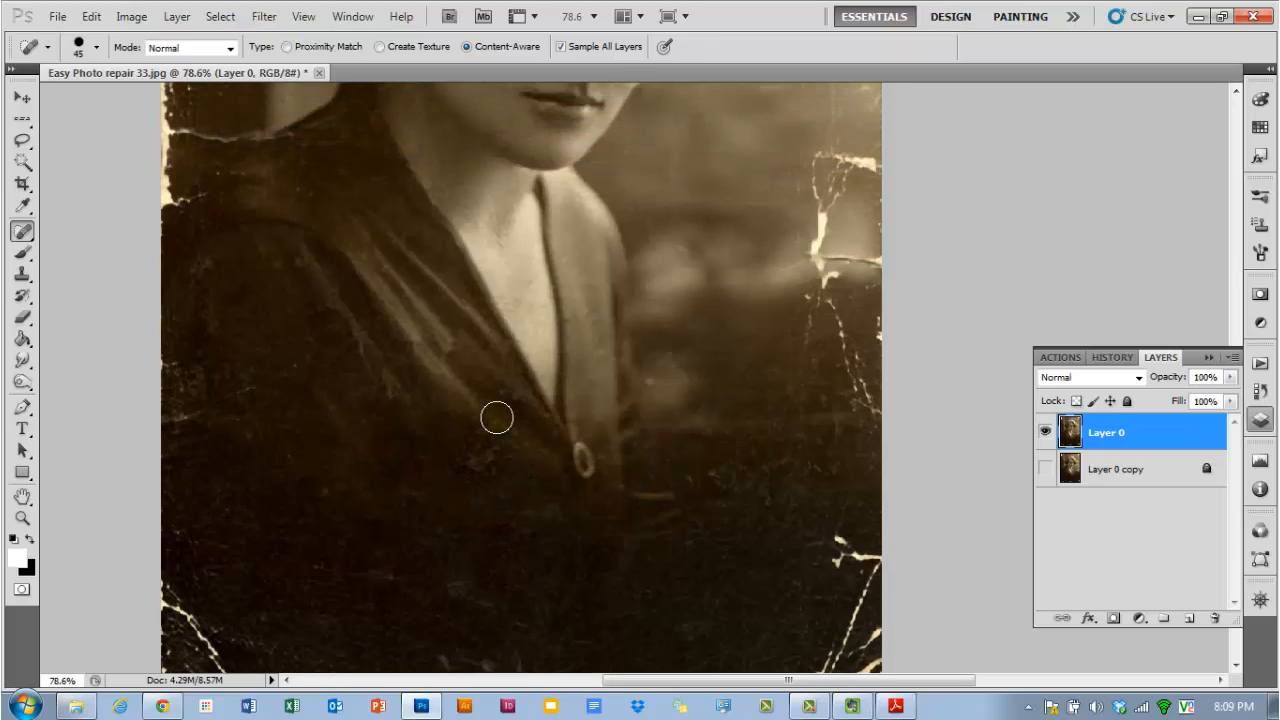
left_click_drag(658, 384, 651, 377)
left_click(688, 474)
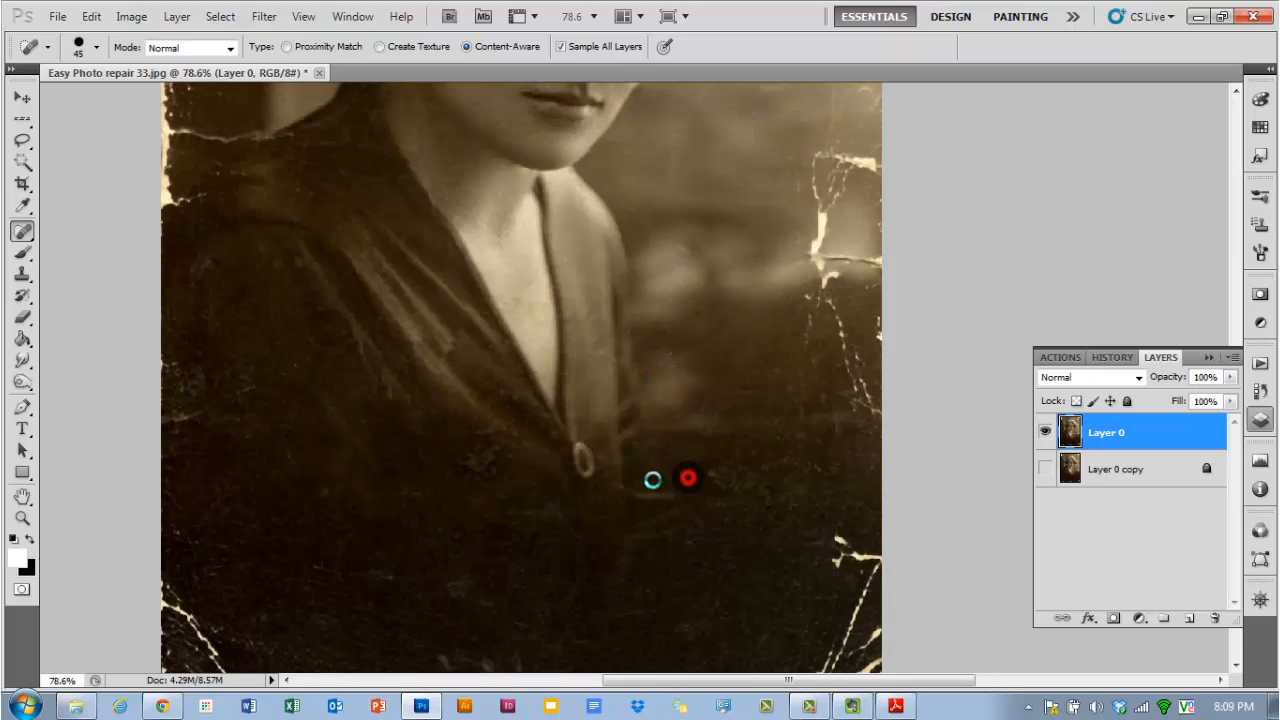
mouse_move(480, 462)
left_mouse_down()
mouse_move(457, 466)
mouse_move(495, 446)
left_mouse_up()
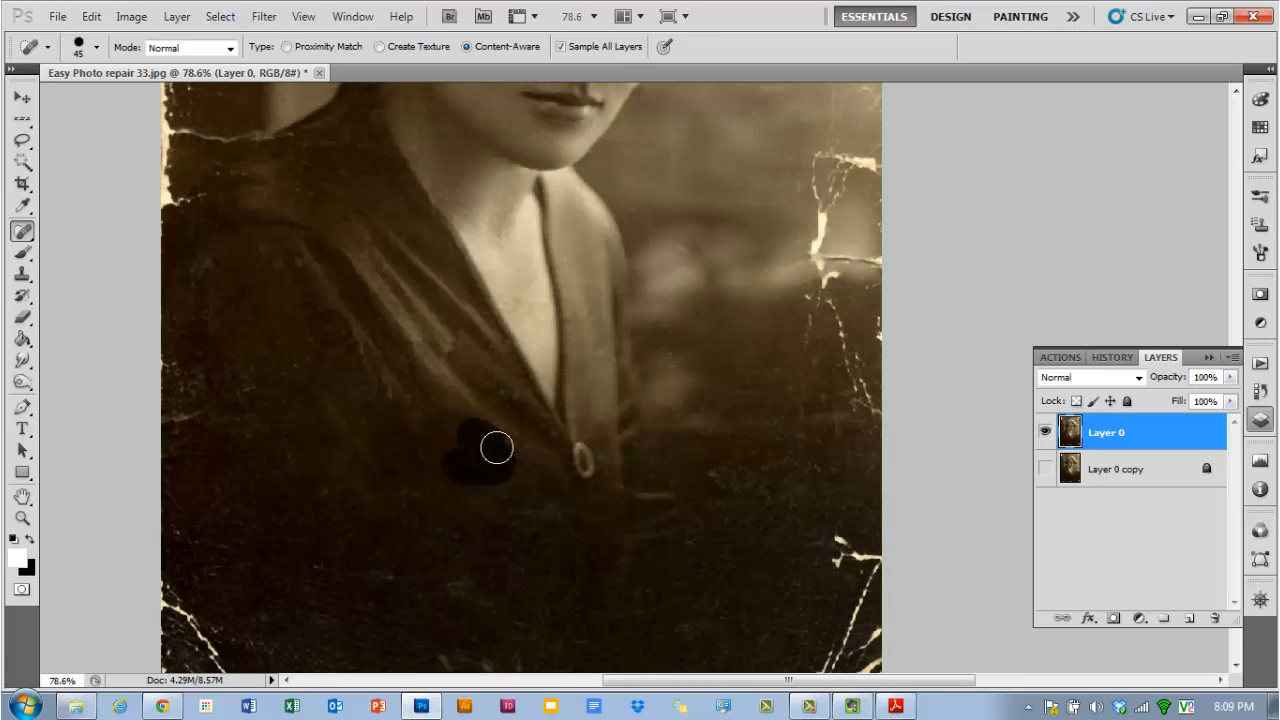
left_click_drag(524, 494, 522, 492)
Try to heal the large white tear in the photo's upper-right corner with the Spot Healing Brush and undo the stroke.
scroll(451, 451, "up", 5)
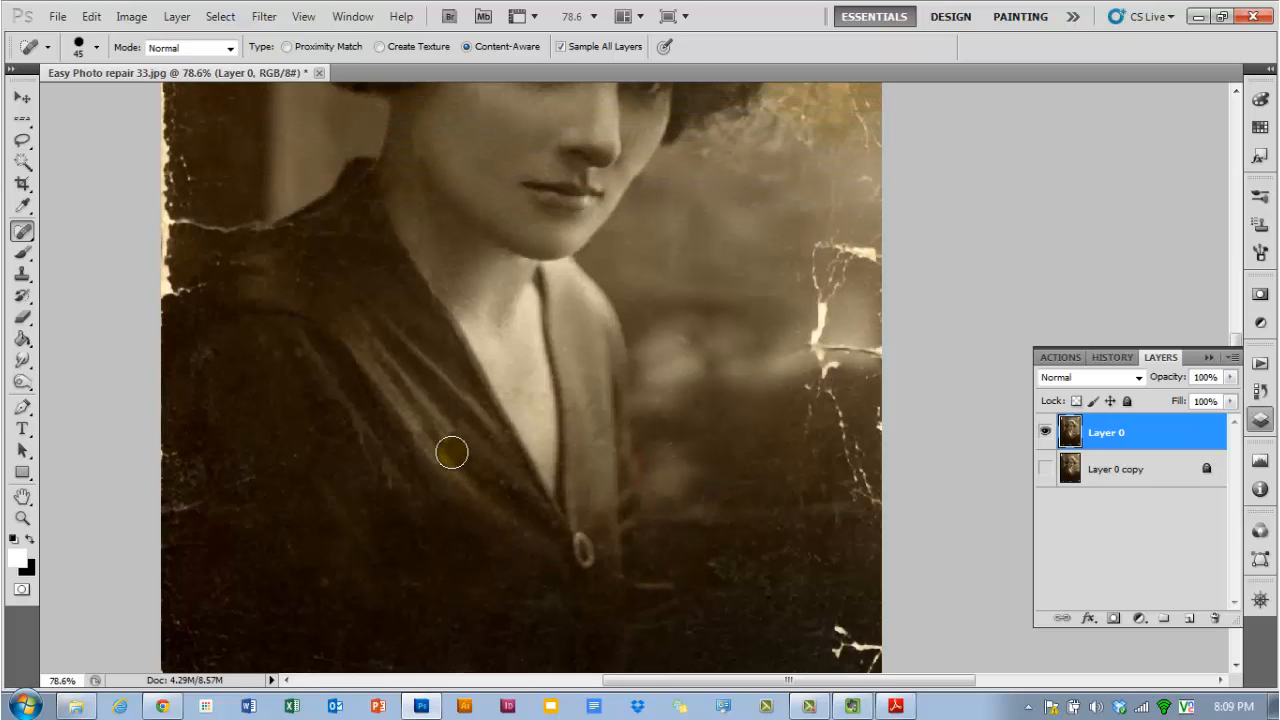
scroll(449, 453, "up", 6)
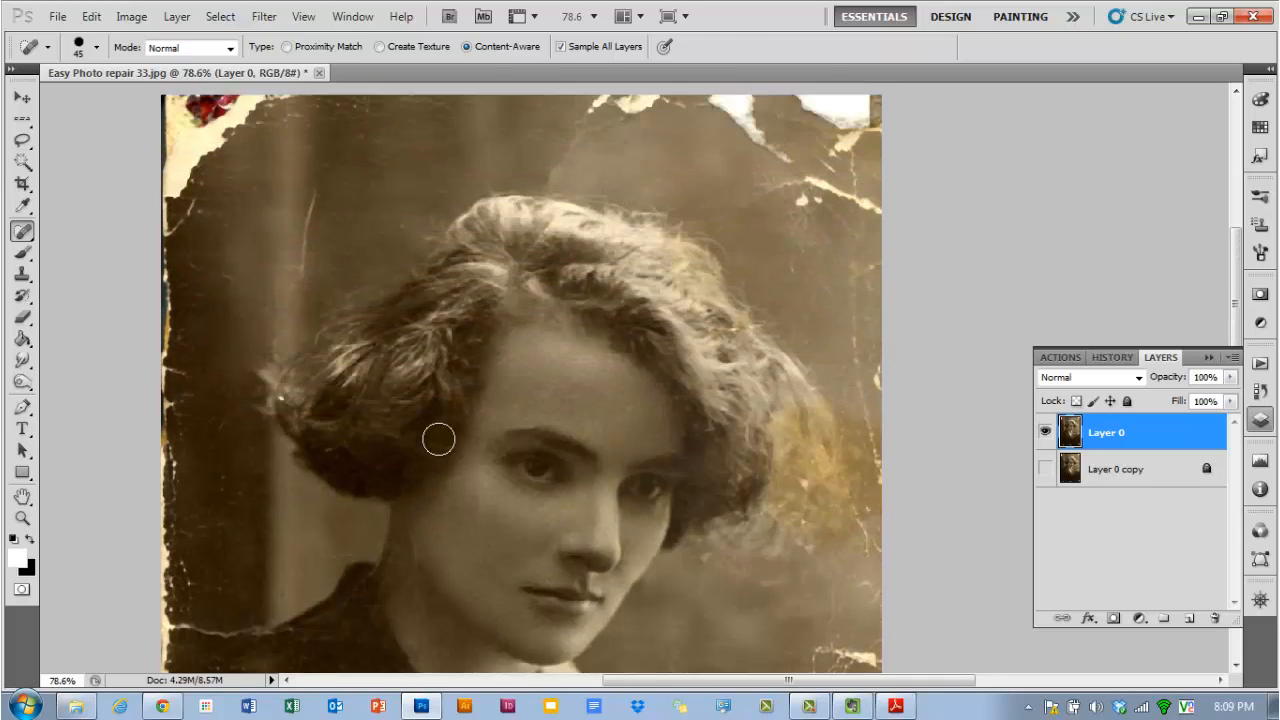
scroll(438, 438, "up", 1)
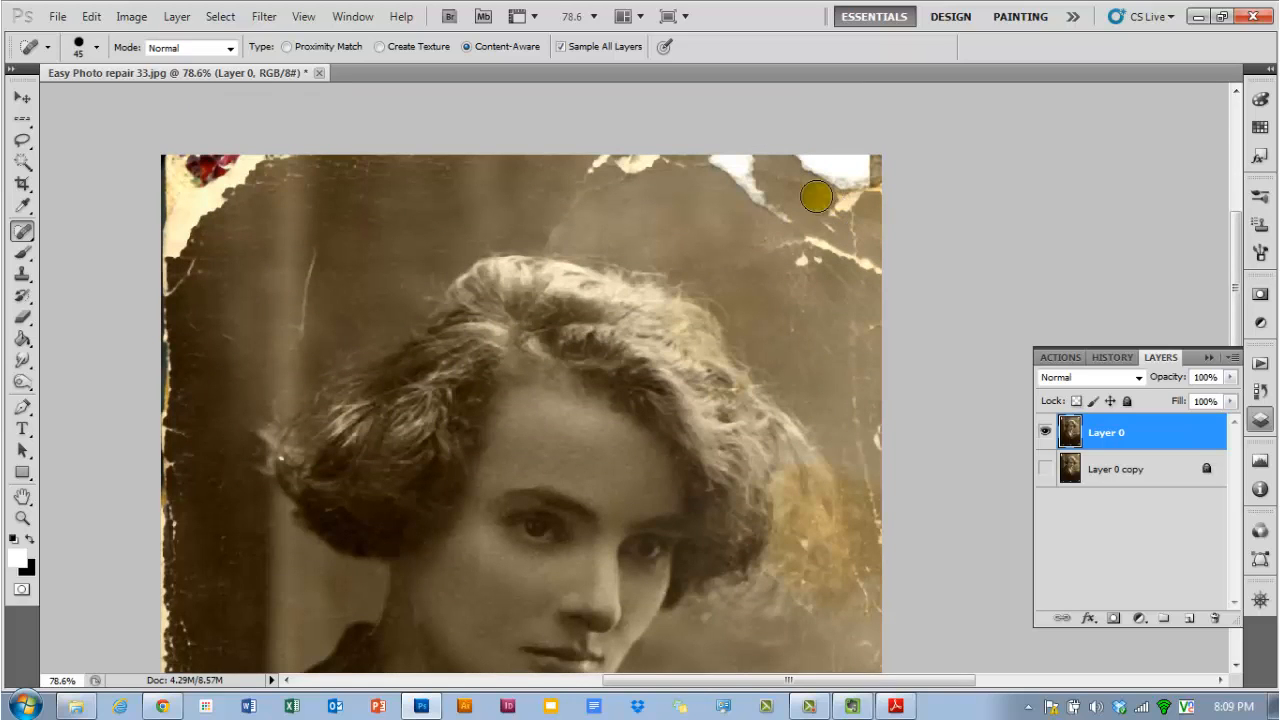
mouse_move(794, 166)
left_mouse_down()
mouse_move(862, 210)
mouse_move(831, 198)
mouse_move(885, 176)
mouse_move(809, 159)
mouse_move(834, 216)
left_mouse_up()
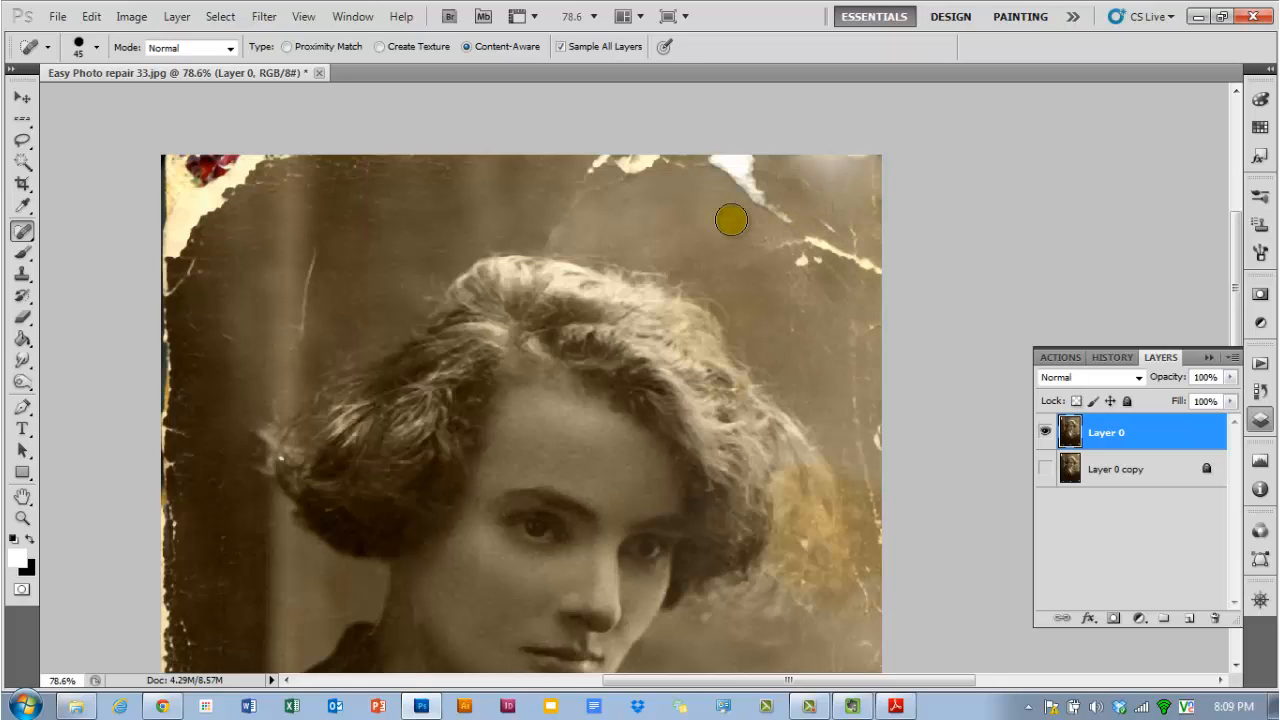
key("ctrl+z")
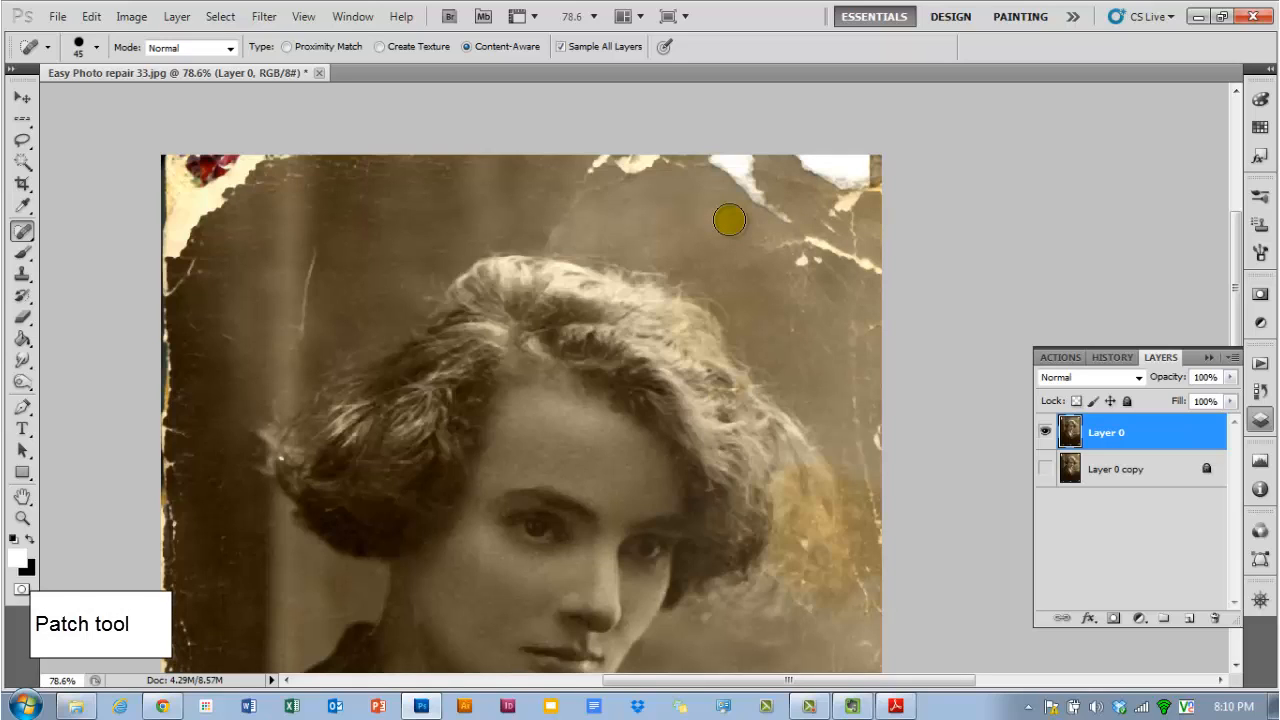
Set the Patch tool to Destination and cover the cream cracks near the photo's upper-right edge with clean background.
right_click(22, 235)
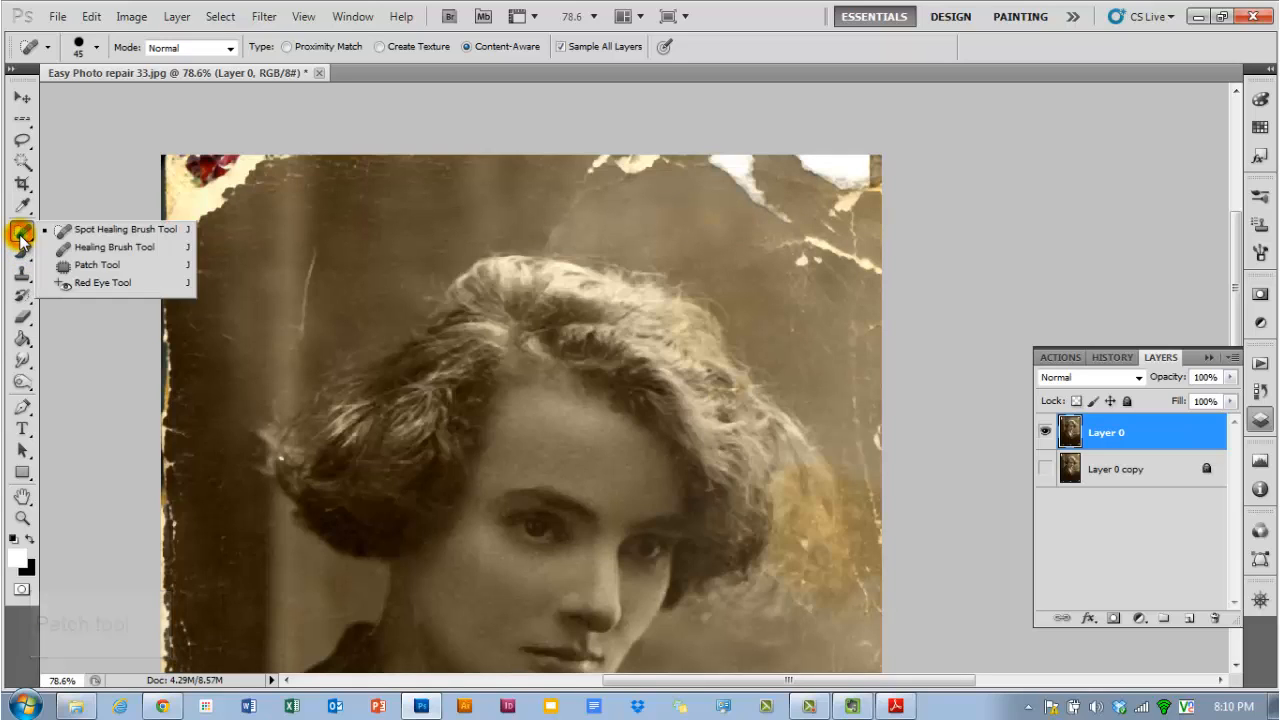
left_click(117, 264)
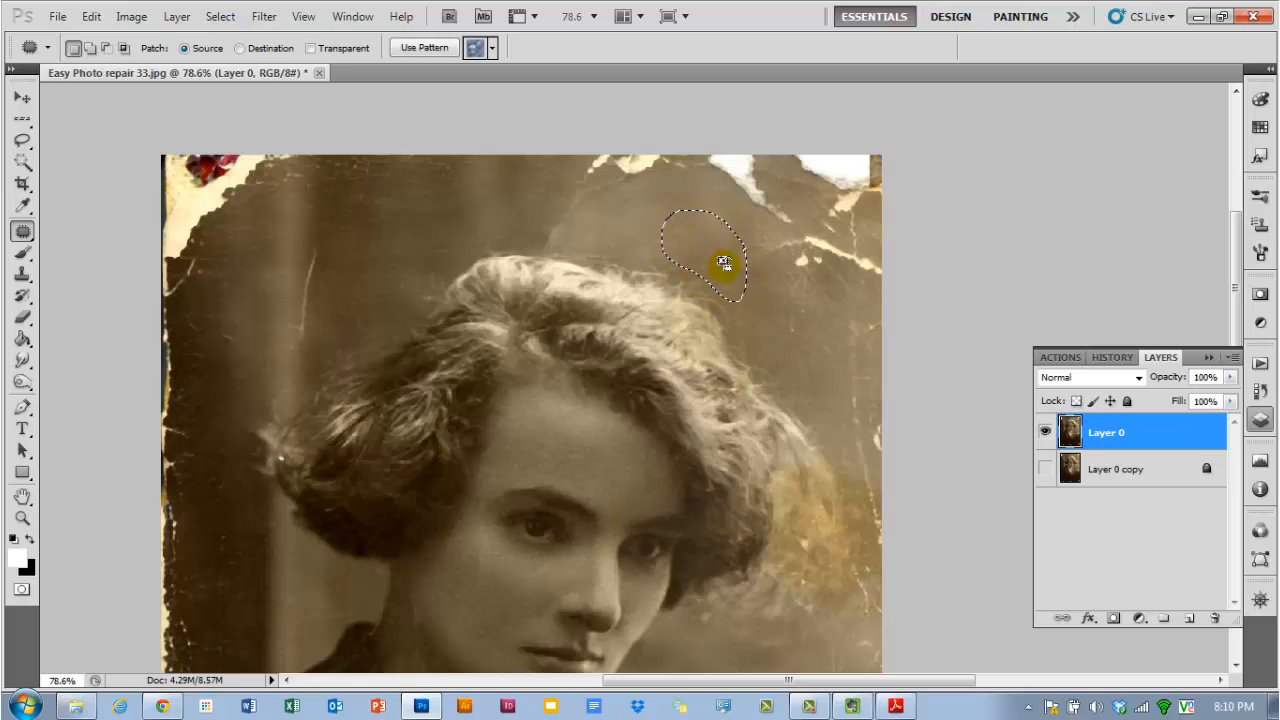
left_click_drag(783, 275, 755, 314)
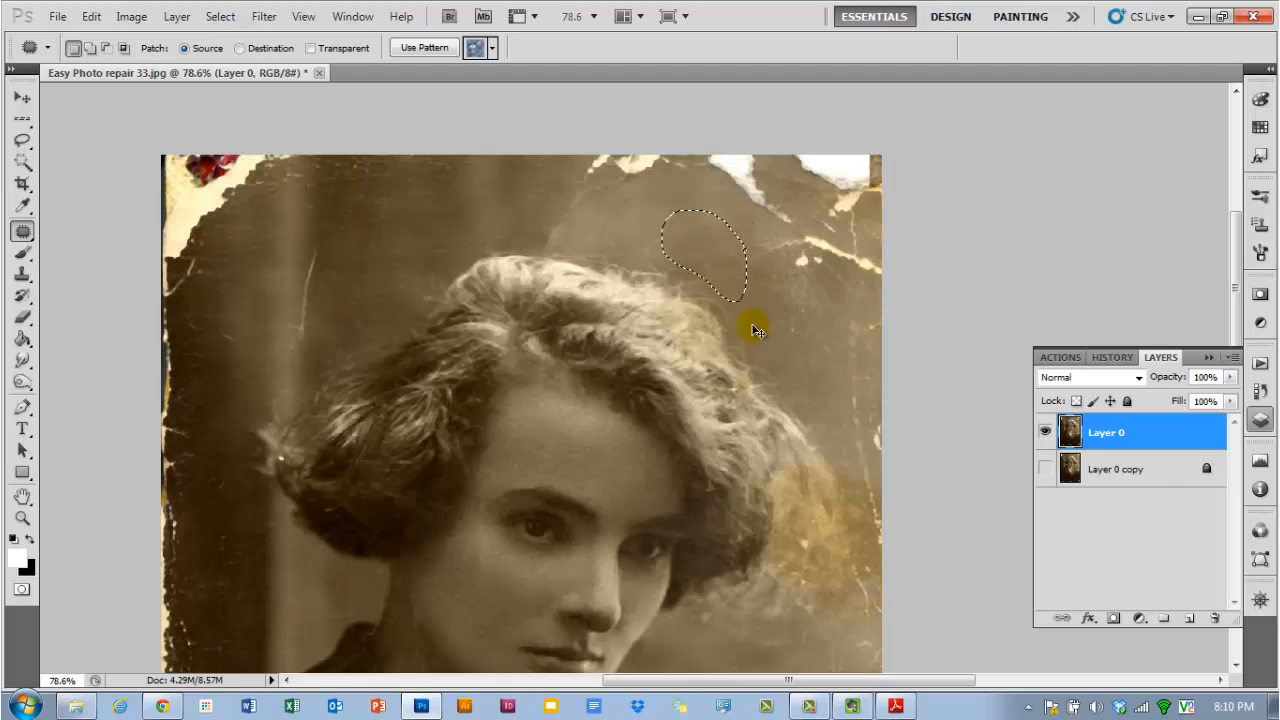
key("ctrl+d")
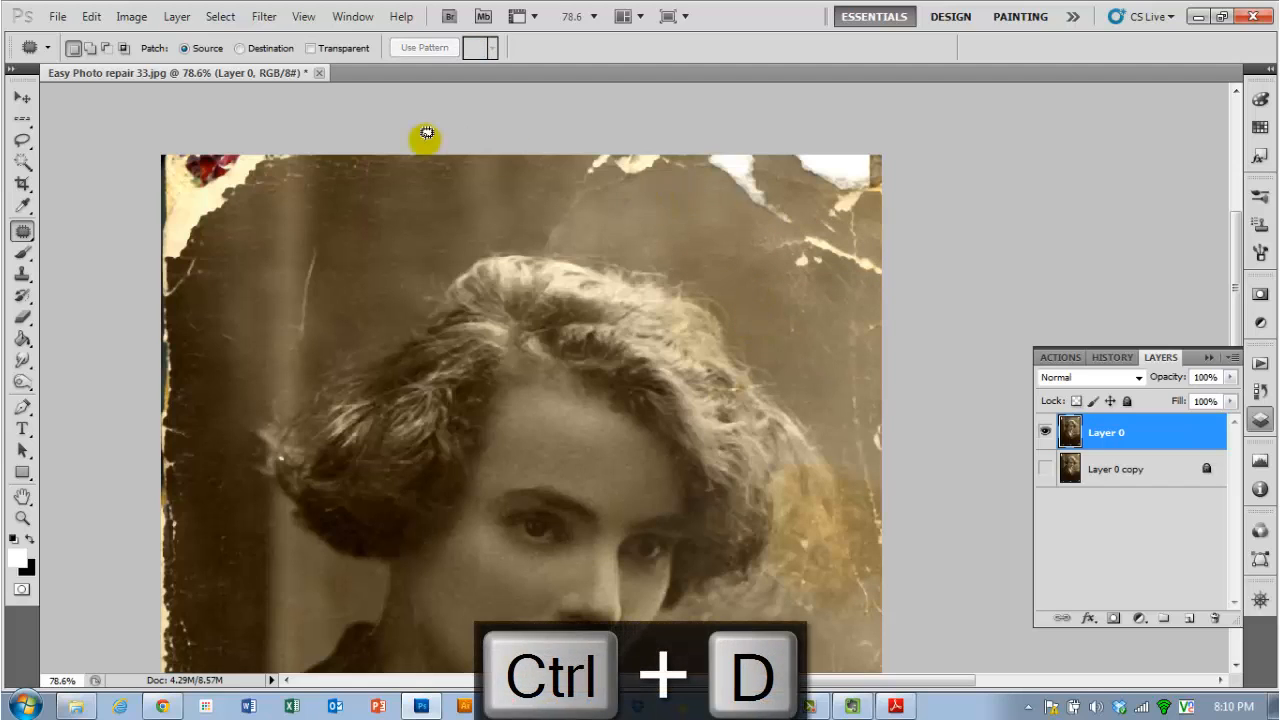
left_click(248, 50)
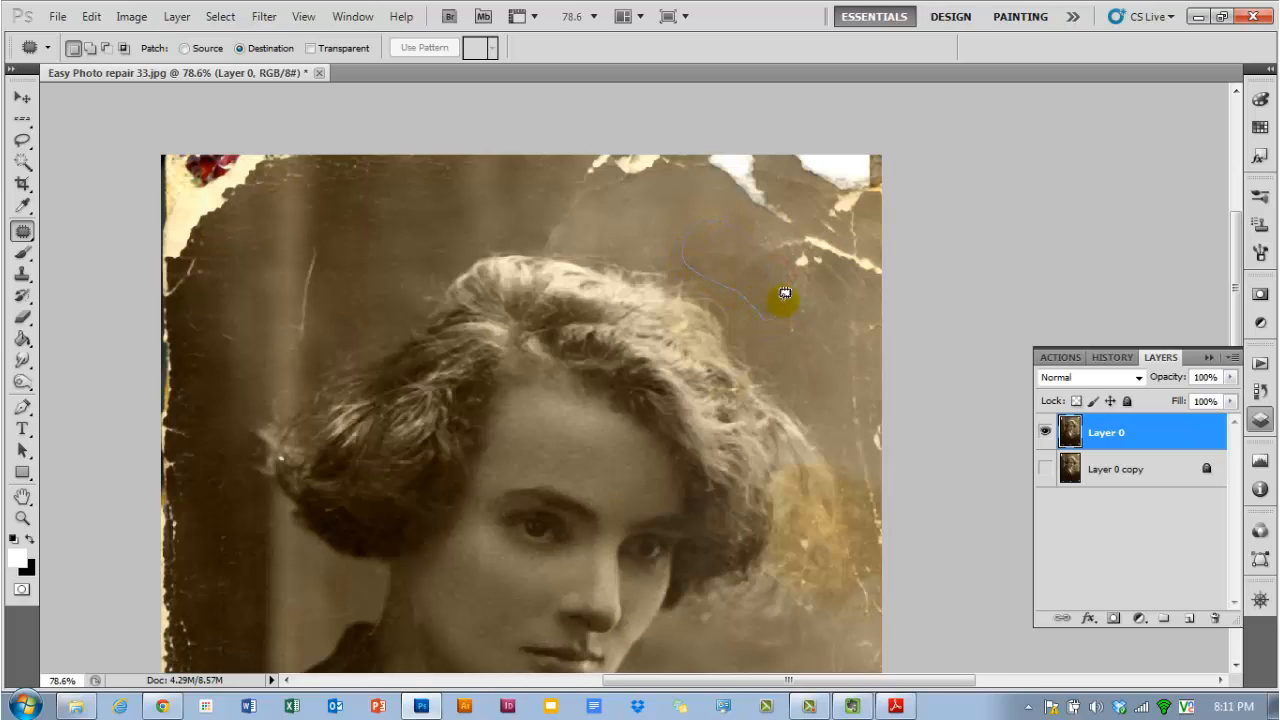
mouse_move(770, 265)
left_mouse_down()
mouse_move(743, 271)
mouse_move(837, 278)
left_mouse_up()
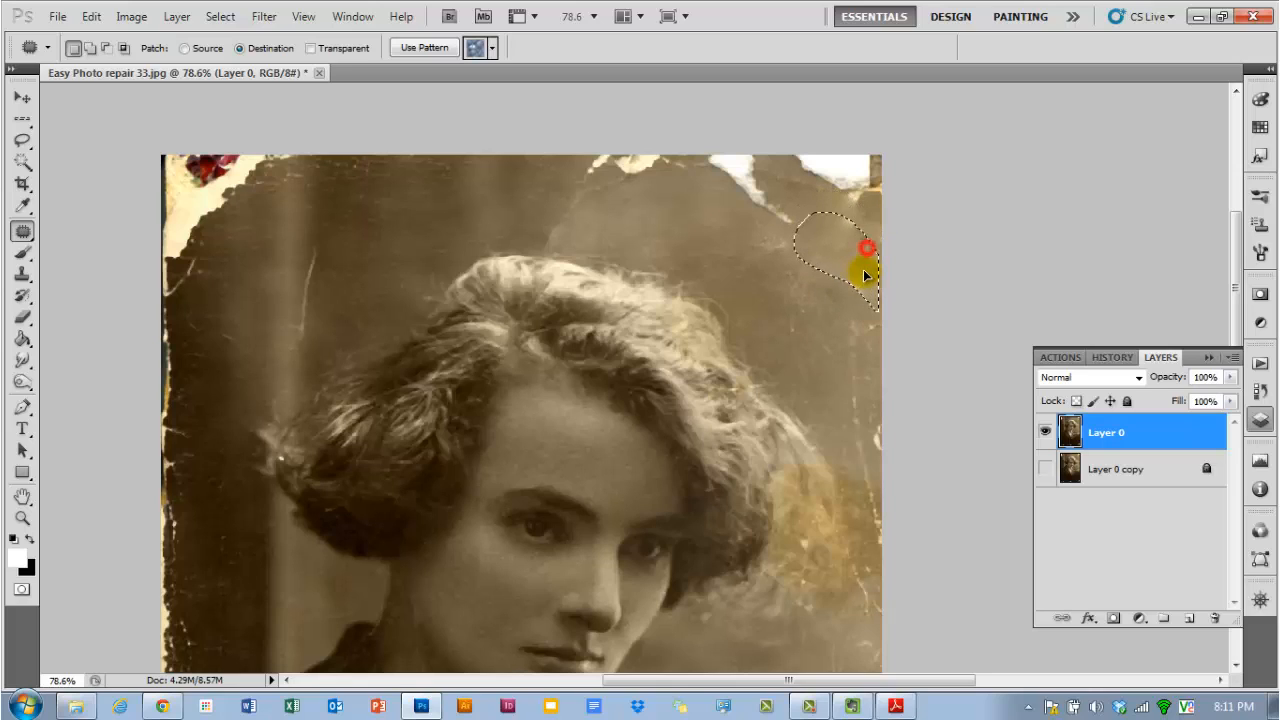
Patch the white tears in the photo's upper-right corner with nearby clean background and clear the selection.
mouse_move(733, 202)
left_mouse_down()
mouse_move(664, 211)
mouse_move(705, 264)
mouse_move(761, 290)
left_mouse_up()
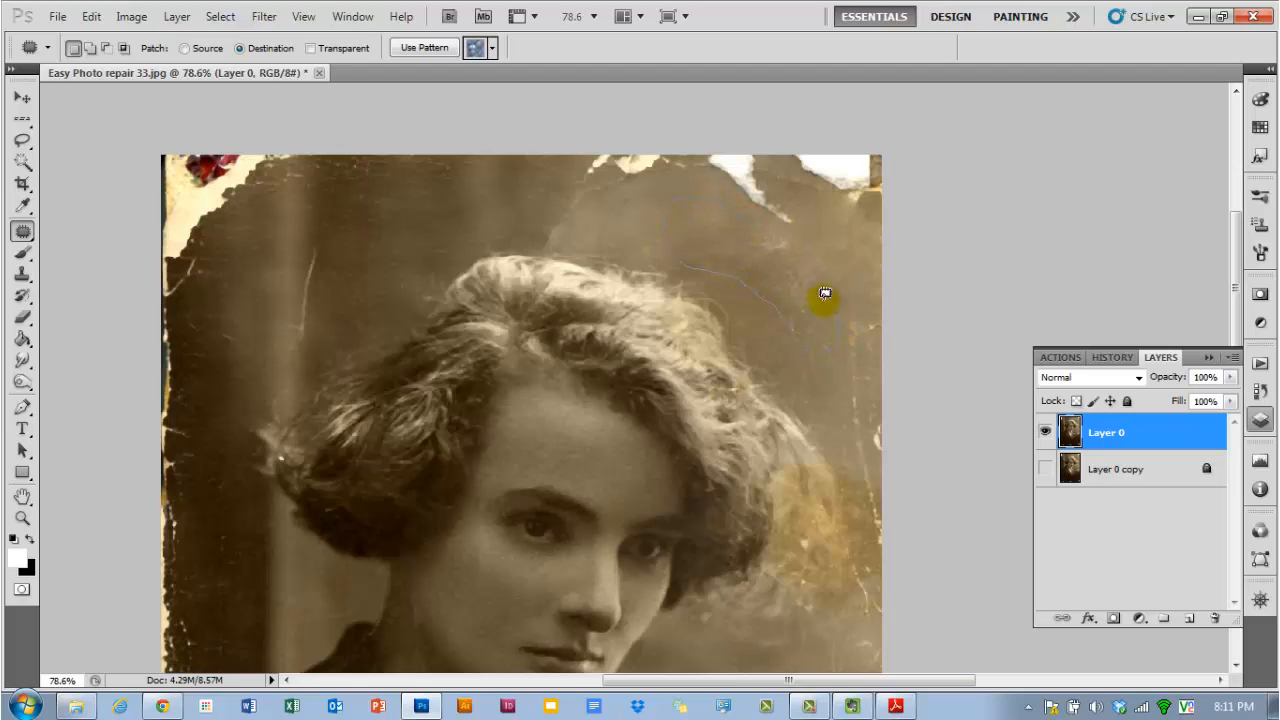
left_click_drag(757, 271, 788, 225)
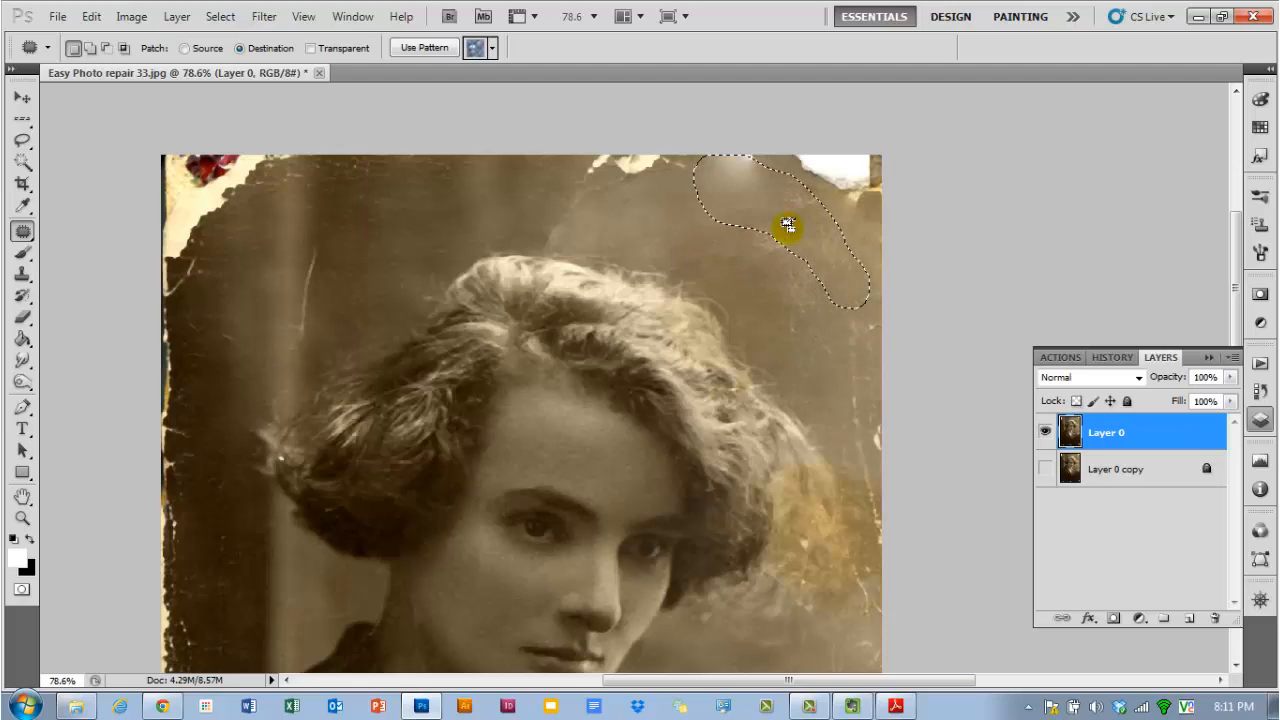
left_click_drag(822, 278, 832, 263)
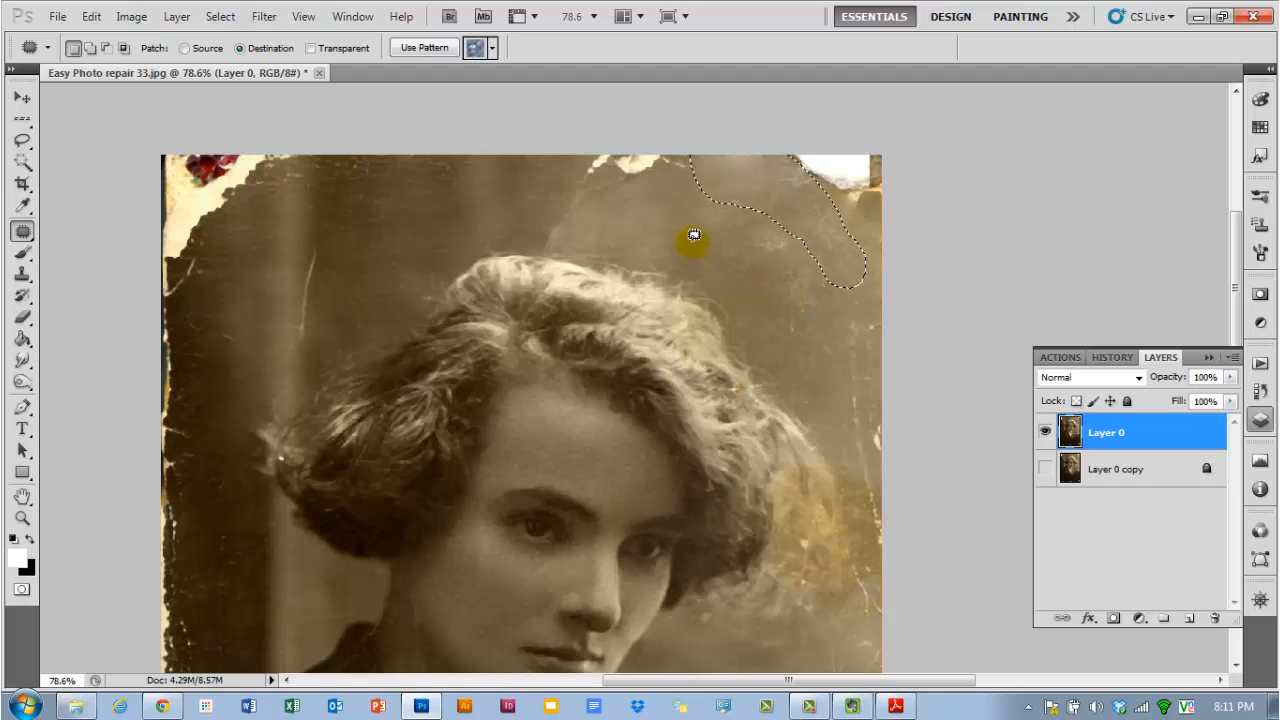
left_click_drag(709, 219, 707, 224)
left_click_drag(799, 312, 844, 212)
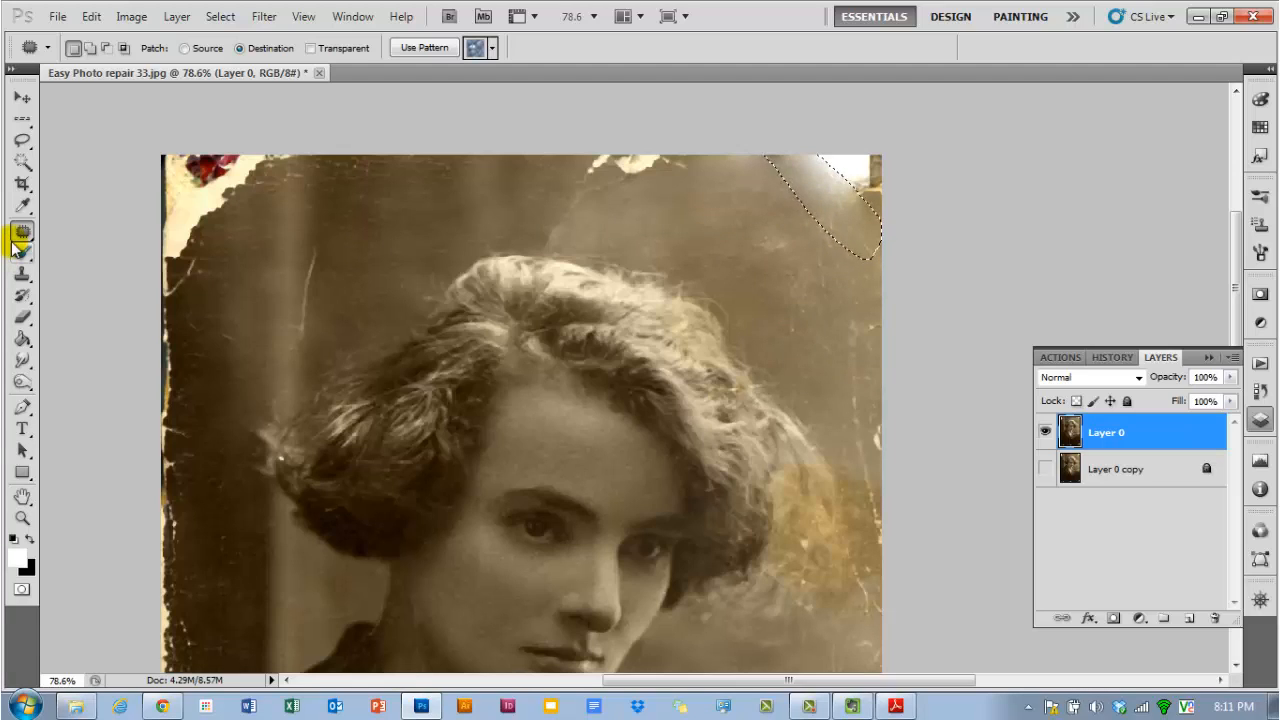
key("ctrl+d")
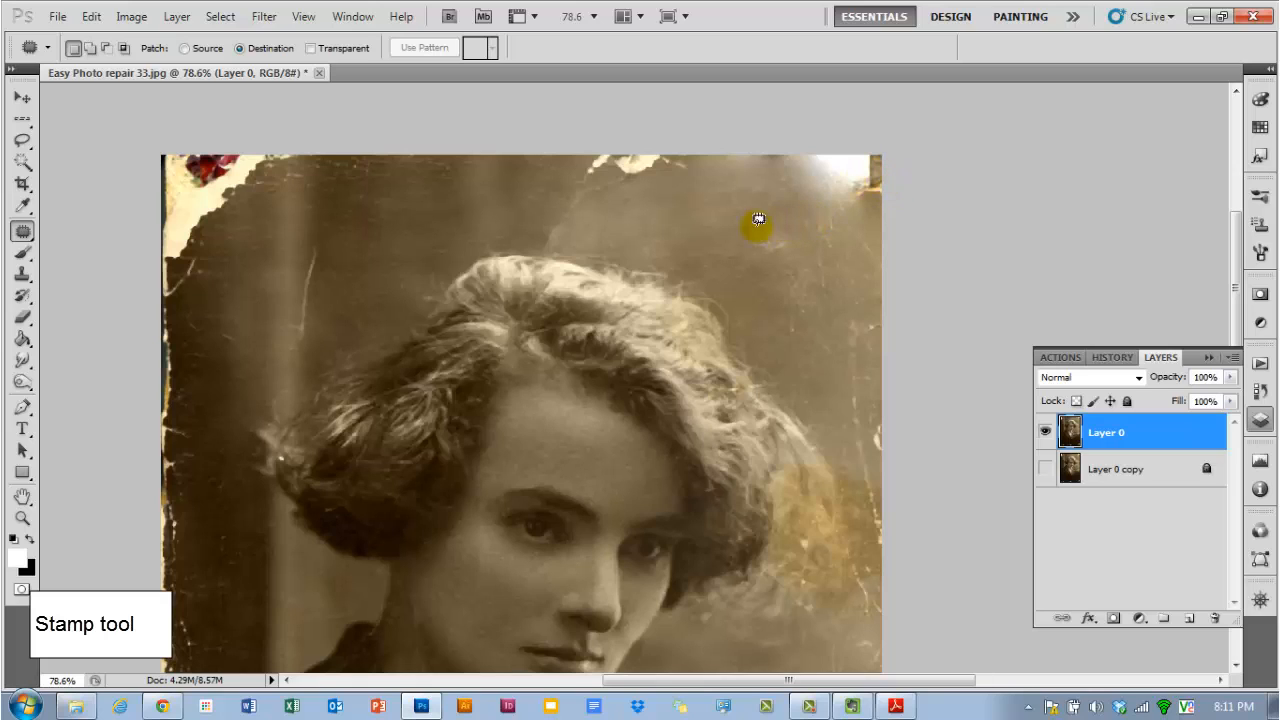
Choose the Clone Stamp tool and make the first clone source active.
left_click(24, 277)
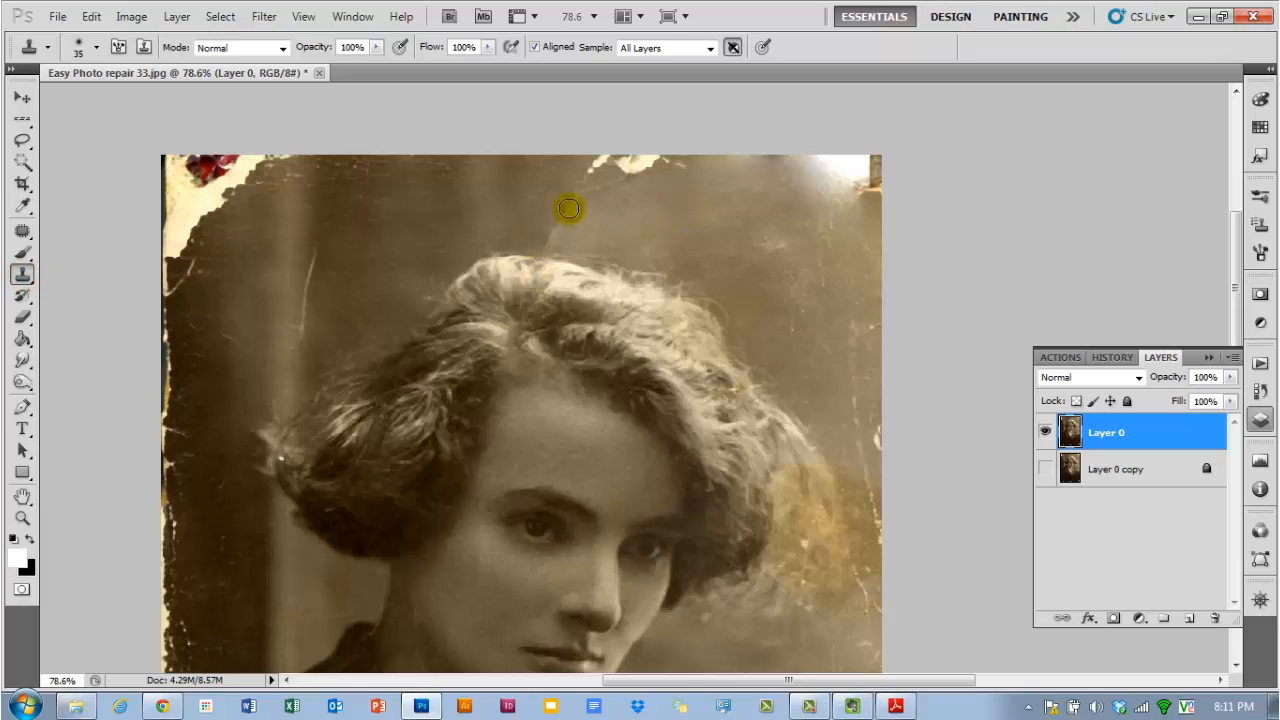
left_click(26, 274)
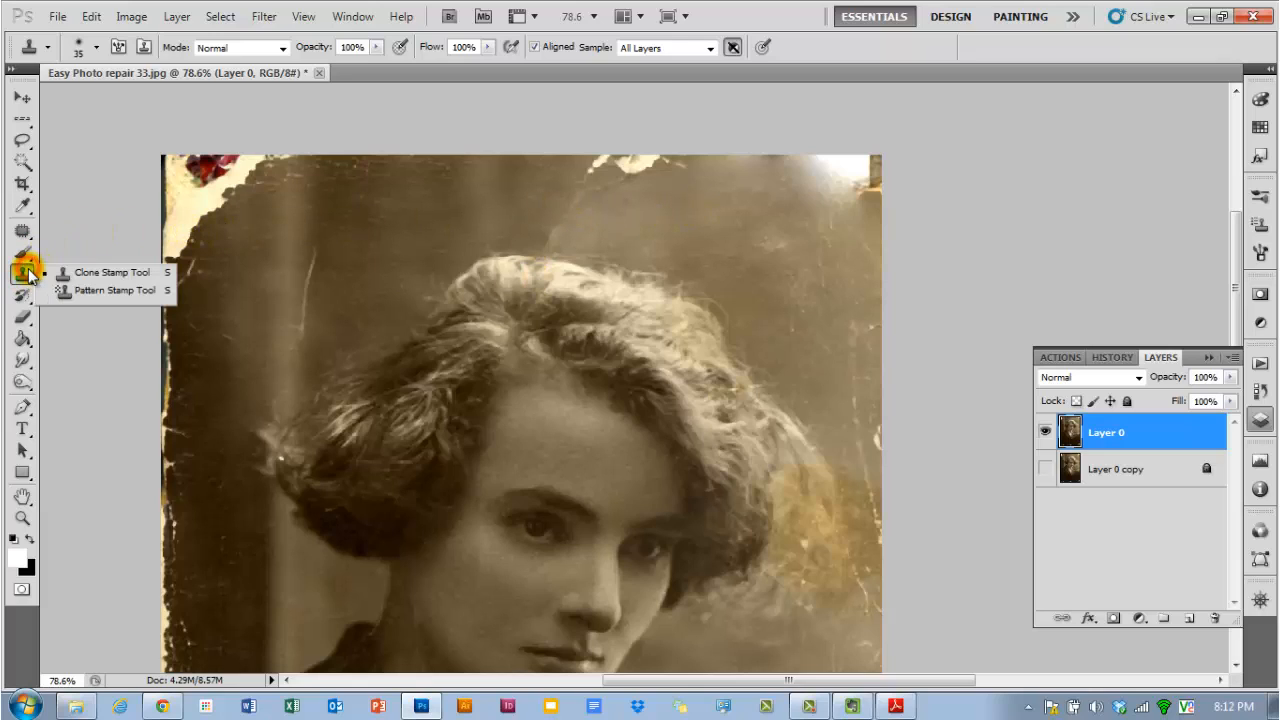
left_click(110, 272)
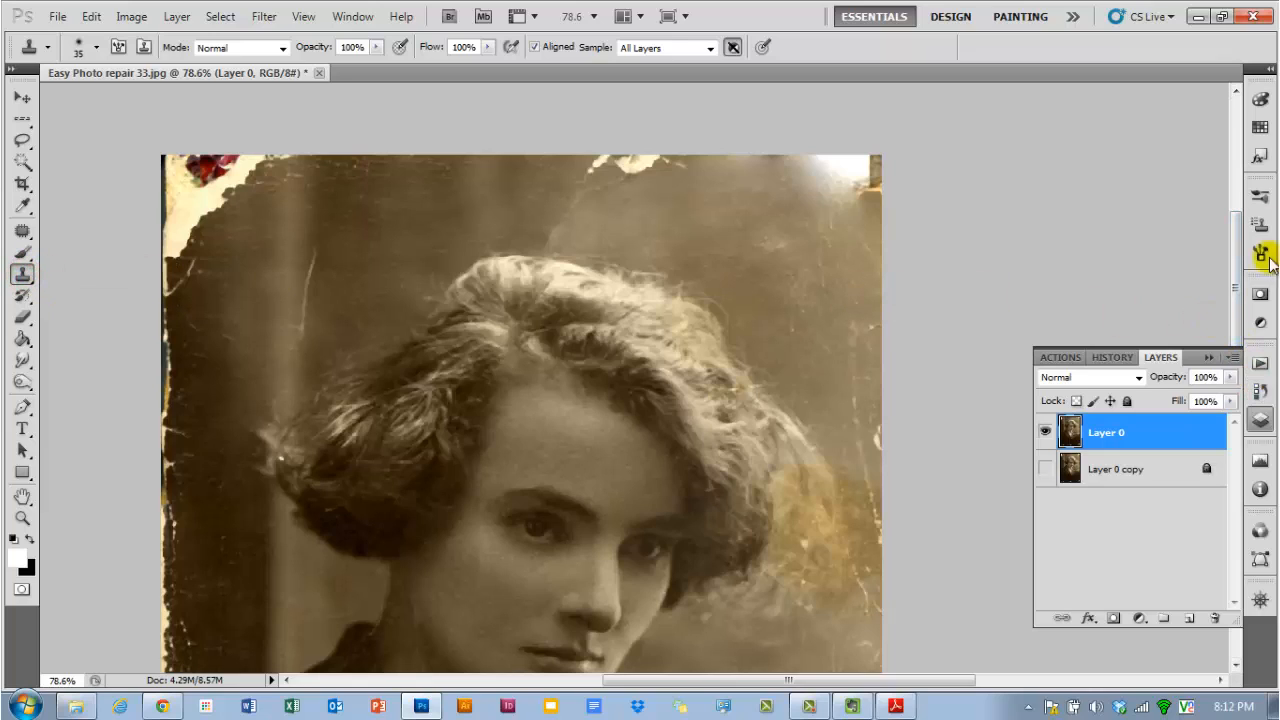
left_click(1260, 224)
left_click(1070, 217)
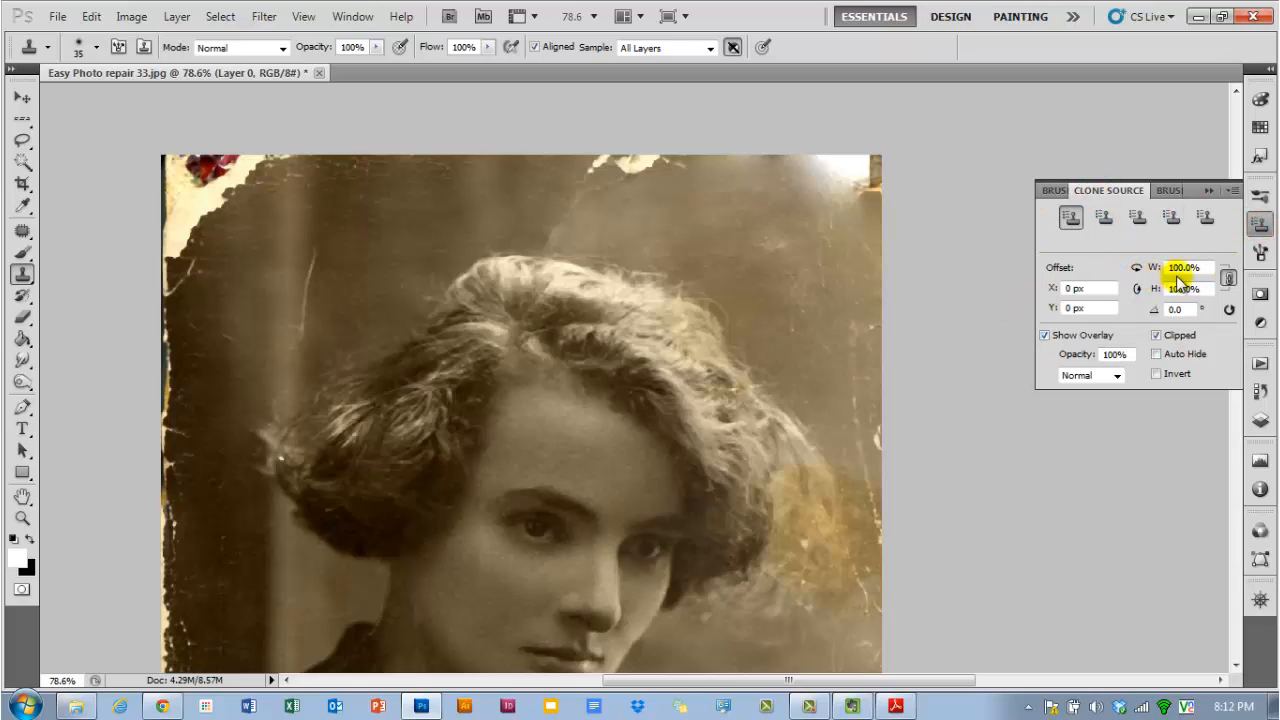
left_click(1261, 226)
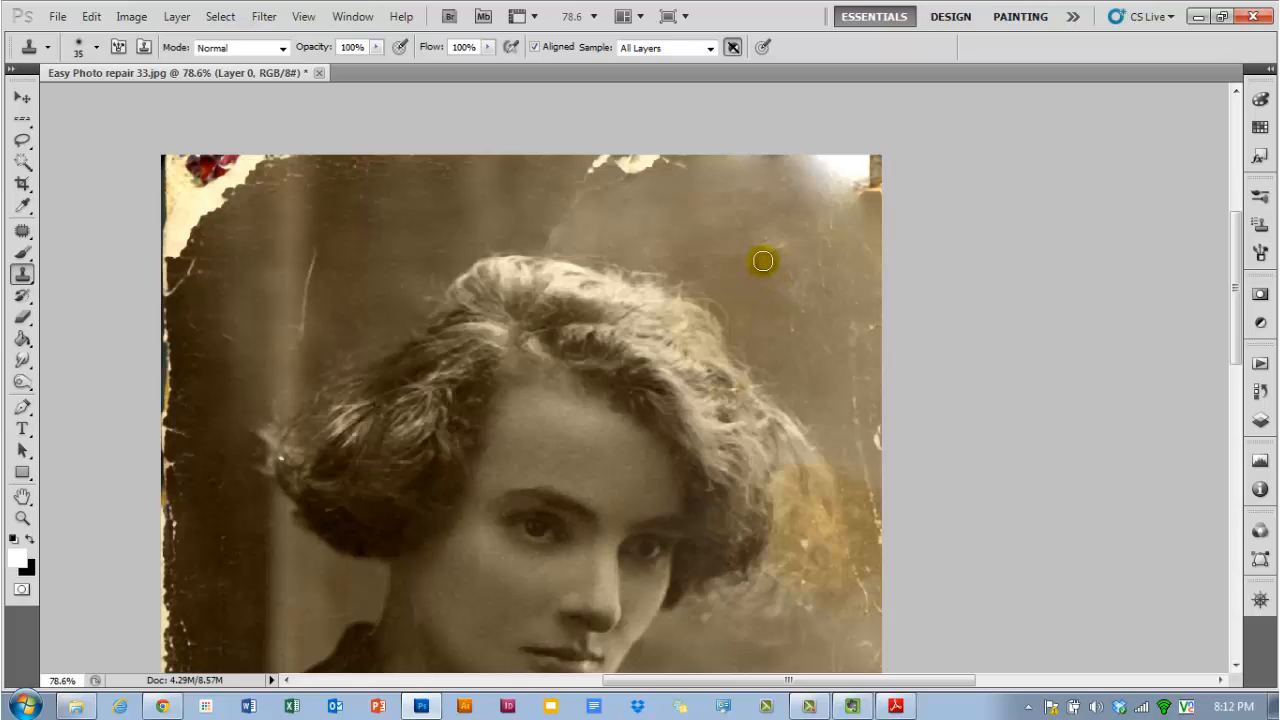
Set the Clone Stamp brush size to 100.
key("bracketright")
key("bracketright")
key("bracketright")
key("bracketright")
key("bracketright")
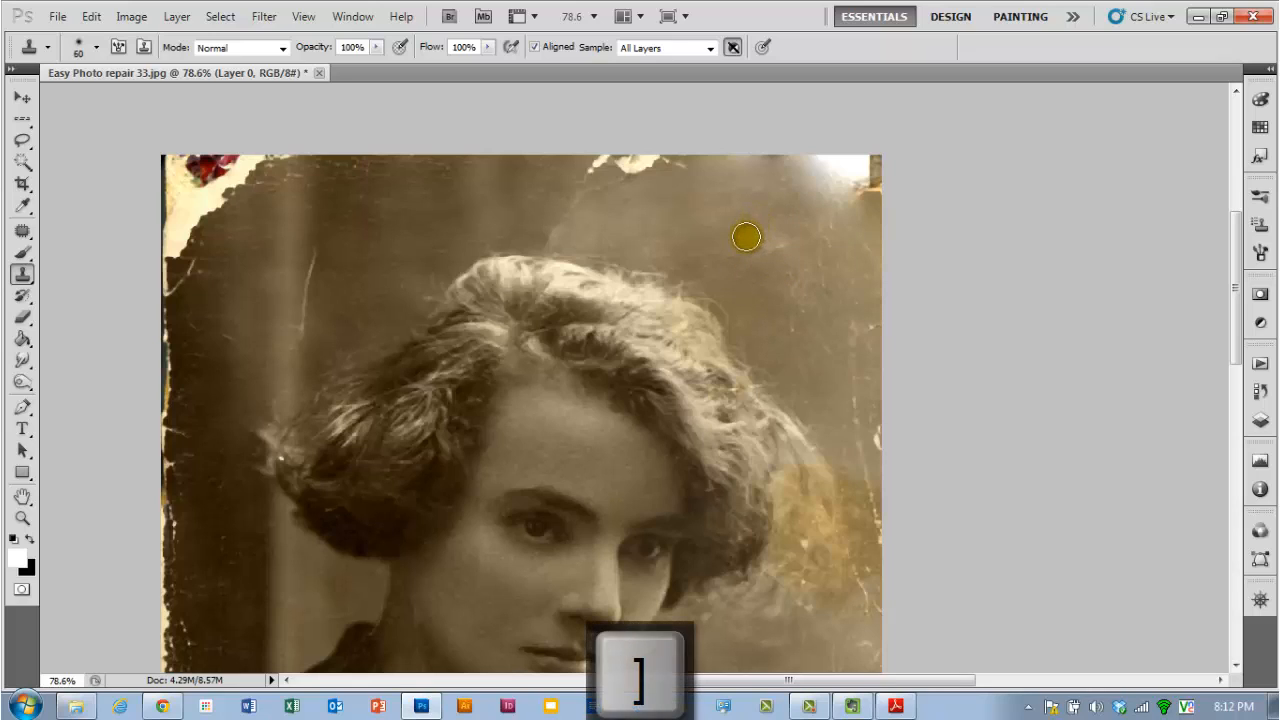
key("bracketright")
key("bracketright")
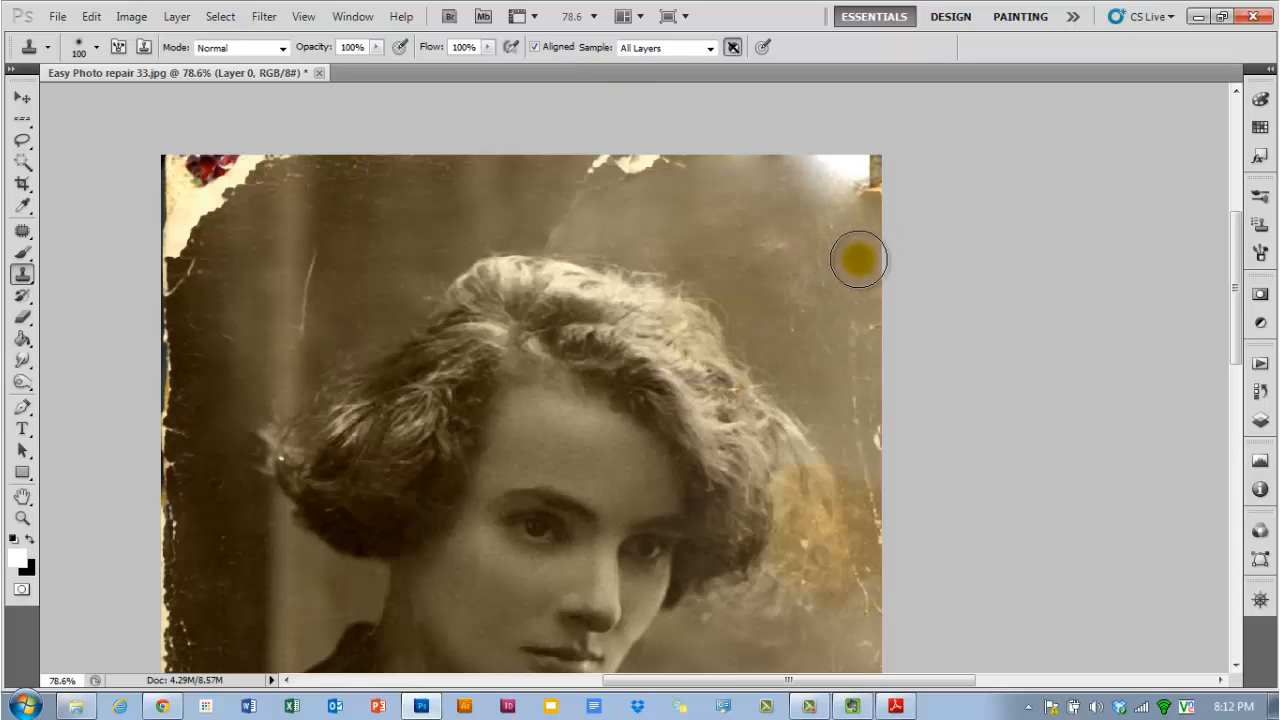
Turn off Aligned sampling and clone clean background over the remaining white area in the photo's upper-right corner.
mouse_move(856, 260)
left_mouse_down()
mouse_move(834, 211)
mouse_move(855, 193)
mouse_move(851, 173)
mouse_move(775, 172)
mouse_move(751, 188)
mouse_move(758, 175)
mouse_move(874, 170)
mouse_move(877, 181)
mouse_move(872, 198)
mouse_move(859, 185)
mouse_move(795, 203)
mouse_move(771, 236)
mouse_move(765, 224)
mouse_move(799, 244)
mouse_move(845, 218)
mouse_move(816, 243)
mouse_move(725, 266)
mouse_move(775, 237)
left_mouse_up()
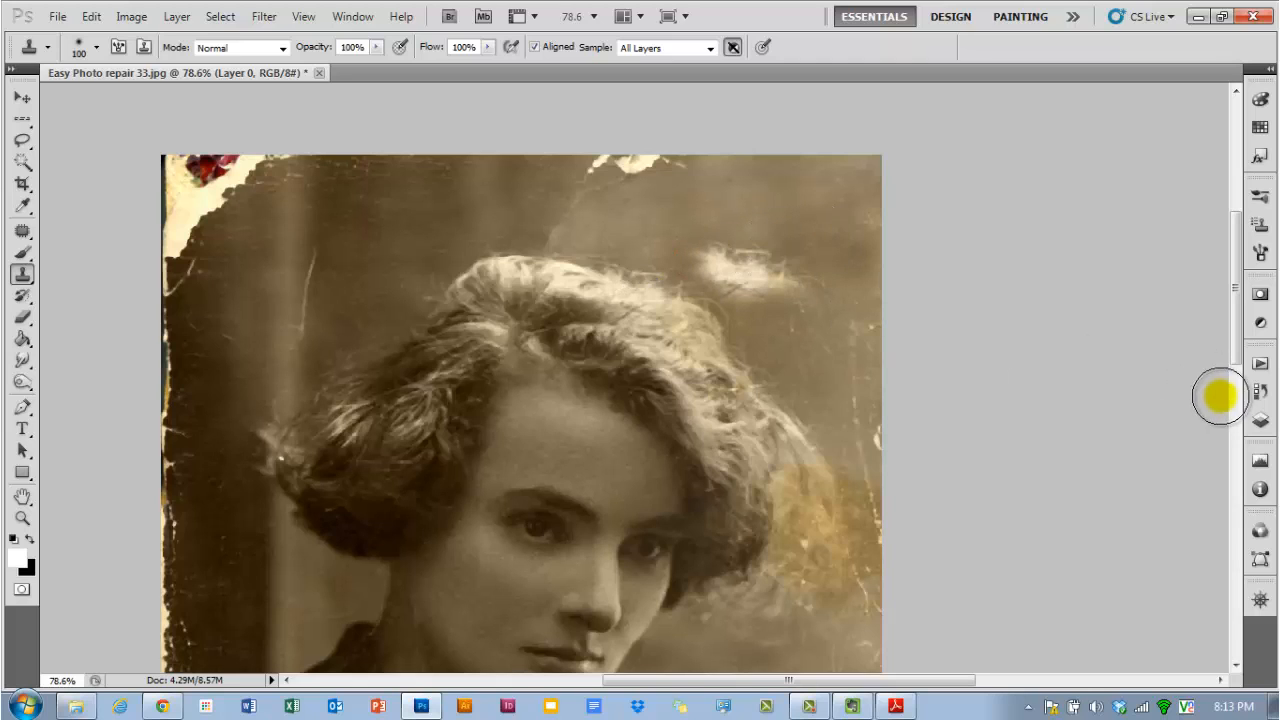
key("ctrl+z")
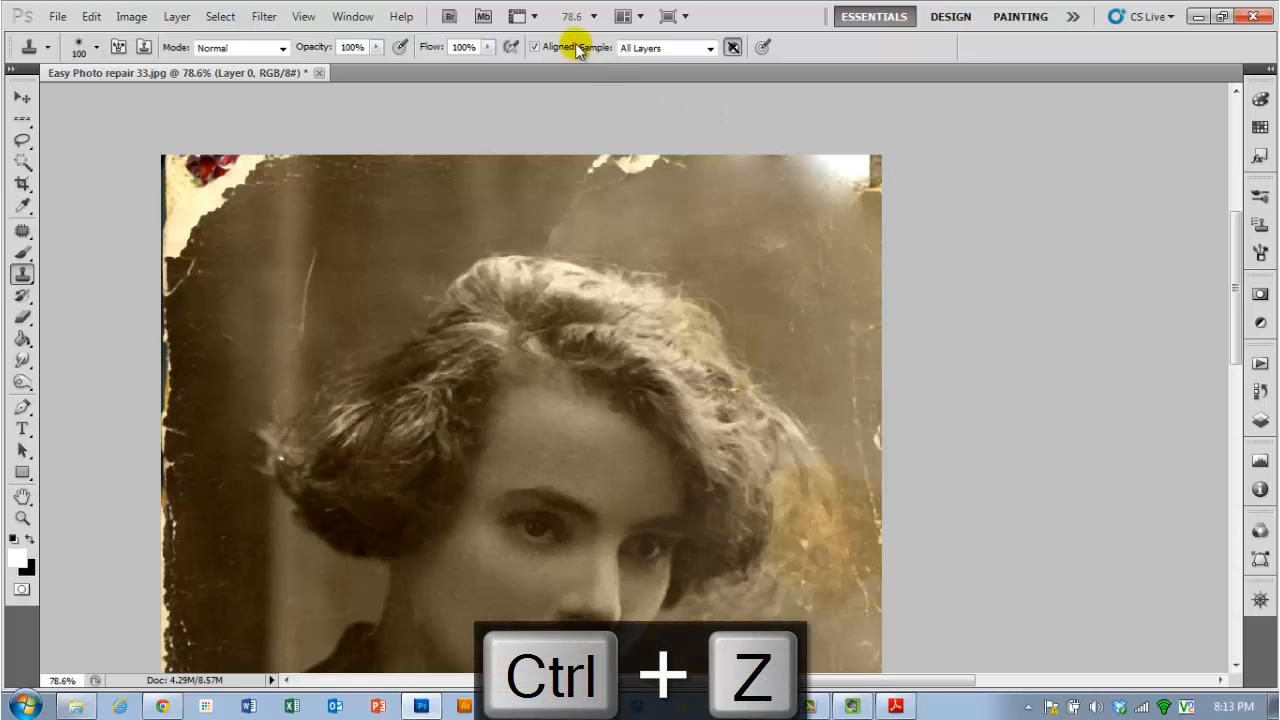
left_click(535, 48)
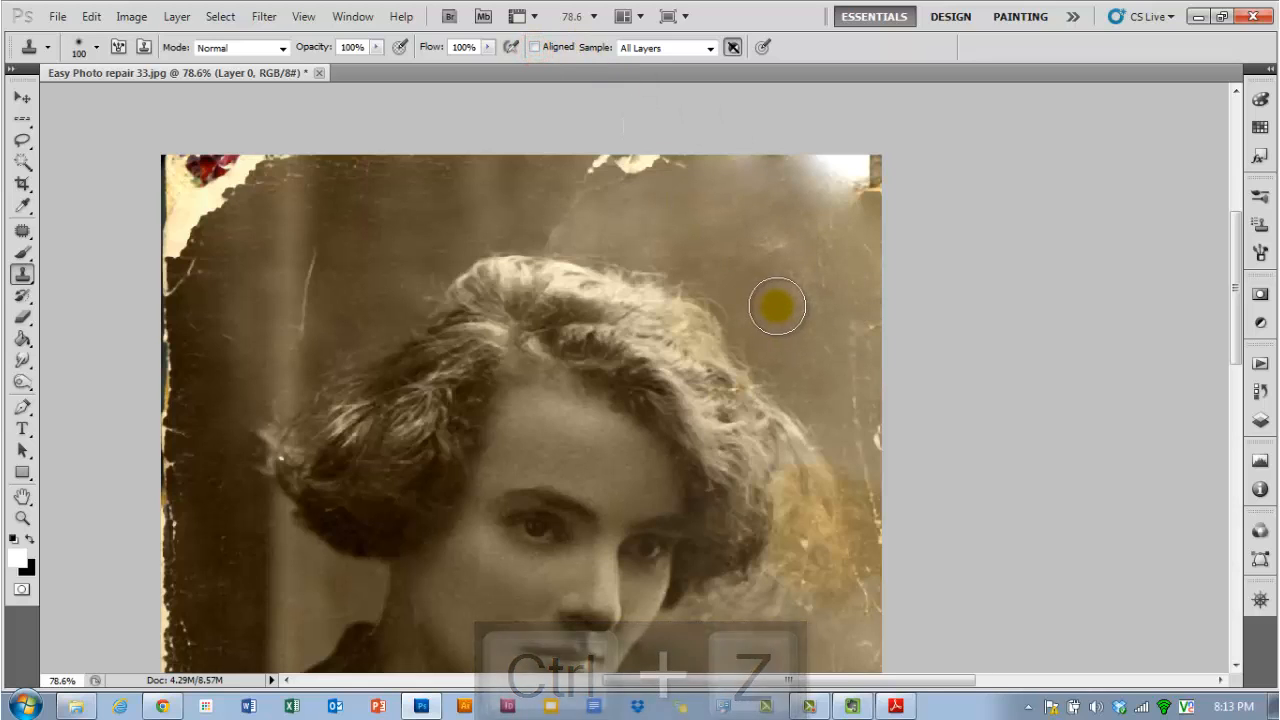
left_click(786, 323, "alt")
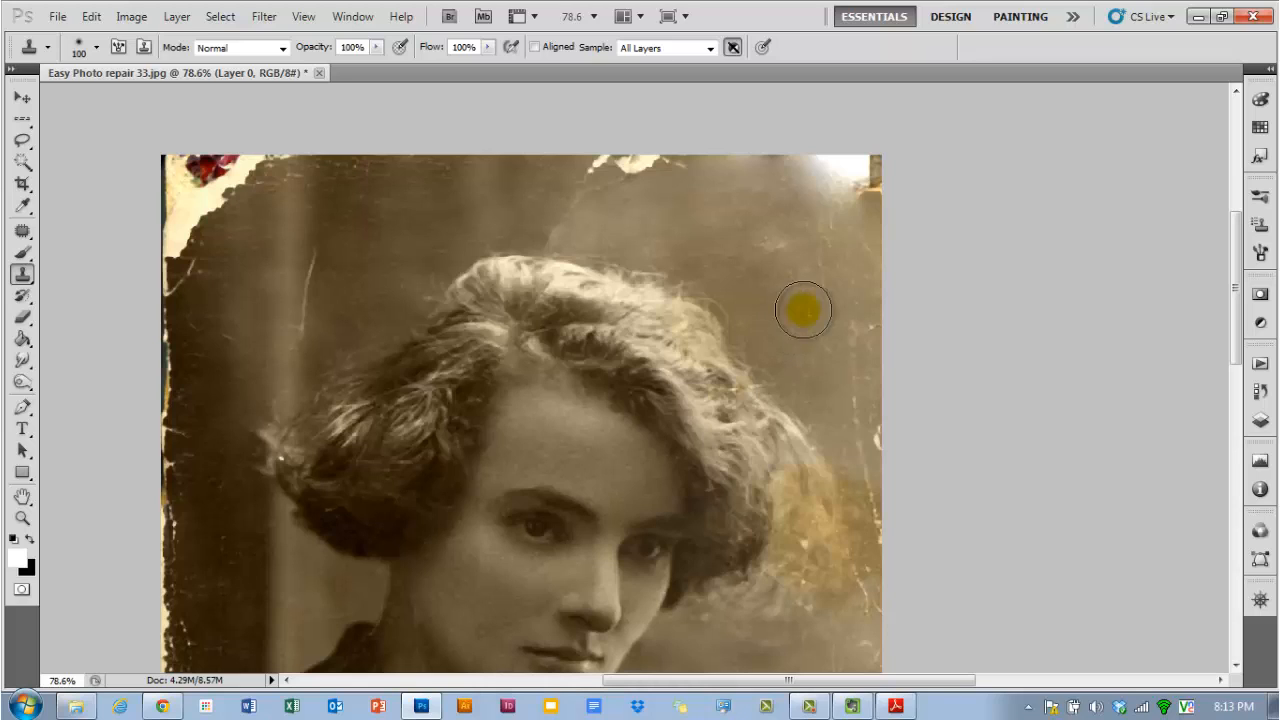
mouse_move(850, 277)
left_mouse_down()
mouse_move(837, 194)
mouse_move(855, 212)
mouse_move(814, 180)
mouse_move(871, 174)
mouse_move(849, 183)
mouse_move(770, 156)
mouse_move(791, 143)
mouse_move(863, 163)
mouse_move(831, 360)
mouse_move(771, 321)
left_mouse_up()
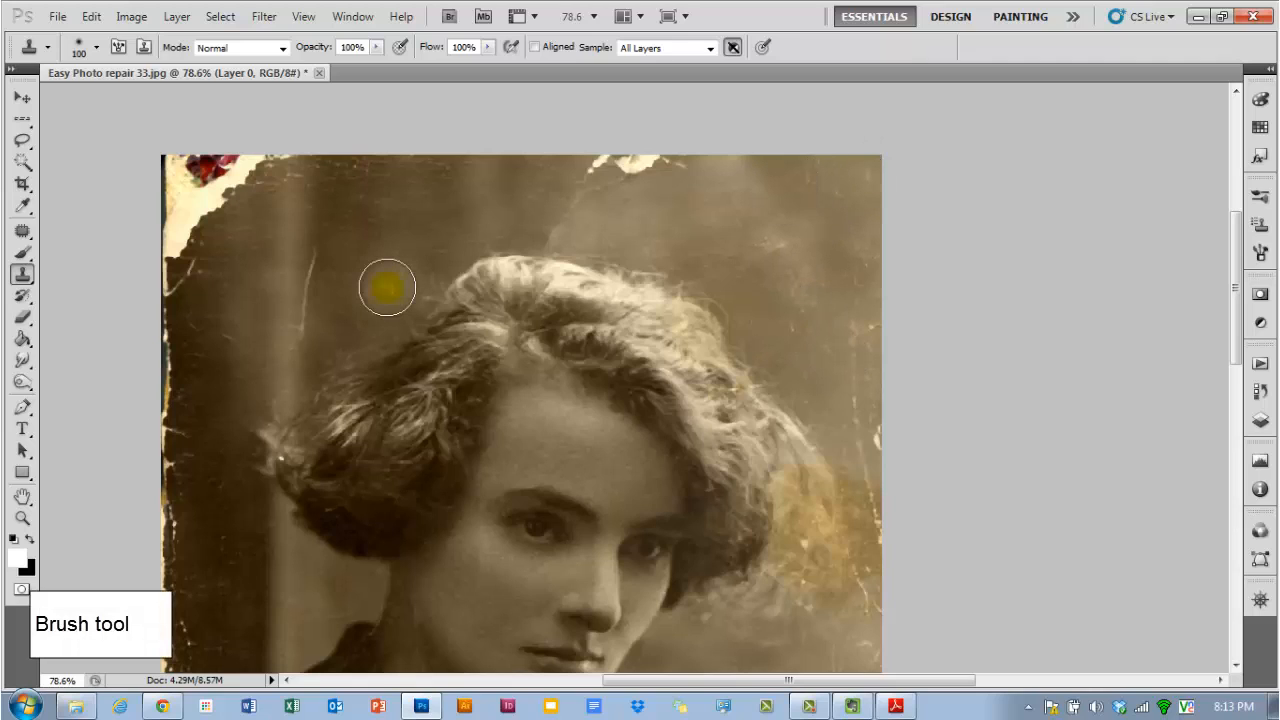
Choose the Brush tool, sample the brown background beside the hair as the paint colour and set the brush size to 125.
left_click(21, 256)
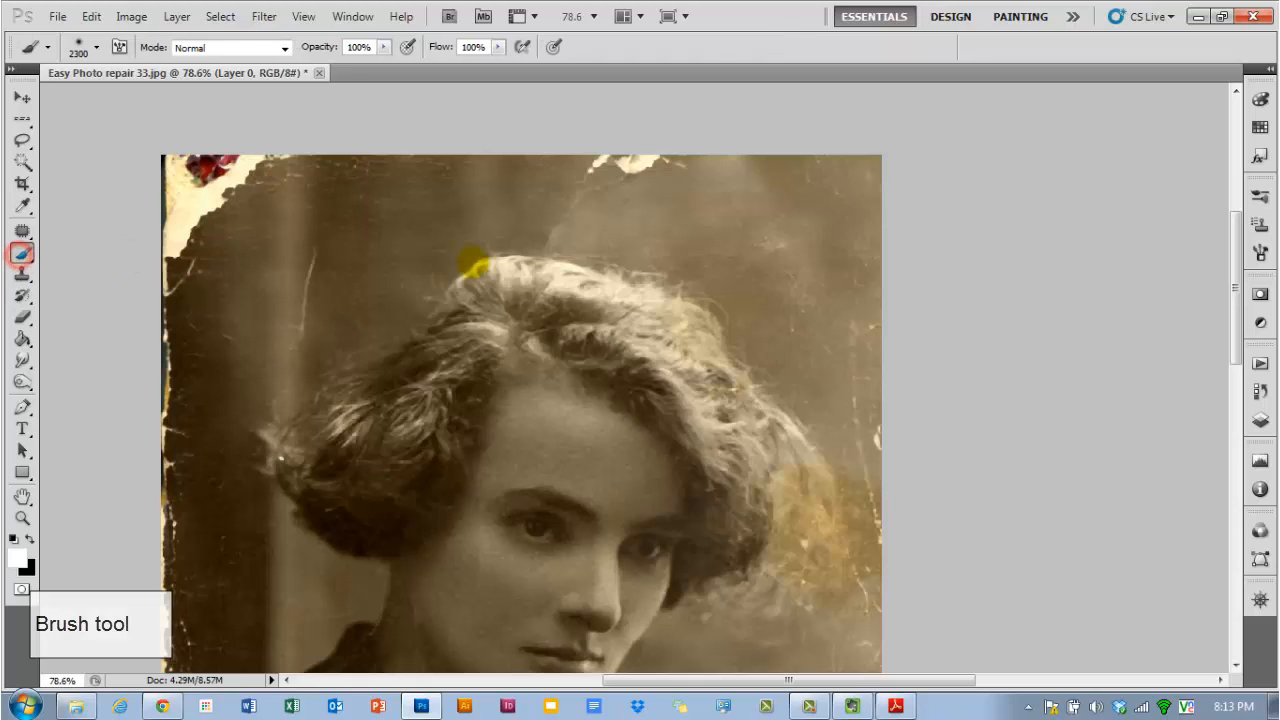
key("bracketleft")
key("bracketleft")
key("bracketleft")
key("bracketleft")
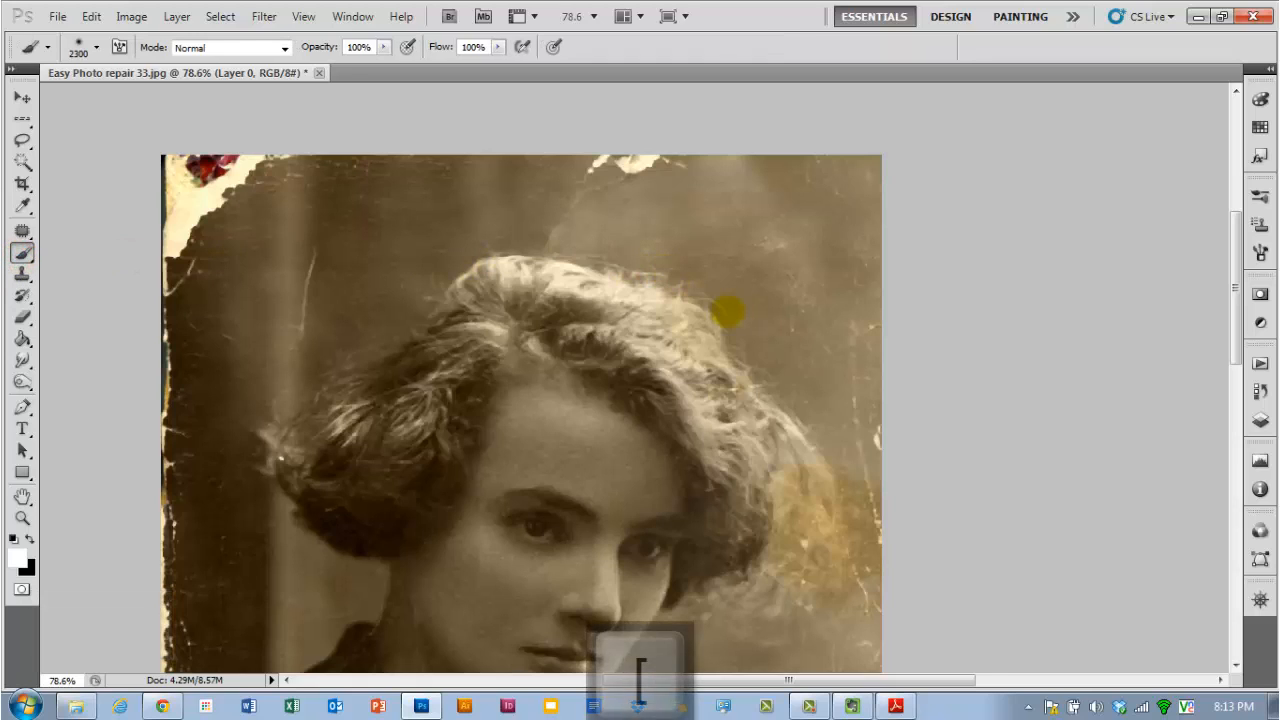
key("bracketleft")
key("bracketleft")
key("bracketleft")
key("bracketleft")
key("bracketleft")
key("bracketleft")
key("bracketleft")
key("bracketleft")
key("bracketleft")
key("bracketleft")
key("bracketleft")
key("bracketleft")
key("bracketleft")
key("bracketleft")
key("bracketleft")
key("bracketleft")
key("bracketleft")
key("bracketleft")
key("bracketleft")
key("bracketleft")
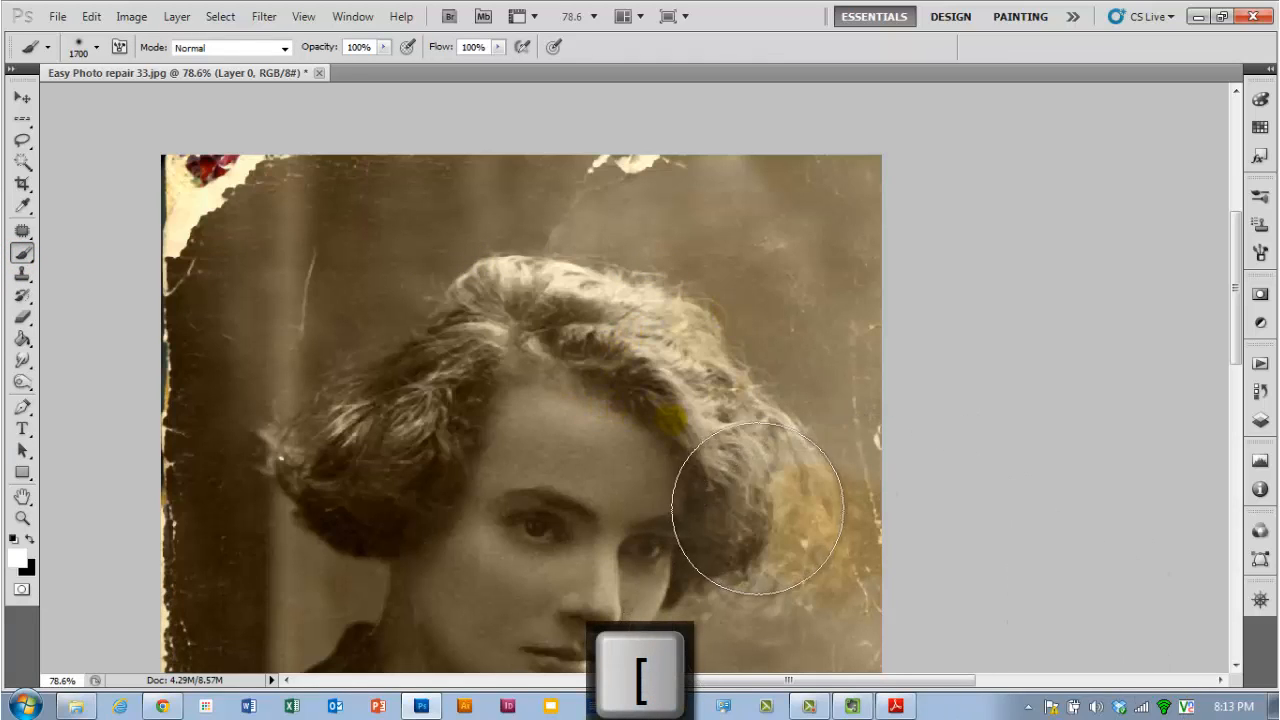
key("bracketright")
key("bracketright")
key("bracketright")
key("bracketright")
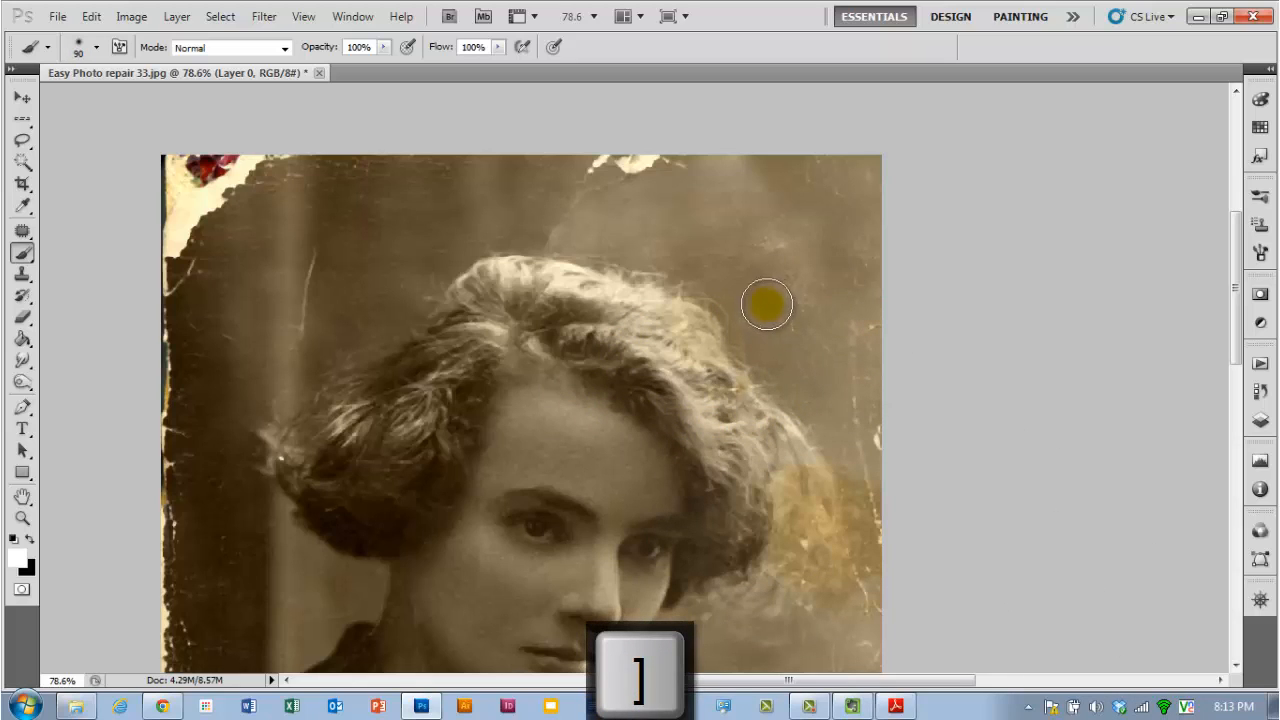
key("bracketright")
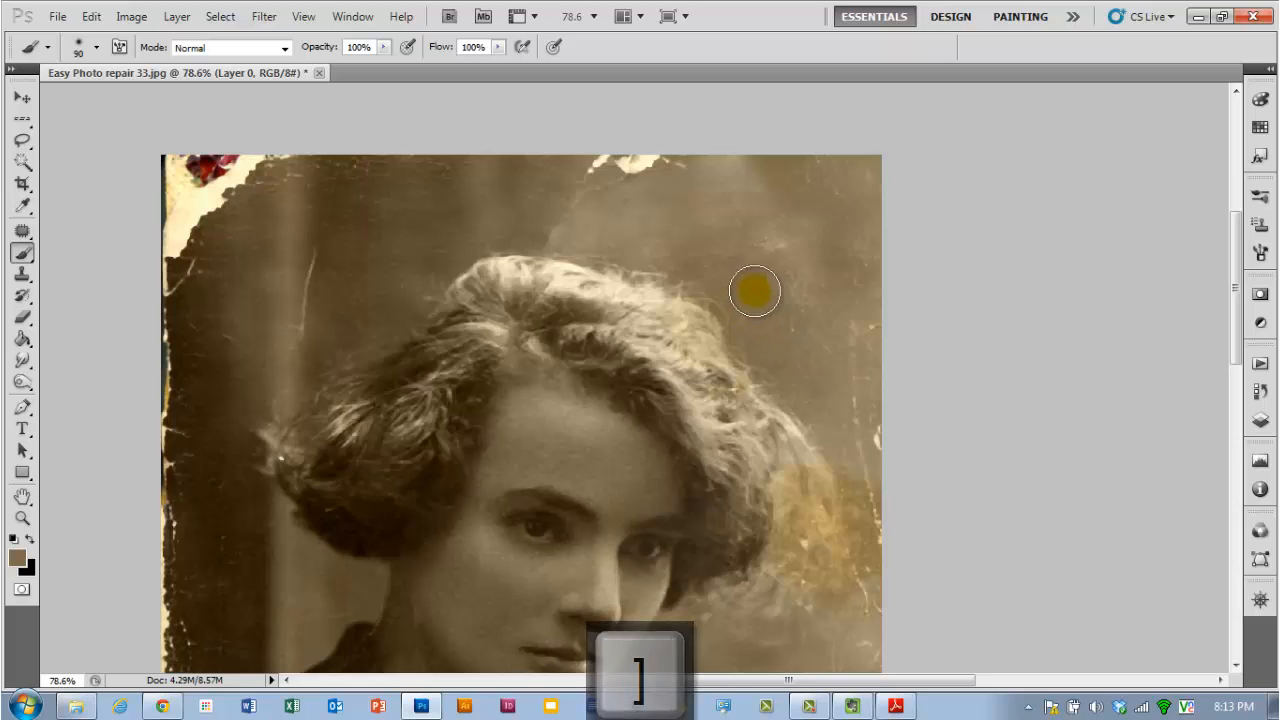
key("bracketright")
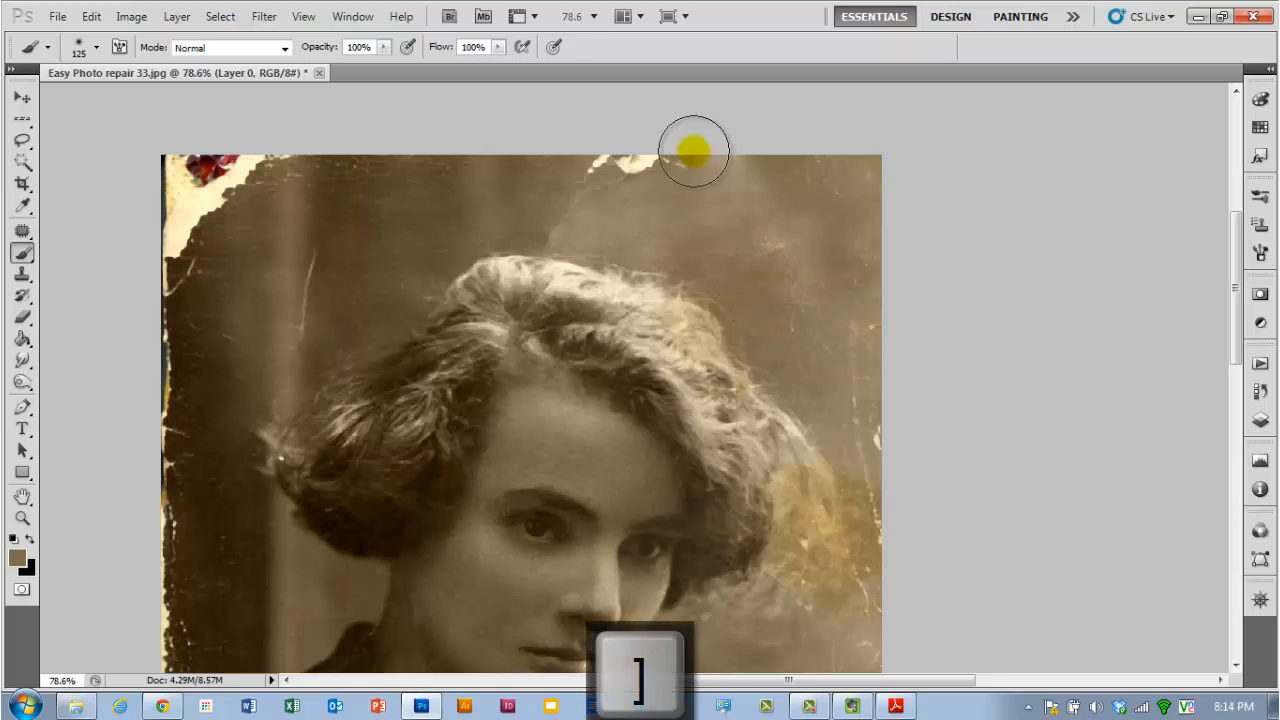
Set the brush opacity to 30% and paint the sampled brown over the uneven background in the photo's upper-right area.
left_click_drag(323, 47, 259, 52)
mouse_move(822, 317)
left_mouse_down()
mouse_move(803, 280)
mouse_move(726, 222)
mouse_move(791, 284)
mouse_move(806, 320)
mouse_move(719, 175)
mouse_move(863, 172)
mouse_move(779, 197)
mouse_move(869, 253)
mouse_move(858, 277)
mouse_move(732, 258)
mouse_move(736, 243)
mouse_move(827, 246)
mouse_move(803, 329)
mouse_move(818, 211)
mouse_move(666, 276)
mouse_move(689, 201)
mouse_move(741, 219)
mouse_move(735, 237)
mouse_move(763, 269)
mouse_move(789, 262)
mouse_move(976, 313)
left_mouse_up()
left_click(1261, 416)
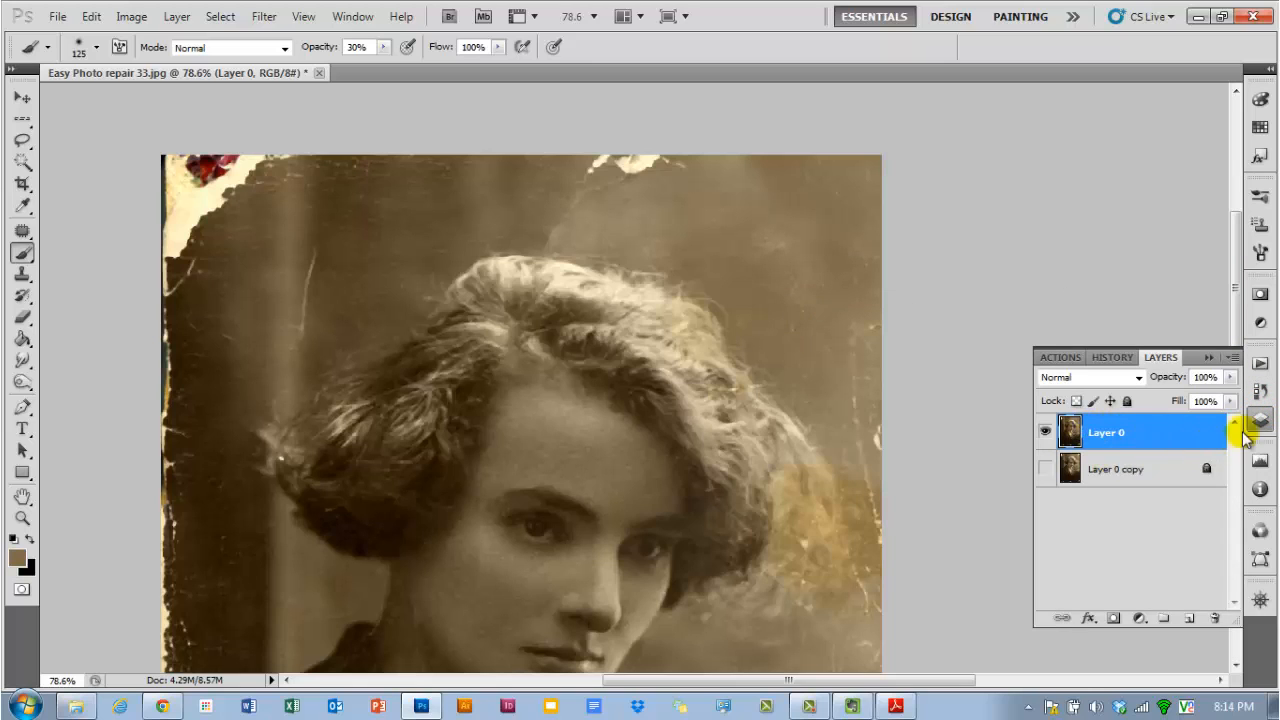
left_click(1257, 421)
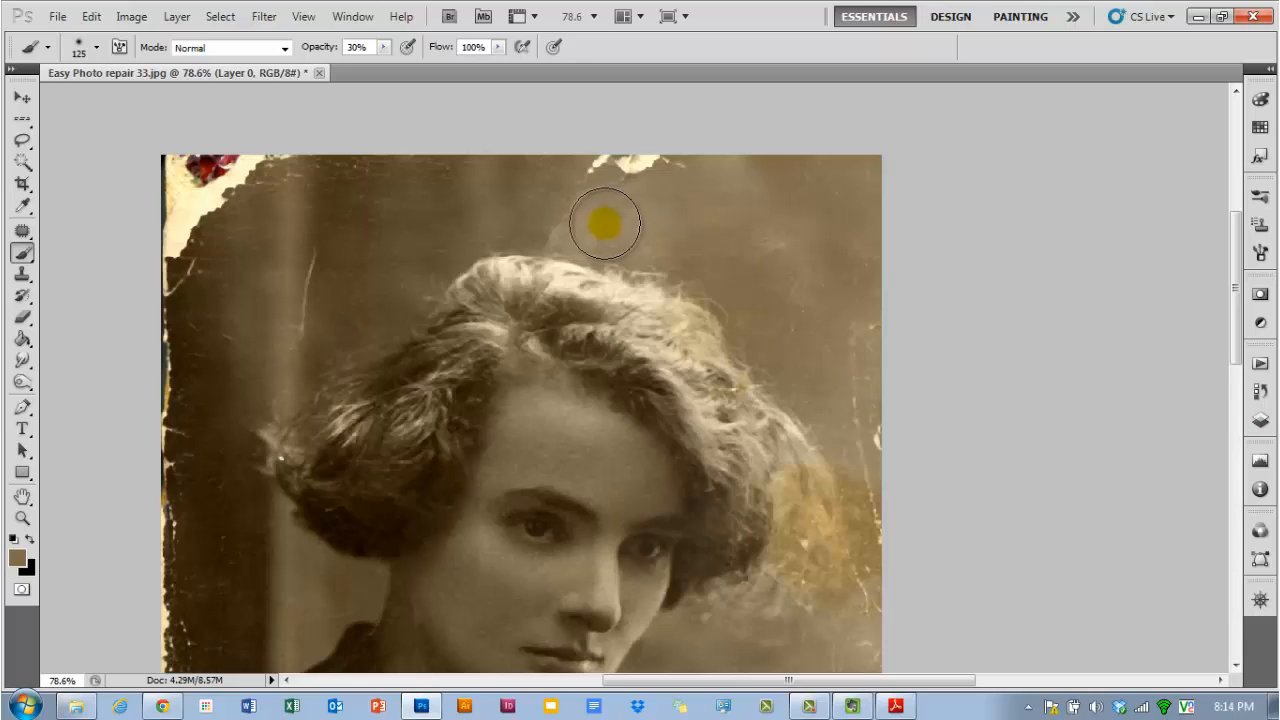
scroll(720, 265, "down", 3)
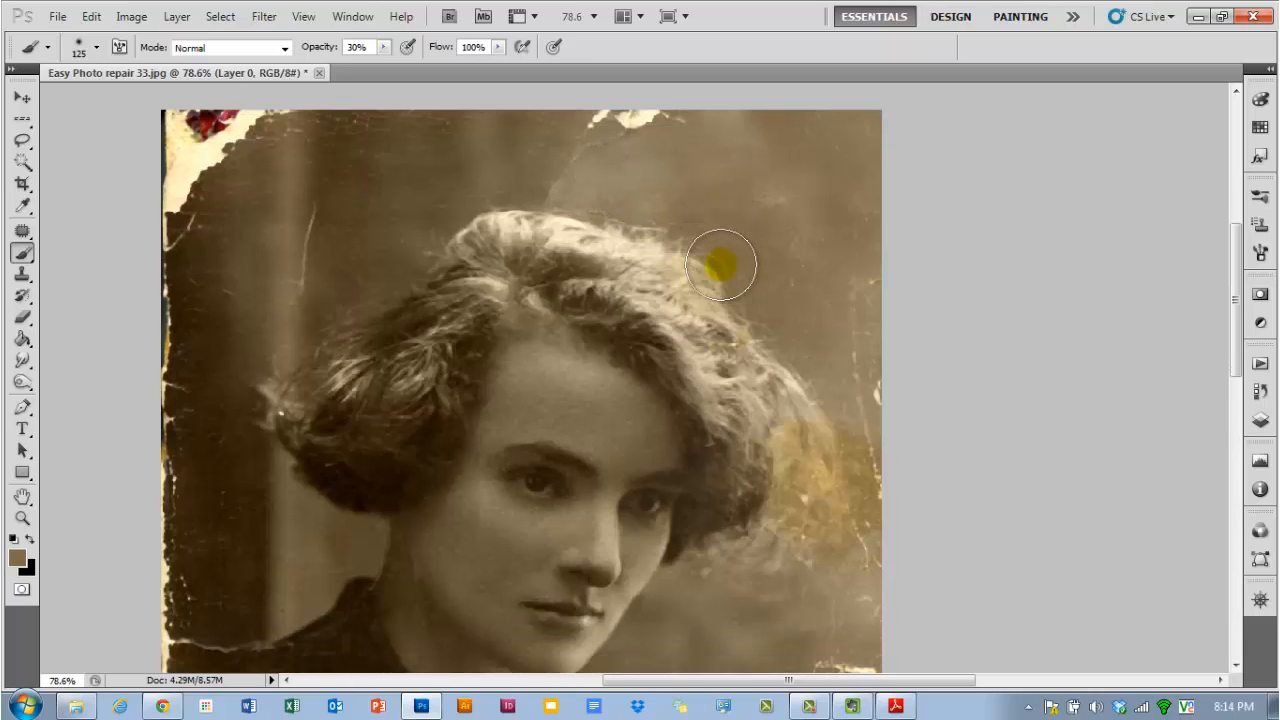
scroll(720, 265, "down", 1)
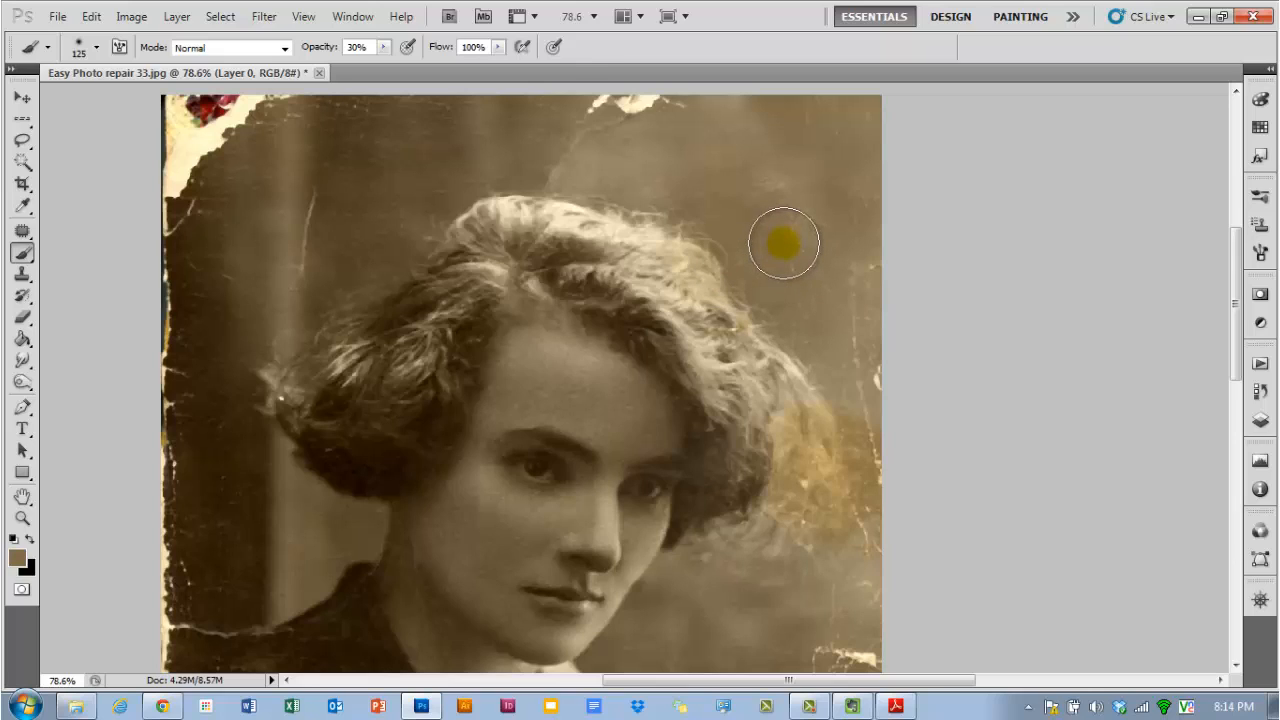
scroll(783, 243, "up", 1)
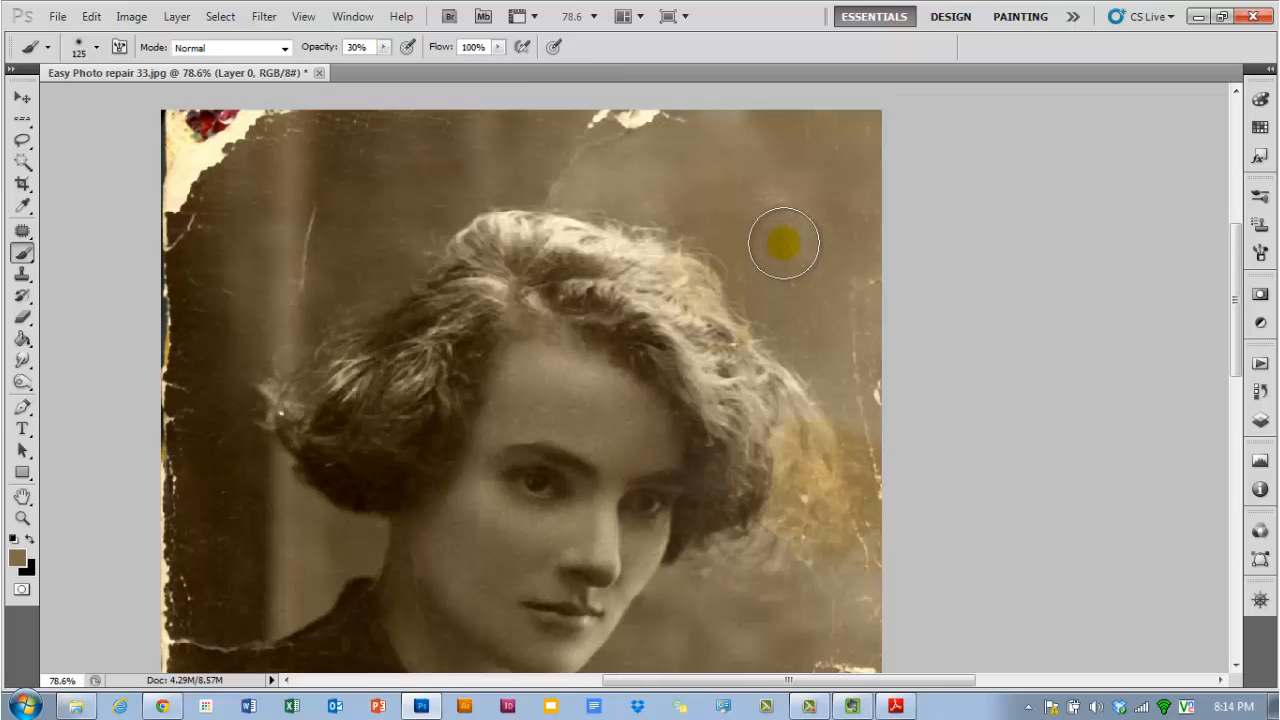
scroll(783, 243, "down", 1)
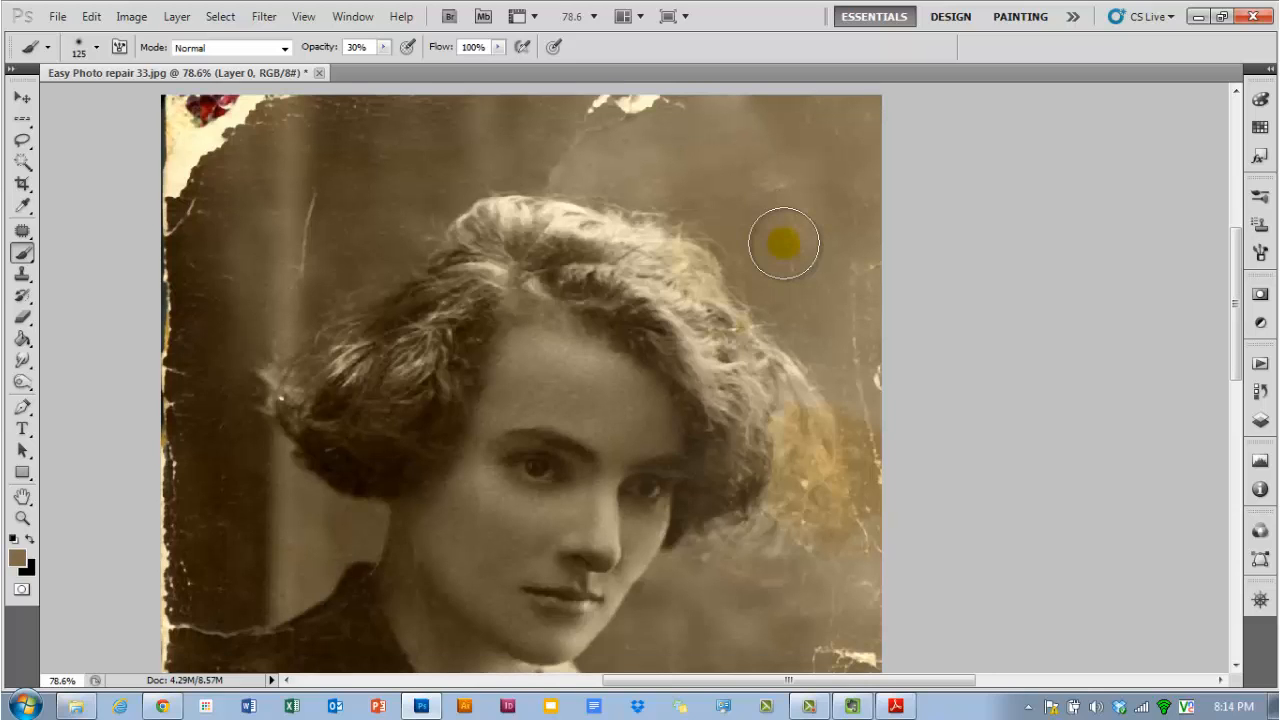
Choose the Blur tool and set its brush size to 125.
scroll(783, 243, "down", 3)
key("r")
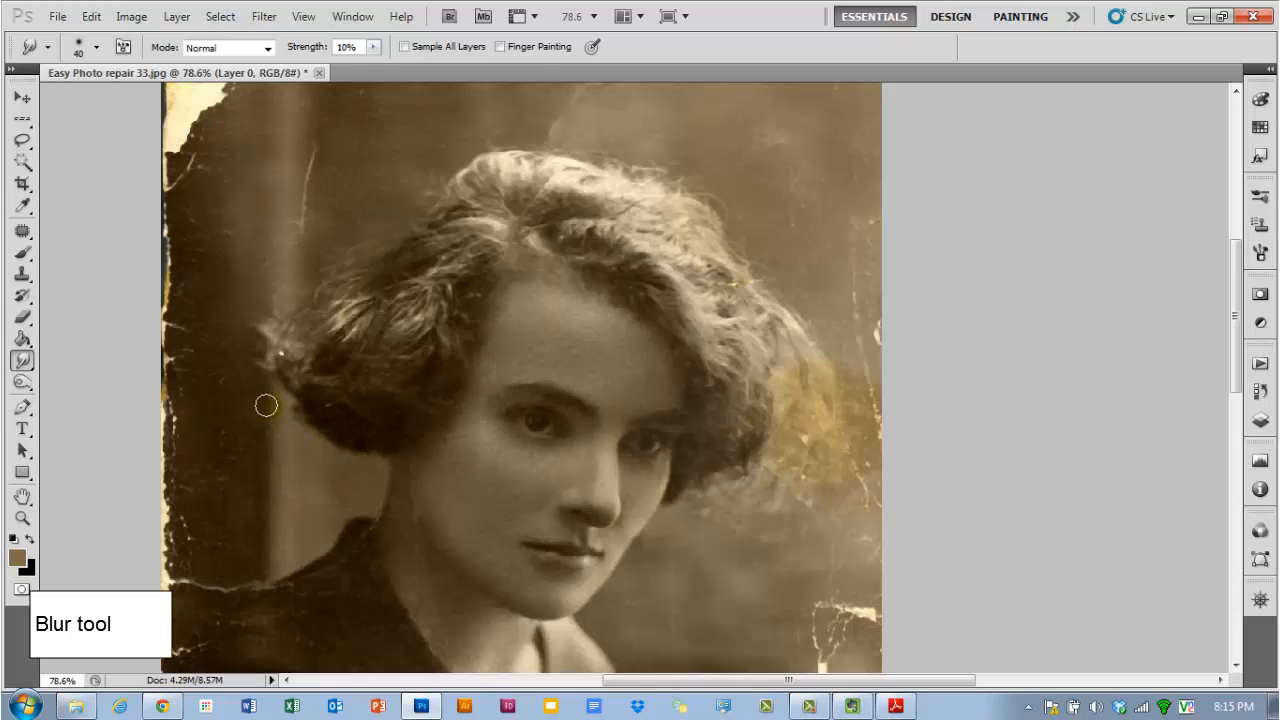
scroll(265, 405, "up", 3)
left_click_drag(22, 360, 119, 363)
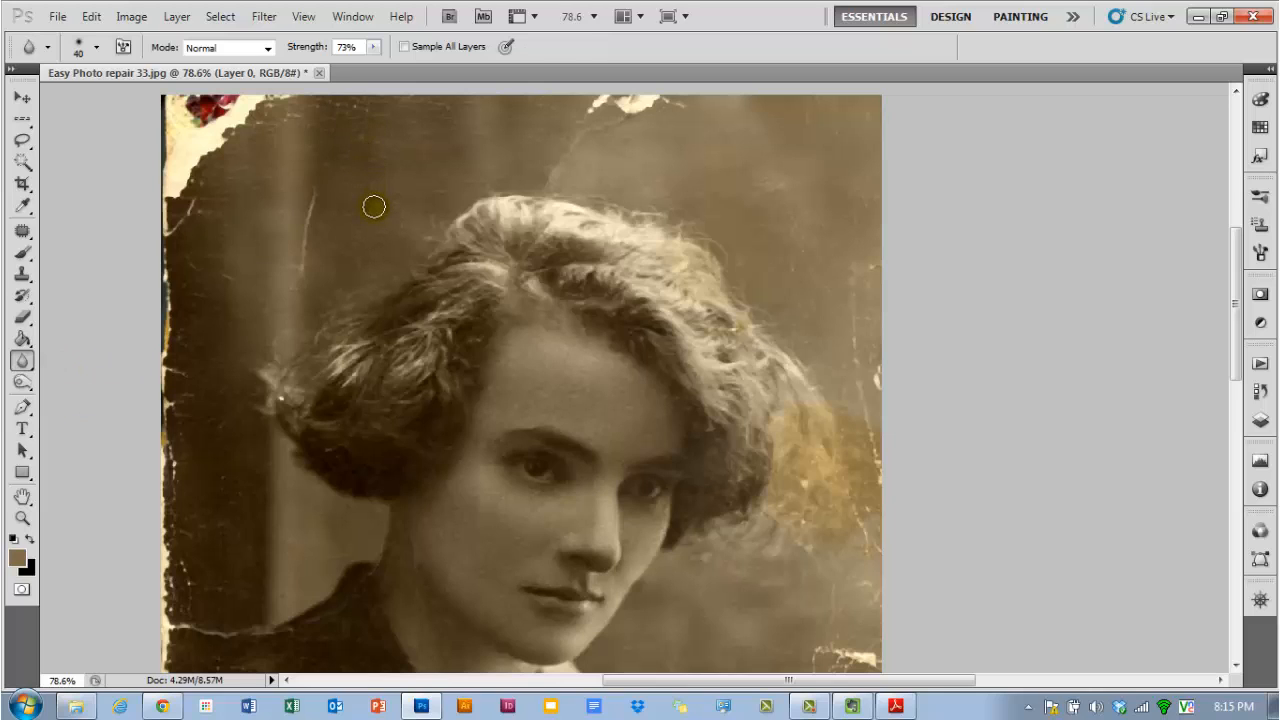
key("bracketright")
key("bracketright")
key("bracketright")
key("bracketright")
key("bracketright")
key("bracketright")
key("bracketright")
key("bracketright")
key("bracketright")
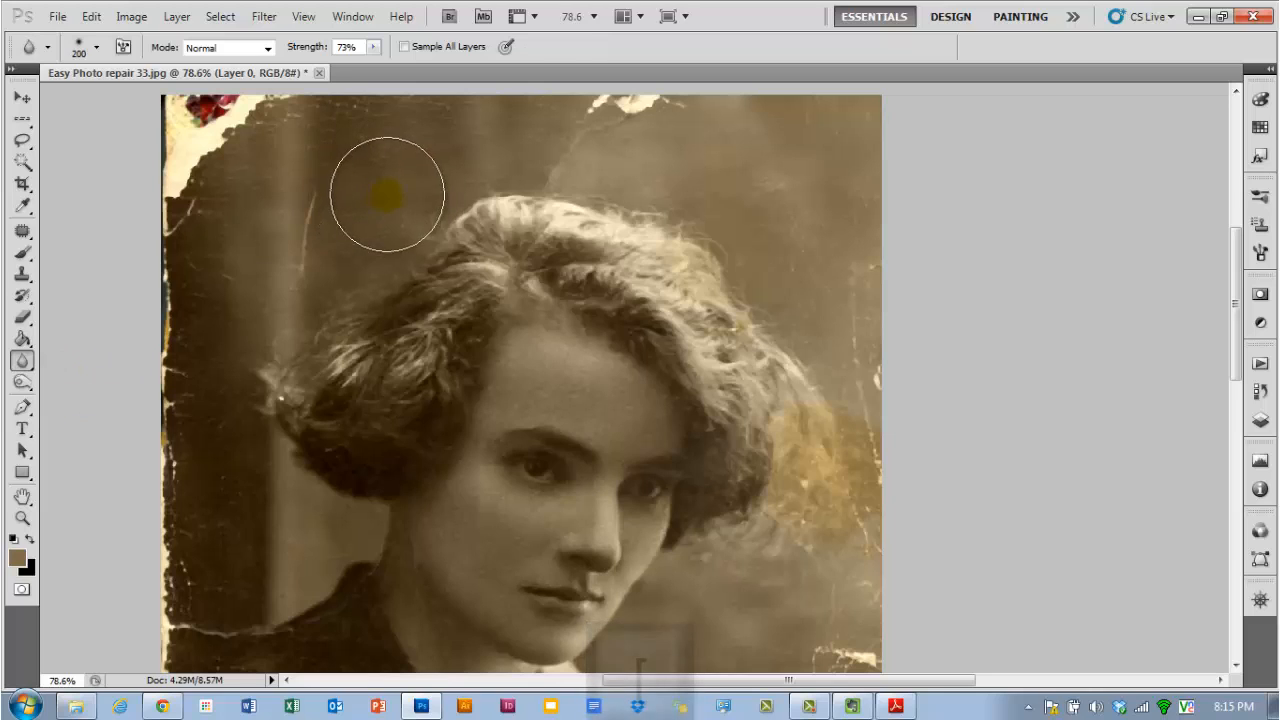
key("bracketleft")
key("bracketleft")
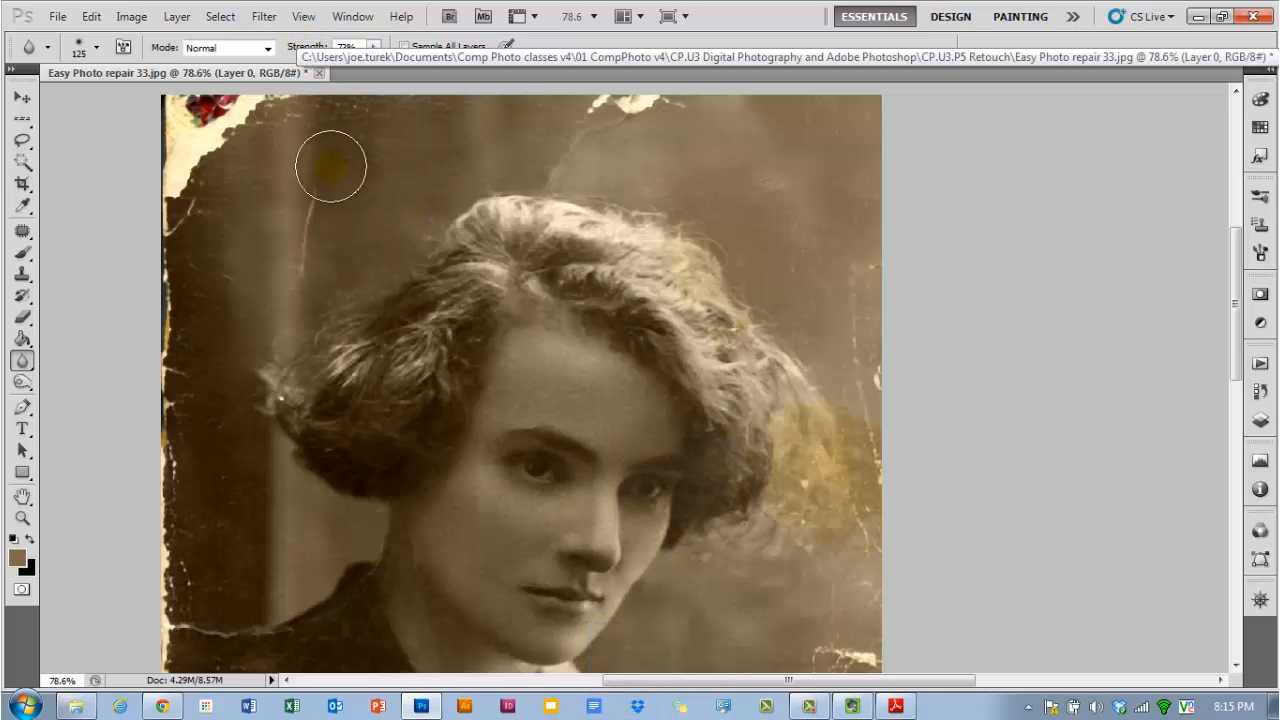
Blur the speckled background beside the hair, the dark strip along the photo's left side and the skin of the face.
mouse_move(351, 162)
left_mouse_down()
mouse_move(356, 112)
mouse_move(371, 113)
mouse_move(346, 115)
mouse_move(440, 112)
mouse_move(345, 113)
mouse_move(360, 133)
mouse_move(333, 121)
mouse_move(347, 116)
mouse_move(350, 149)
mouse_move(337, 229)
left_mouse_up()
scroll(336, 229, "down", 3)
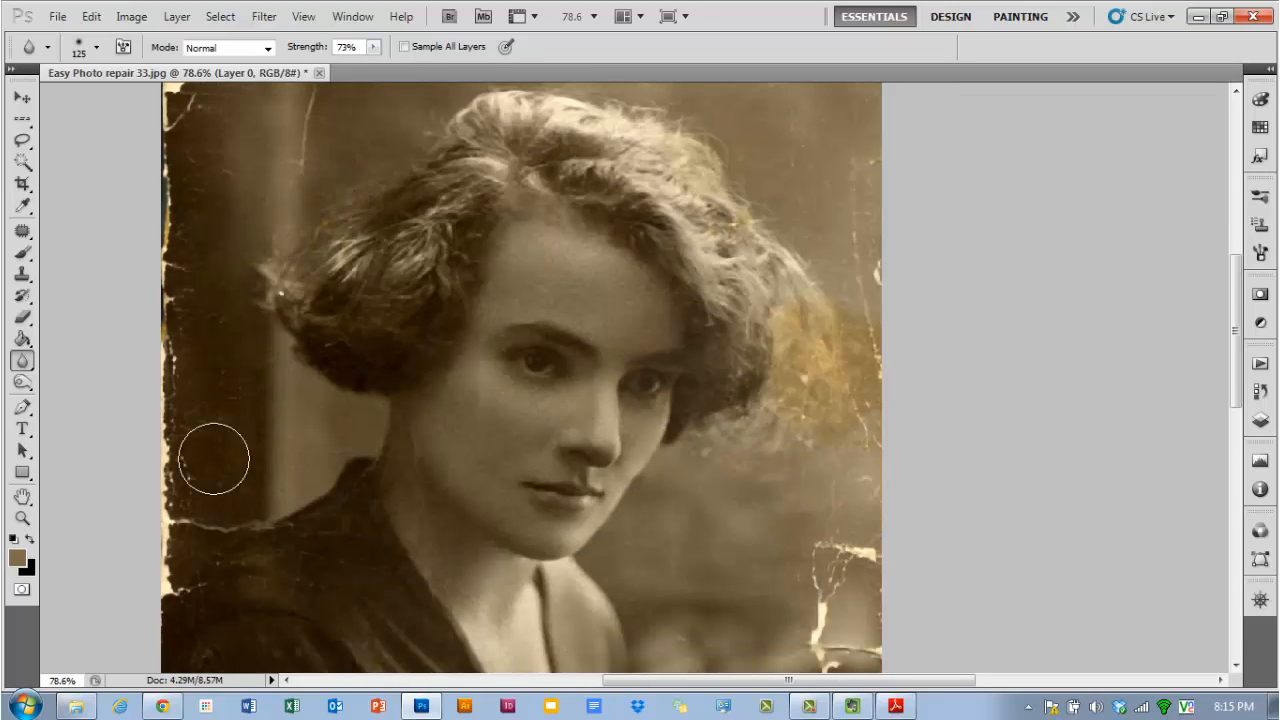
mouse_move(218, 494)
left_mouse_down()
mouse_move(218, 444)
mouse_move(223, 463)
left_mouse_up()
mouse_move(225, 349)
left_mouse_down()
mouse_move(221, 469)
mouse_move(219, 269)
mouse_move(231, 403)
mouse_move(219, 244)
left_mouse_up()
mouse_move(211, 200)
left_mouse_down()
mouse_move(239, 379)
mouse_move(279, 420)
mouse_move(475, 449)
mouse_move(546, 283)
mouse_move(535, 293)
mouse_move(599, 296)
mouse_move(625, 315)
mouse_move(530, 273)
mouse_move(484, 401)
mouse_move(485, 415)
mouse_move(524, 407)
mouse_move(467, 432)
mouse_move(484, 454)
mouse_move(455, 460)
mouse_move(515, 425)
mouse_move(503, 414)
mouse_move(556, 364)
mouse_move(670, 406)
mouse_move(668, 459)
mouse_move(746, 494)
mouse_move(499, 366)
mouse_move(708, 457)
mouse_move(511, 367)
mouse_move(657, 402)
mouse_move(524, 467)
mouse_move(626, 430)
mouse_move(616, 464)
mouse_move(436, 439)
left_mouse_up()
scroll(666, 457, "down", 1)
scroll(436, 439, "up", 1)
left_click_drag(530, 205, 530, 205)
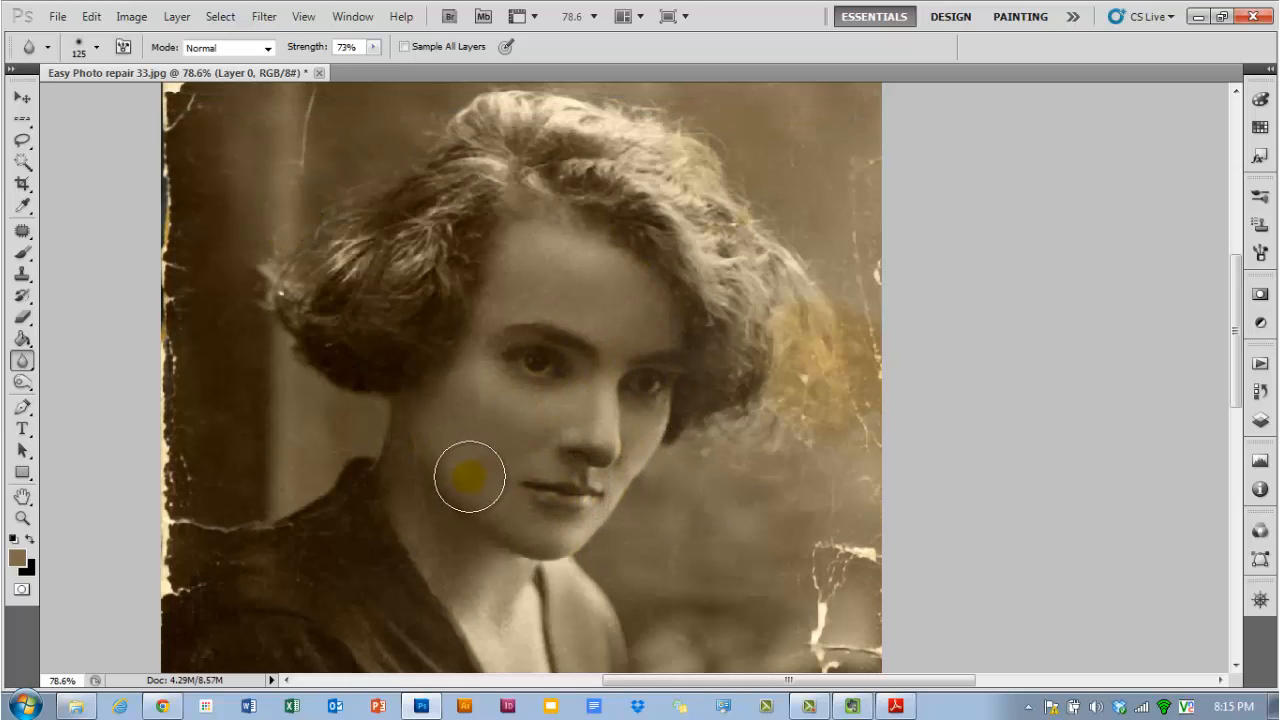
scroll(429, 449, "up", 1)
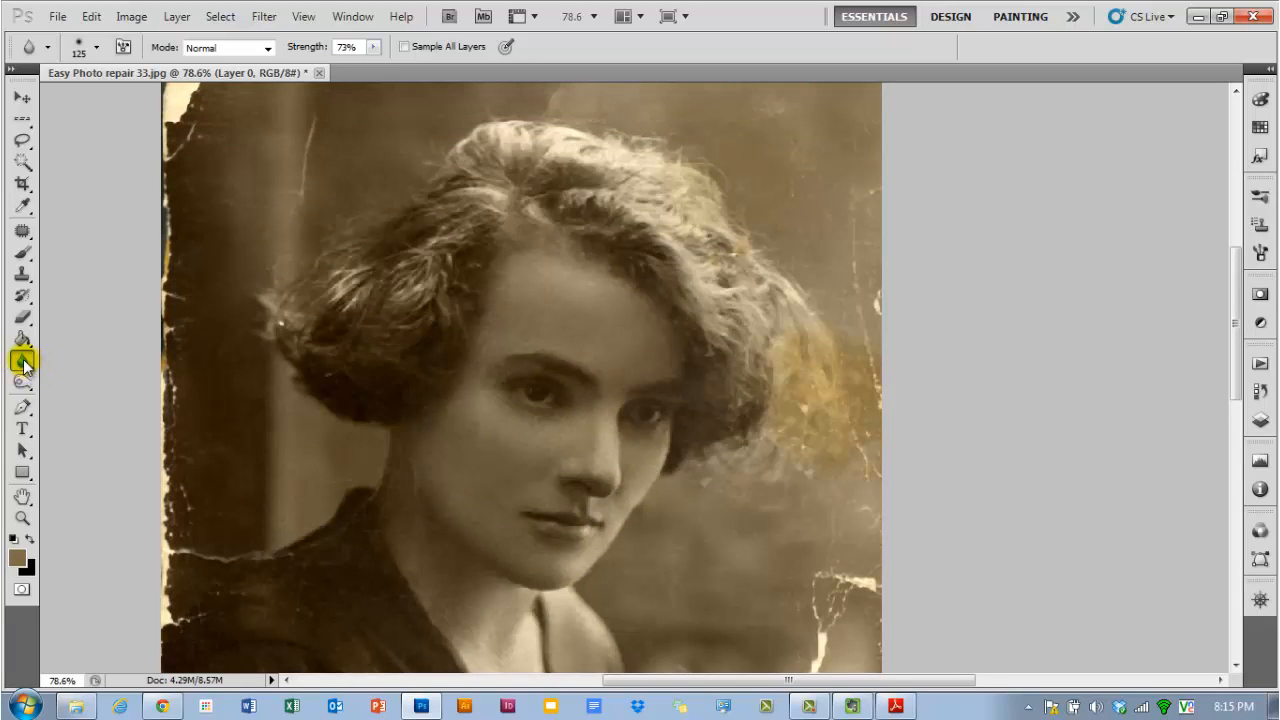
Choose the Sharpen tool, set its brush size to 150 and sharpen the hair on the left side of the face.
left_click(24, 364)
left_click(91, 390)
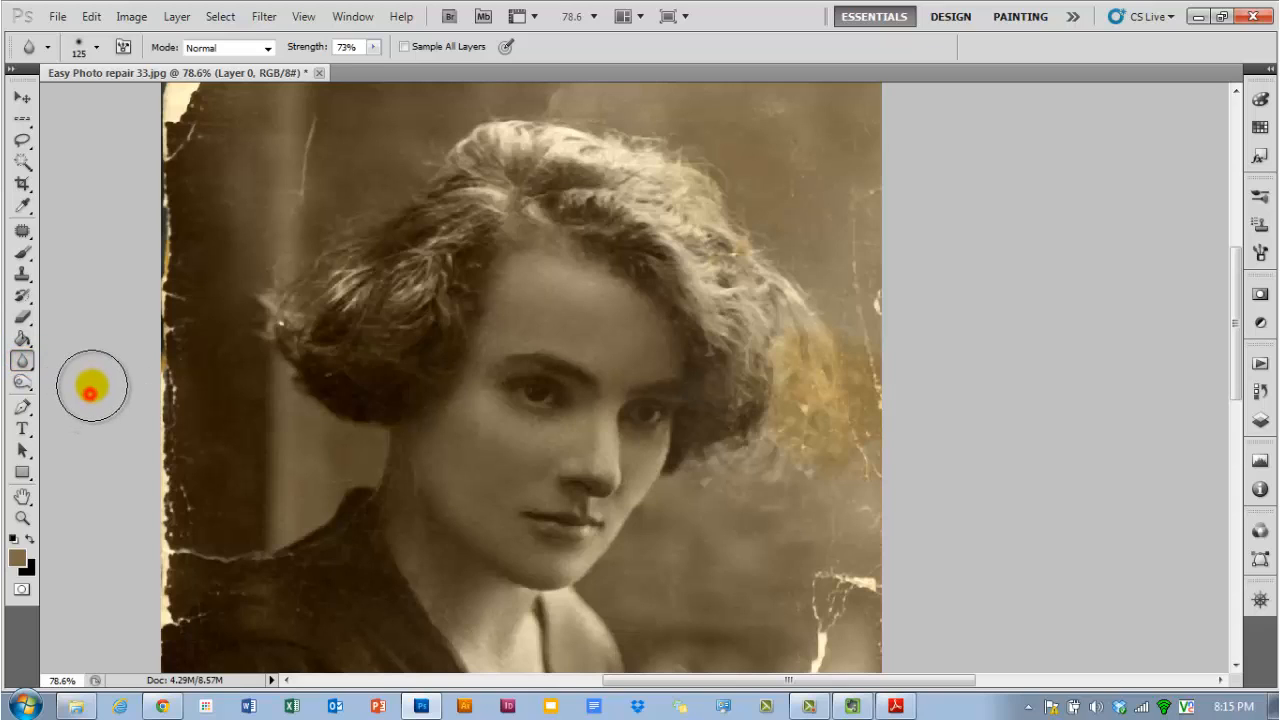
left_click(28, 367)
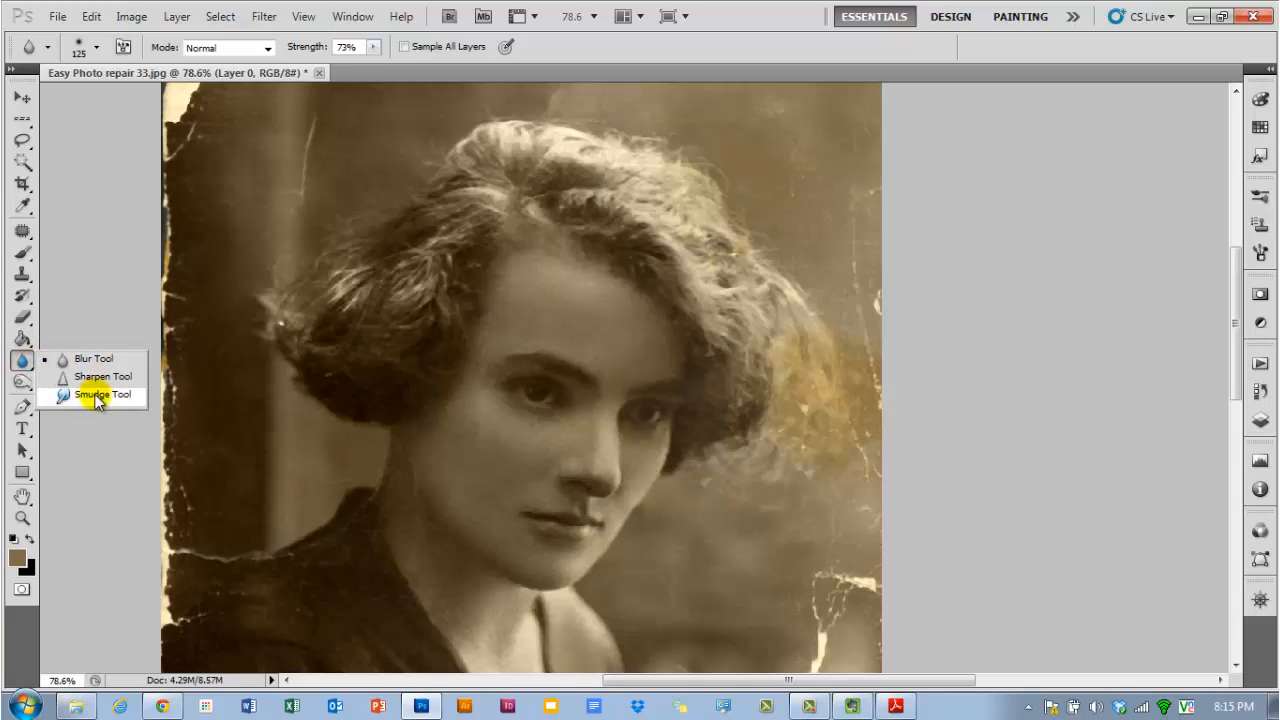
left_click(92, 378)
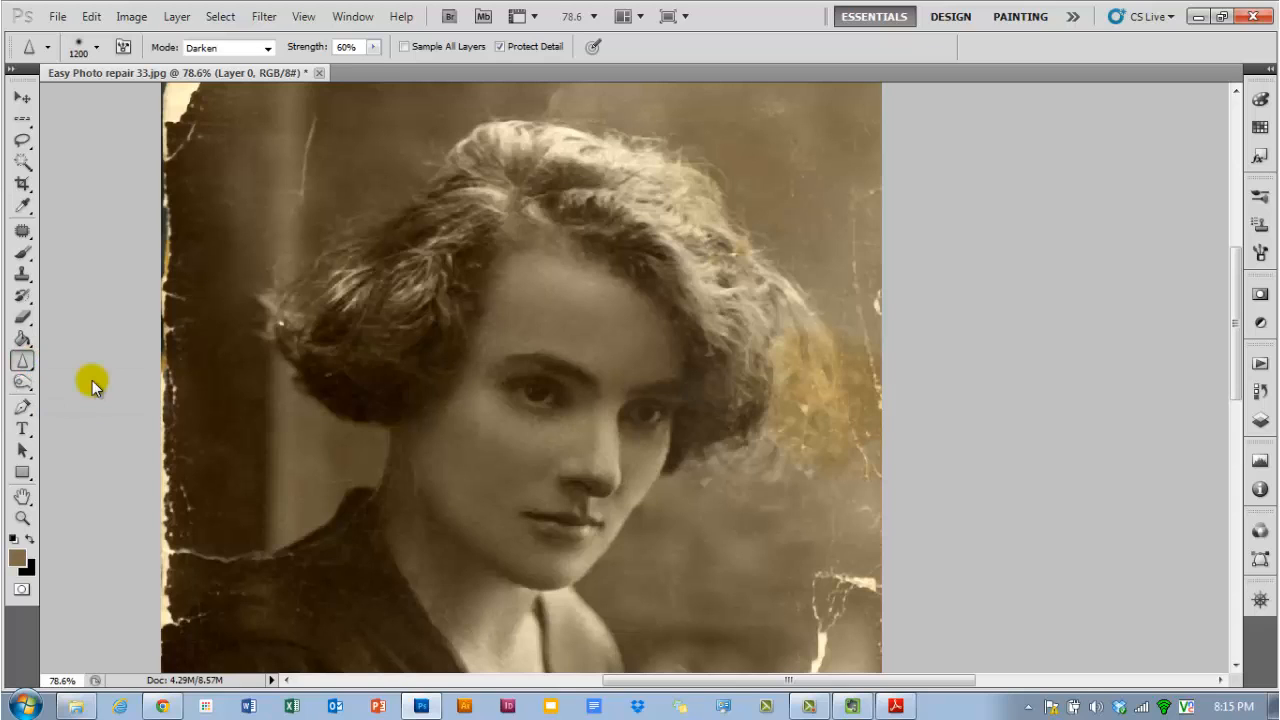
key("bracketleft")
key("bracketleft")
key("bracketleft")
key("bracketleft")
key("bracketleft")
key("bracketleft")
key("bracketleft")
key("bracketleft")
key("bracketleft")
key("bracketleft")
key("bracketleft")
key("bracketleft")
key("bracketleft")
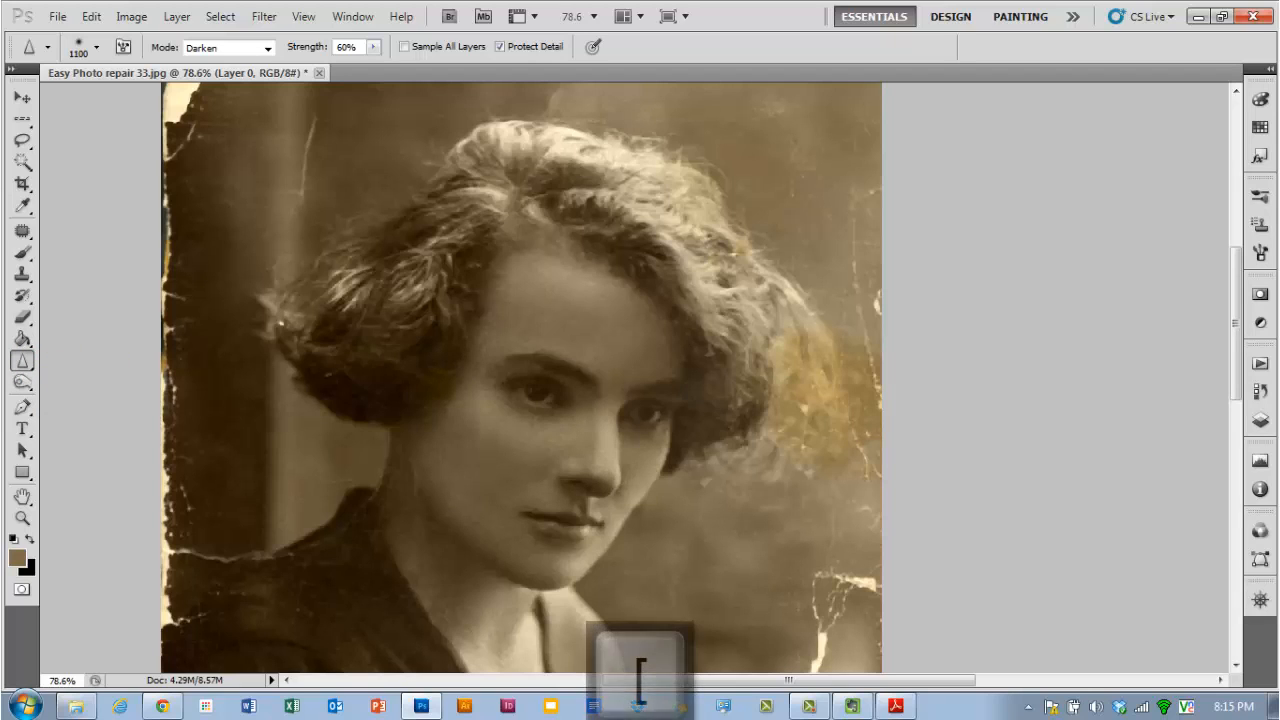
left_click_drag(346, 317, 409, 277)
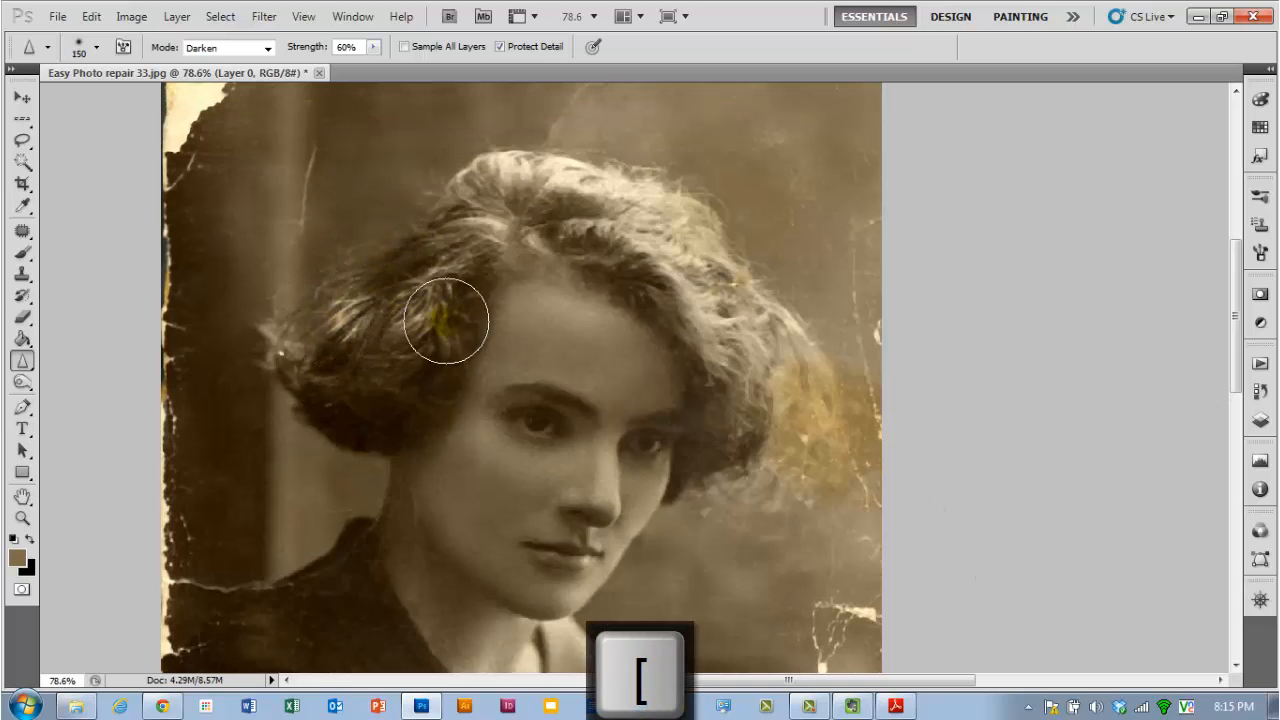
mouse_move(448, 315)
left_mouse_down()
mouse_move(376, 335)
mouse_move(450, 291)
mouse_move(346, 350)
mouse_move(451, 289)
mouse_move(412, 391)
mouse_move(428, 386)
mouse_move(453, 309)
left_mouse_up()
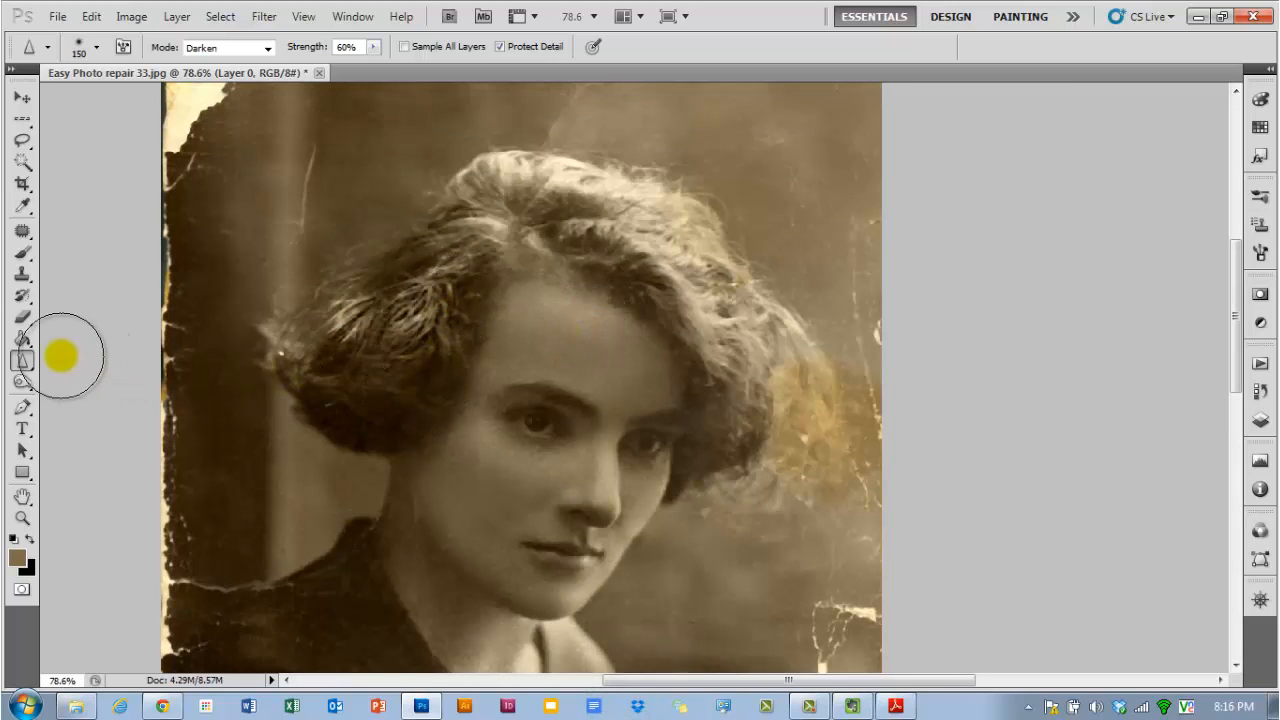
Try smearing the light skin at the neckline across the dark background with the Smudge tool at 100% strength, and undo the smear.
left_click_drag(26, 366, 72, 396)
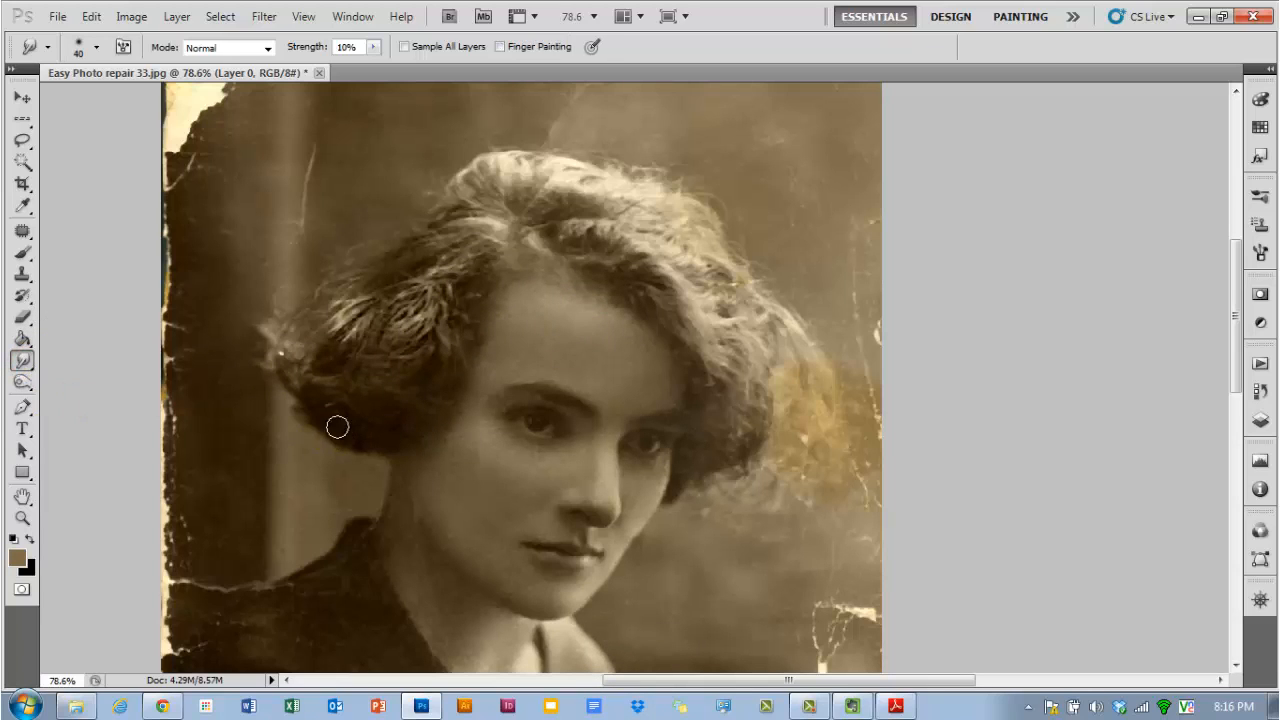
scroll(340, 432, "down", 6)
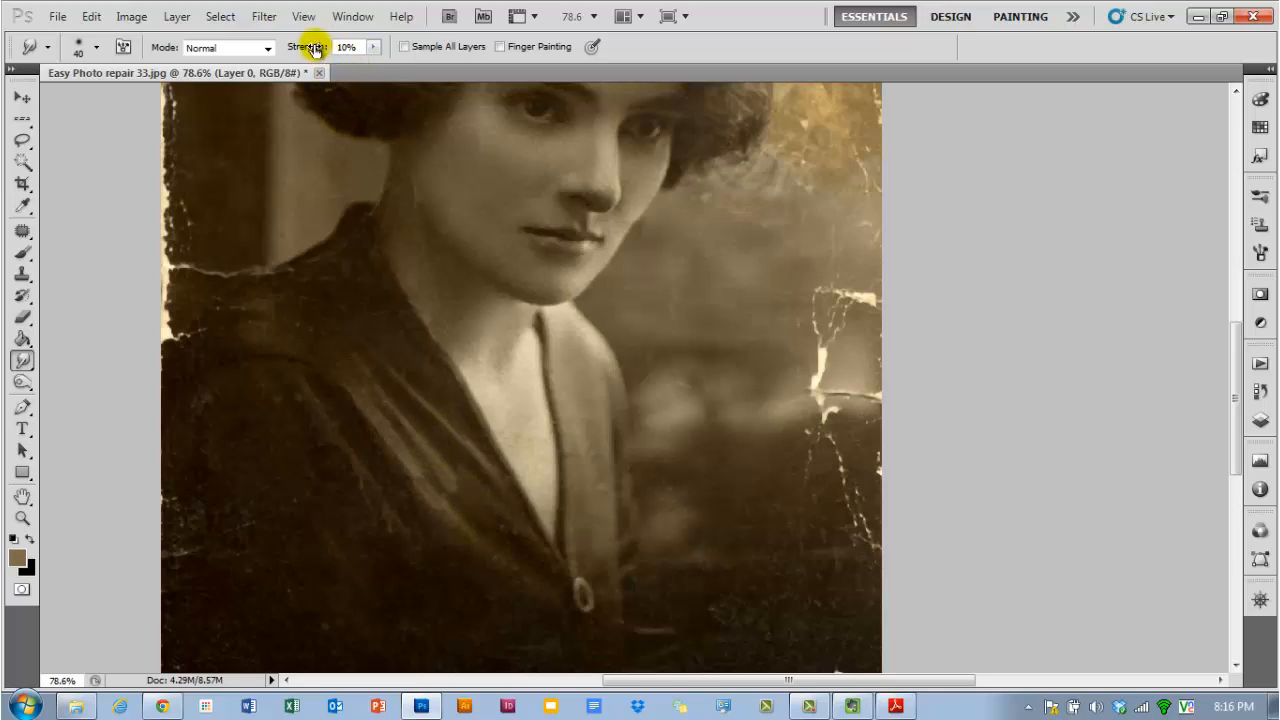
left_click_drag(297, 50, 455, 48)
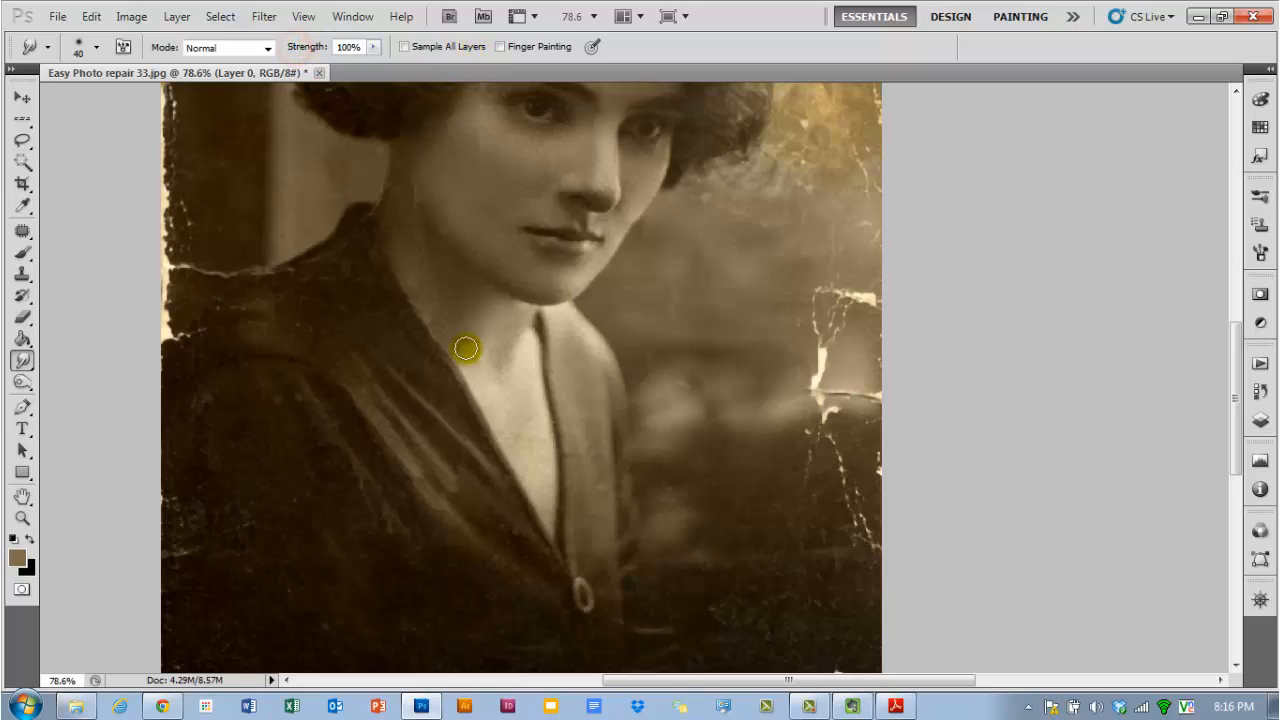
scroll(527, 556, "down", 3)
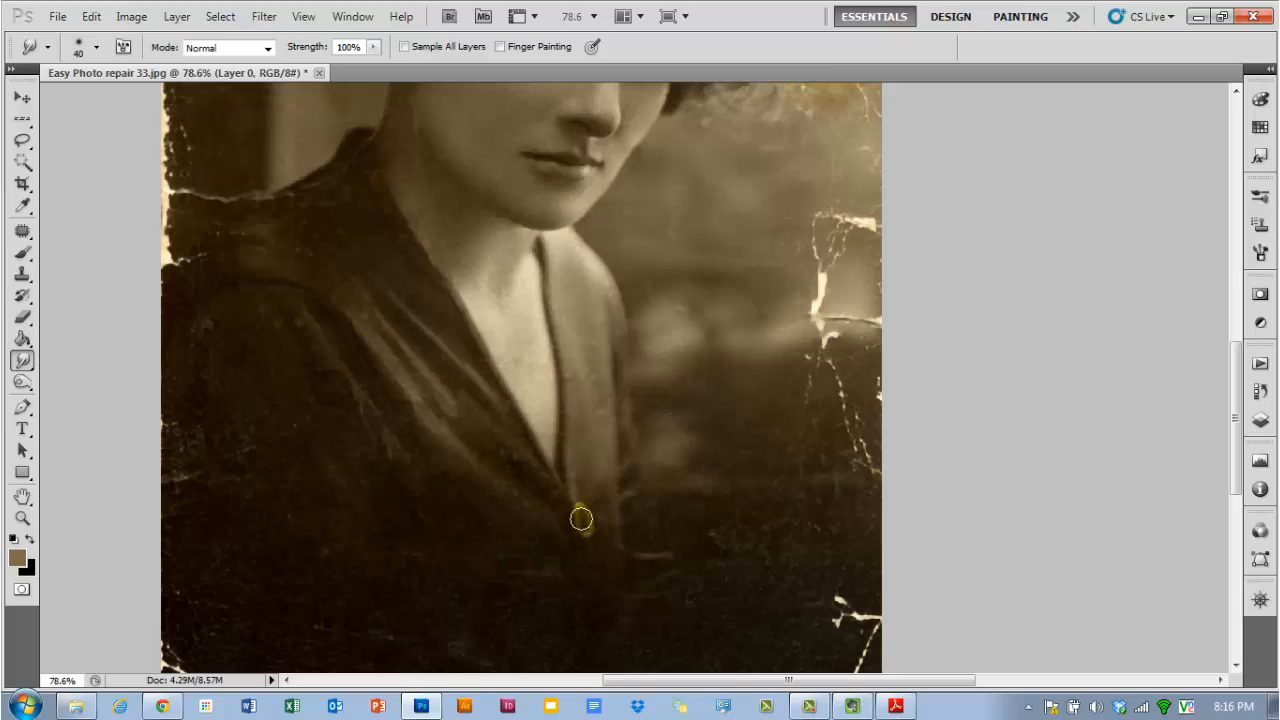
mouse_move(545, 426)
left_mouse_down()
mouse_move(648, 436)
mouse_move(664, 510)
mouse_move(731, 535)
mouse_move(724, 468)
mouse_move(762, 412)
mouse_move(817, 510)
left_mouse_up()
left_click_drag(543, 416, 636, 437)
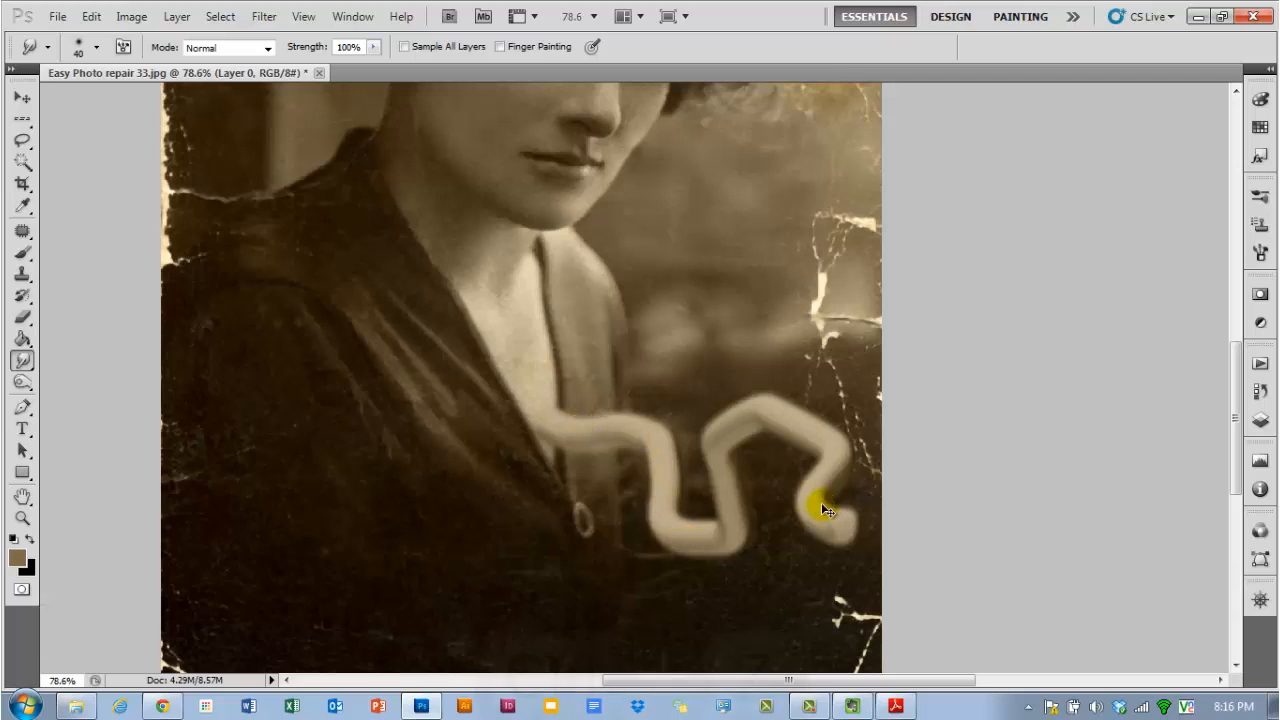
key("ctrl+z")
scroll(287, 517, "down", 2)
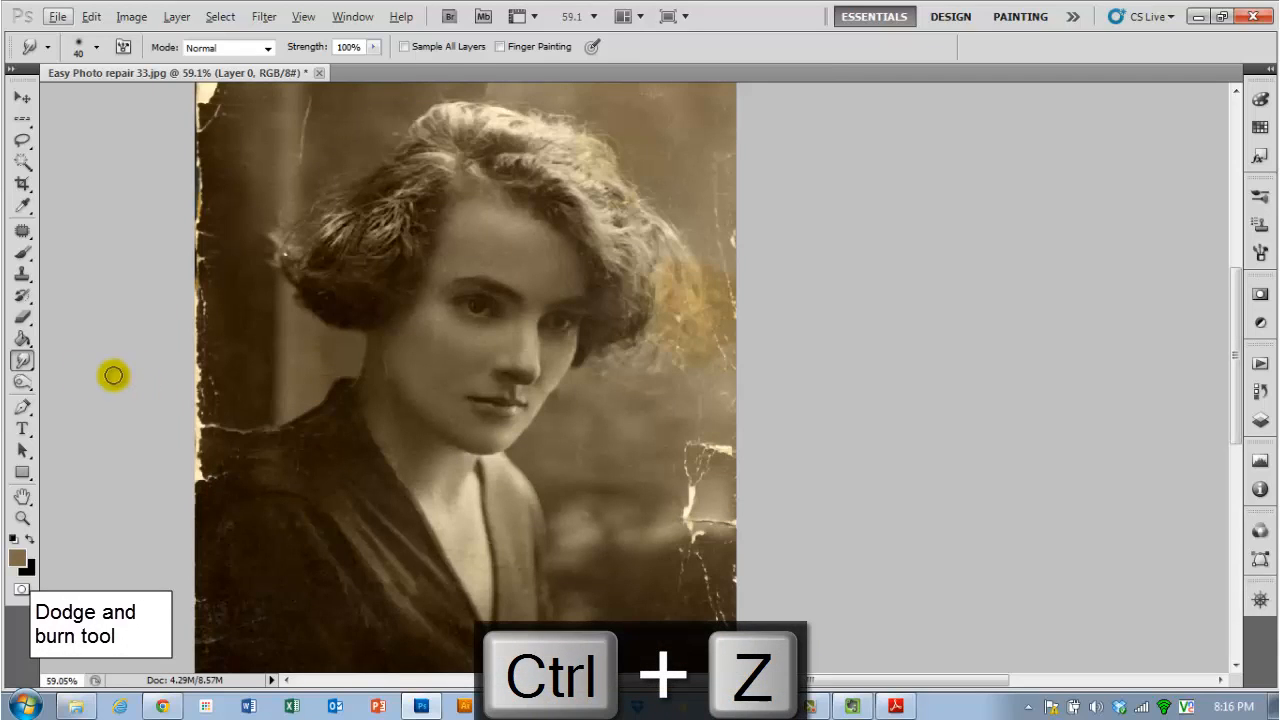
Choose the Burn tool, set its range to Shadows and exposure to 64%, and darken the shadows in the coat and around the hair.
left_click(21, 385)
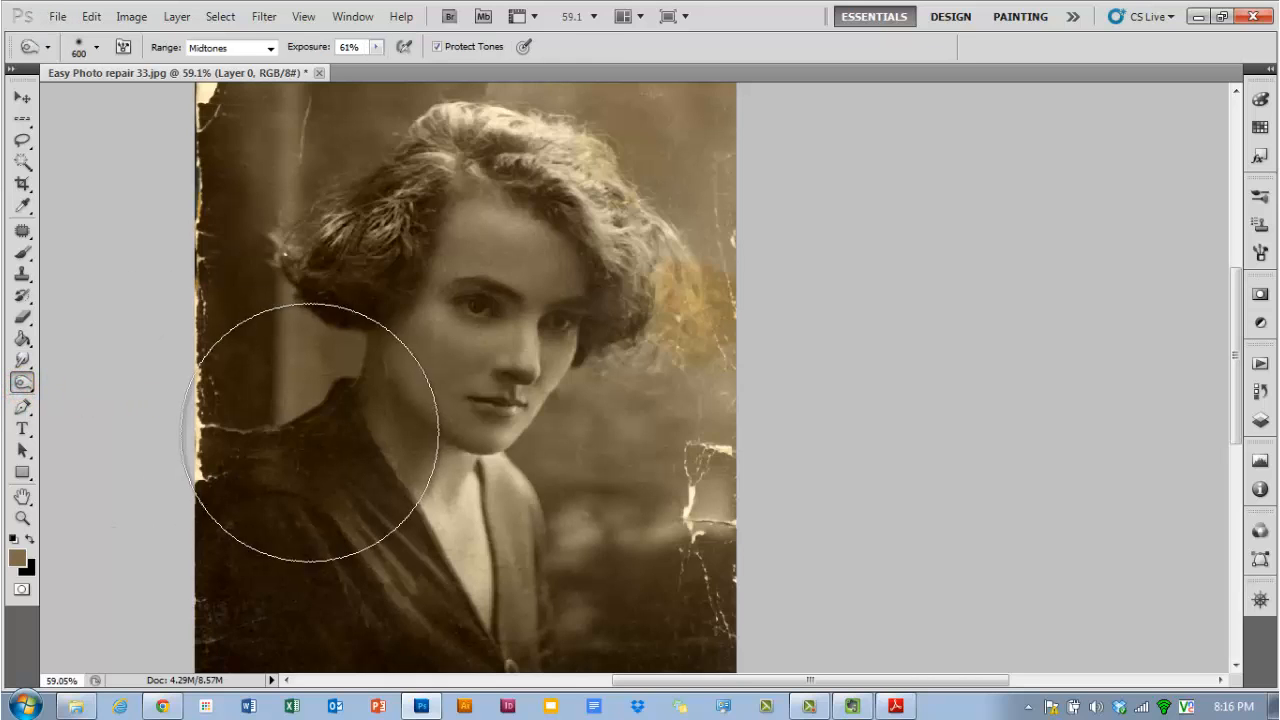
scroll(328, 394, "down", 5)
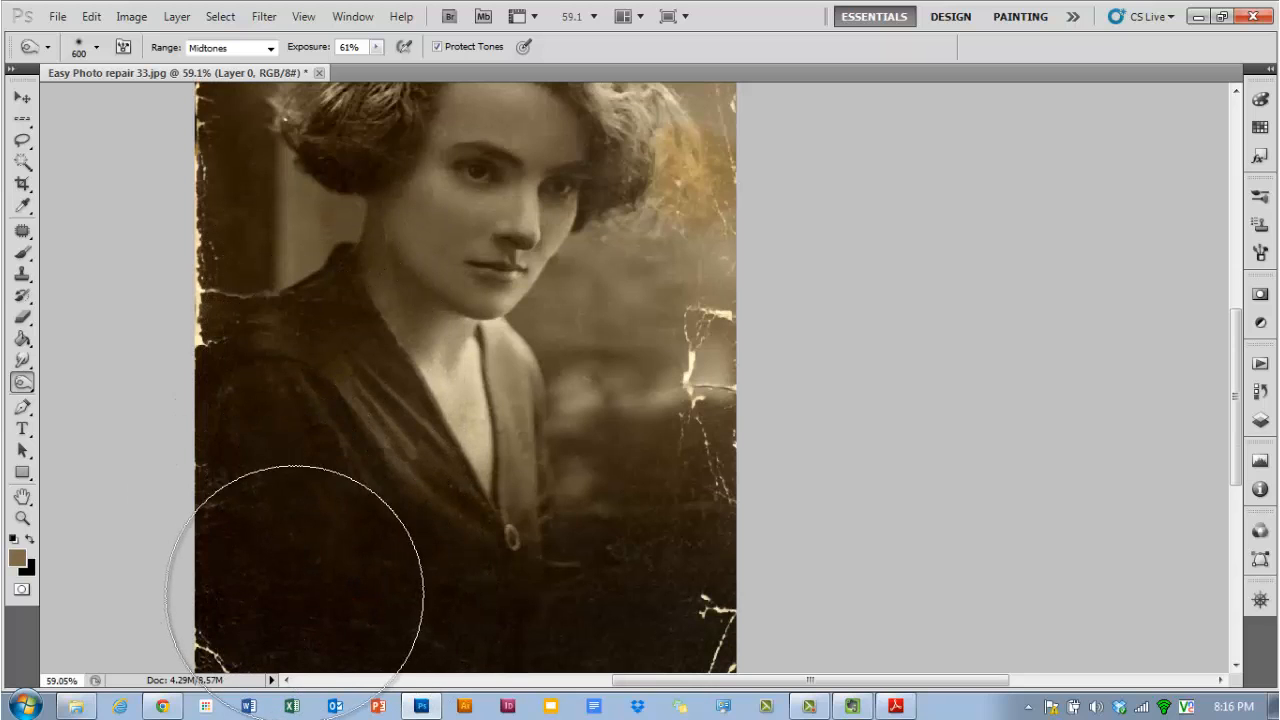
left_click(271, 48)
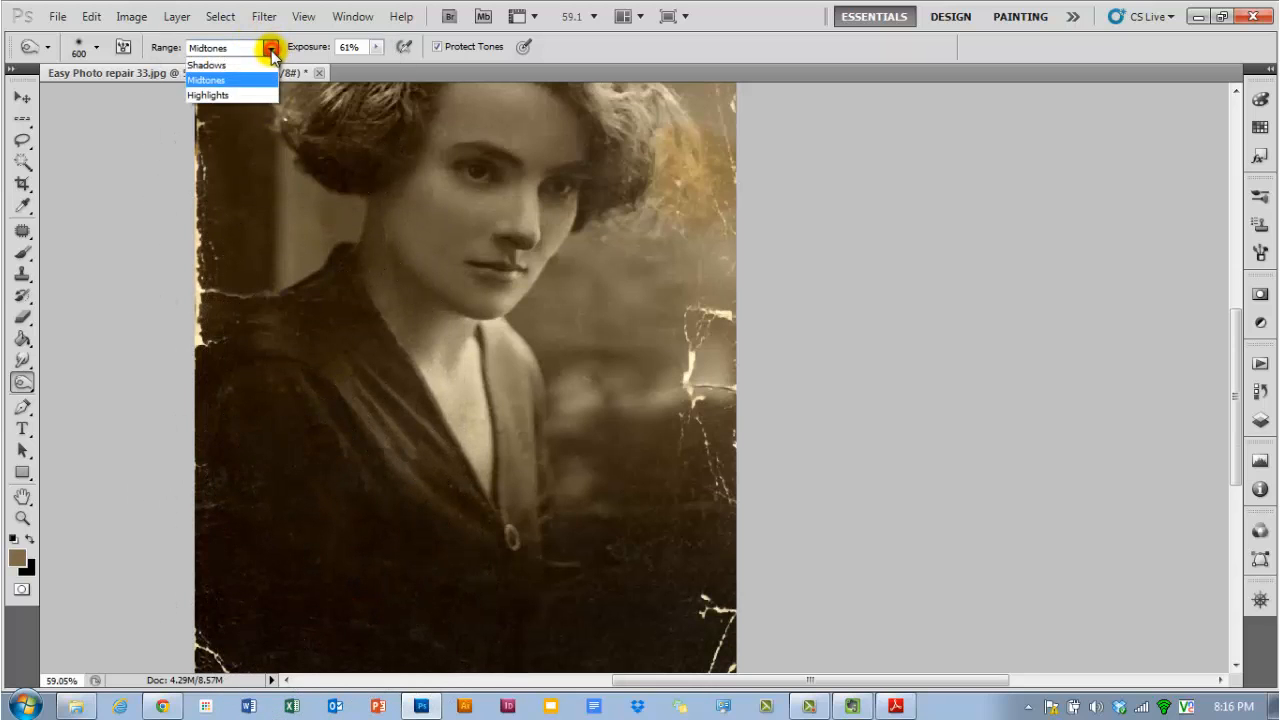
left_click(207, 65)
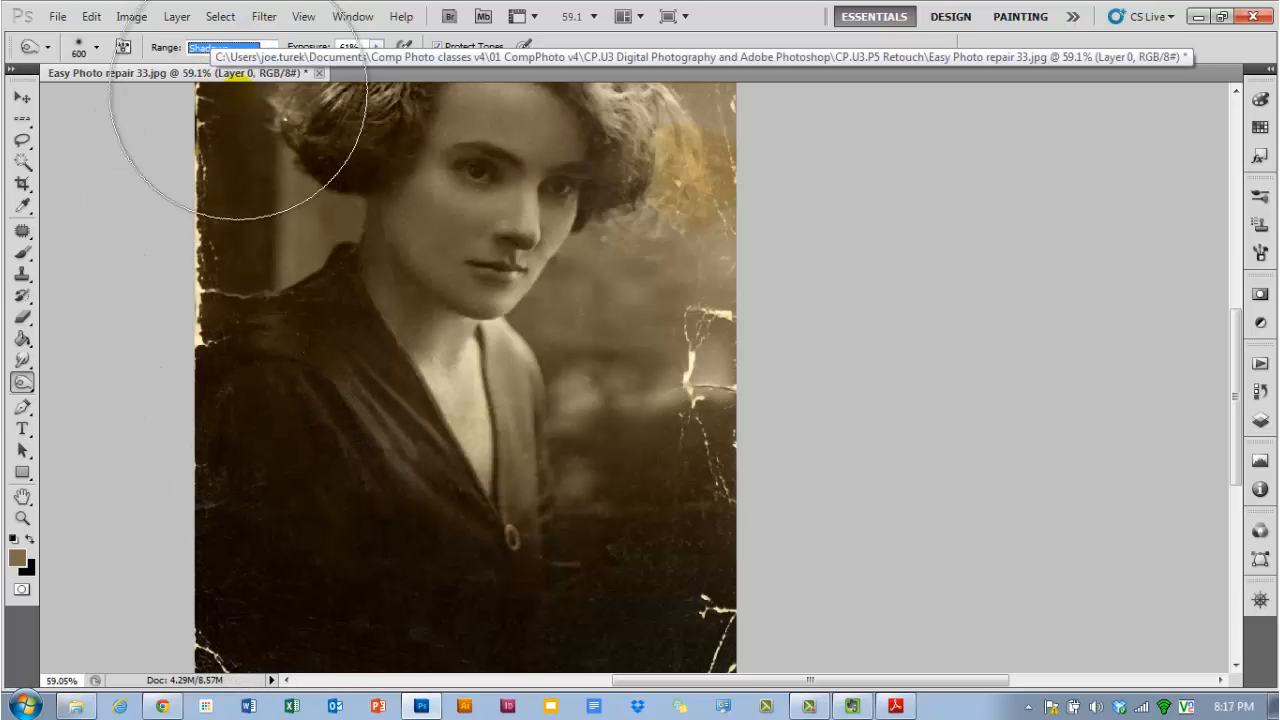
left_click_drag(302, 52, 303, 52)
left_click(285, 571)
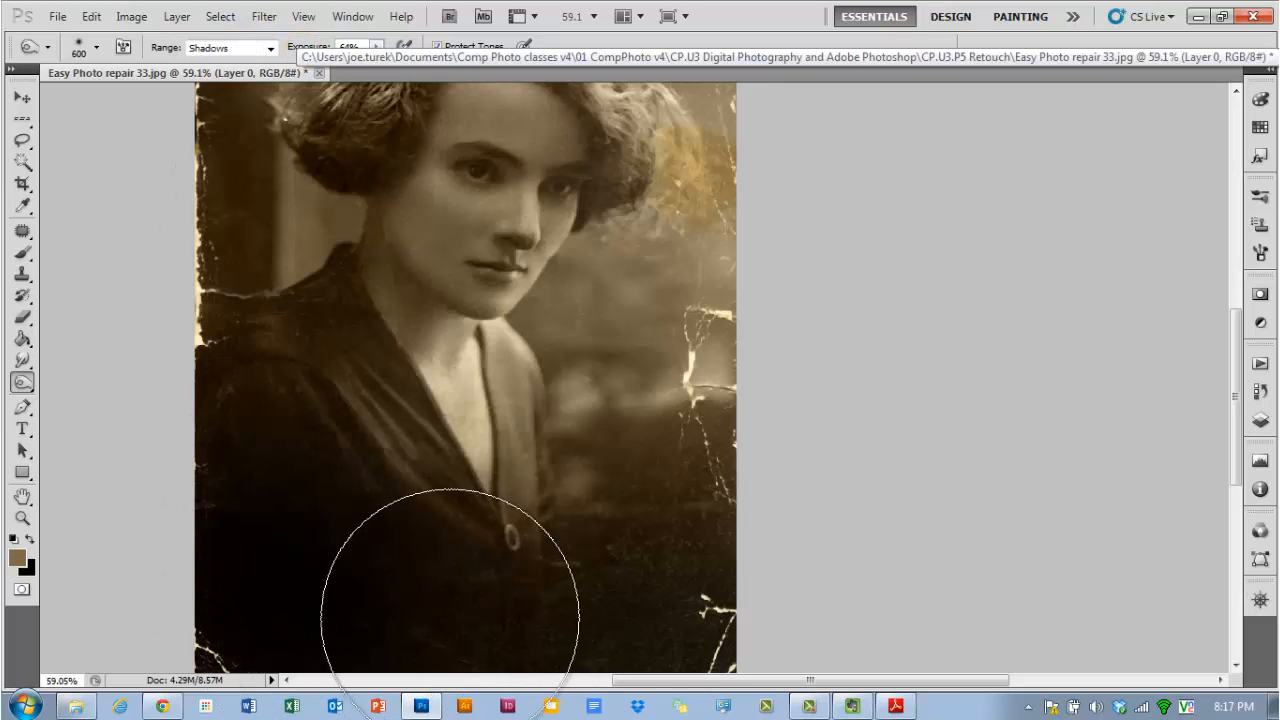
scroll(457, 571, "up", 4)
left_click(448, 178)
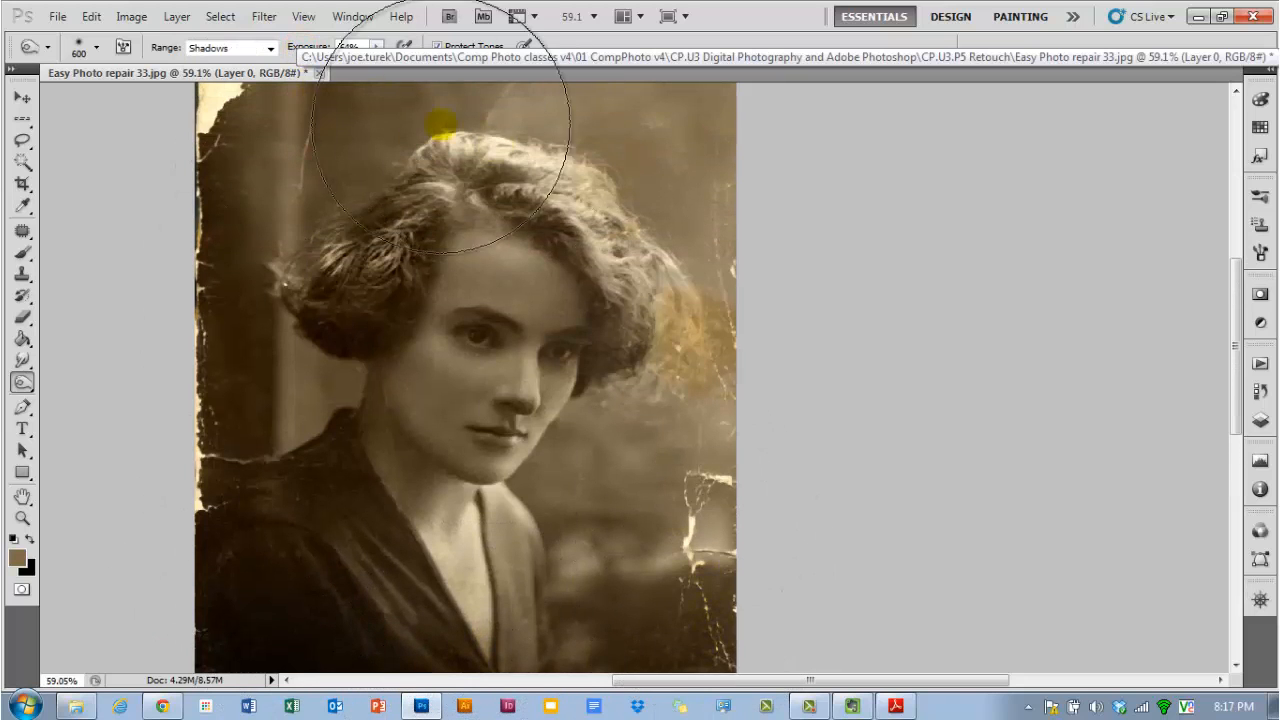
Set the Burn range to Highlights and exposure to 43%, and darken the highlights of the hair and background on the photo's right side.
left_click(270, 47)
left_click(240, 94)
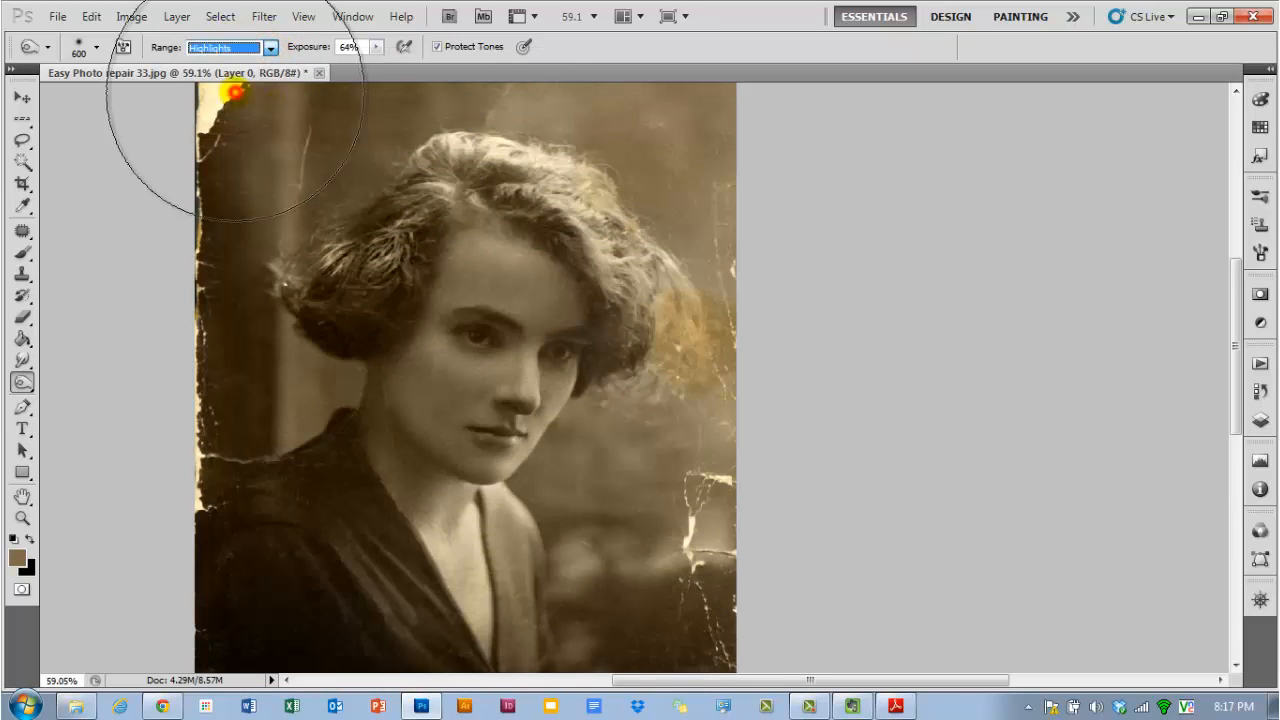
left_click_drag(305, 51, 300, 55)
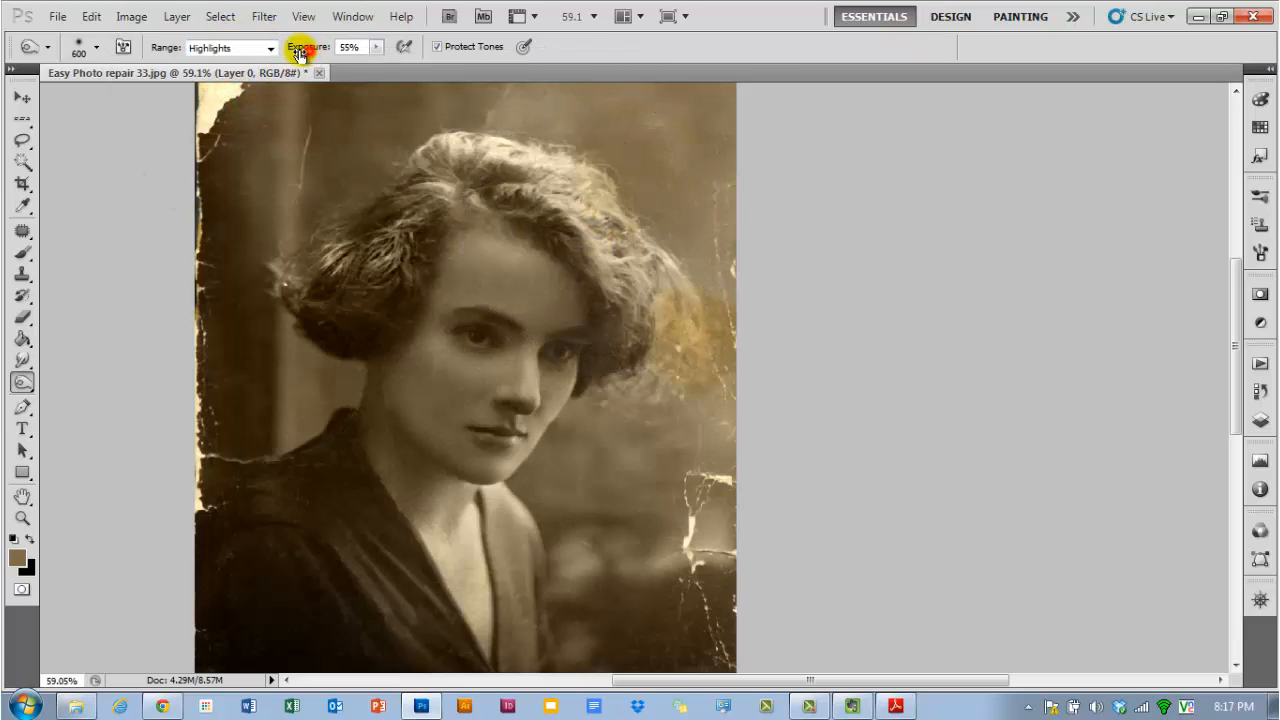
mouse_move(600, 140)
left_mouse_down()
mouse_move(586, 168)
mouse_move(529, 149)
mouse_move(667, 405)
left_mouse_up()
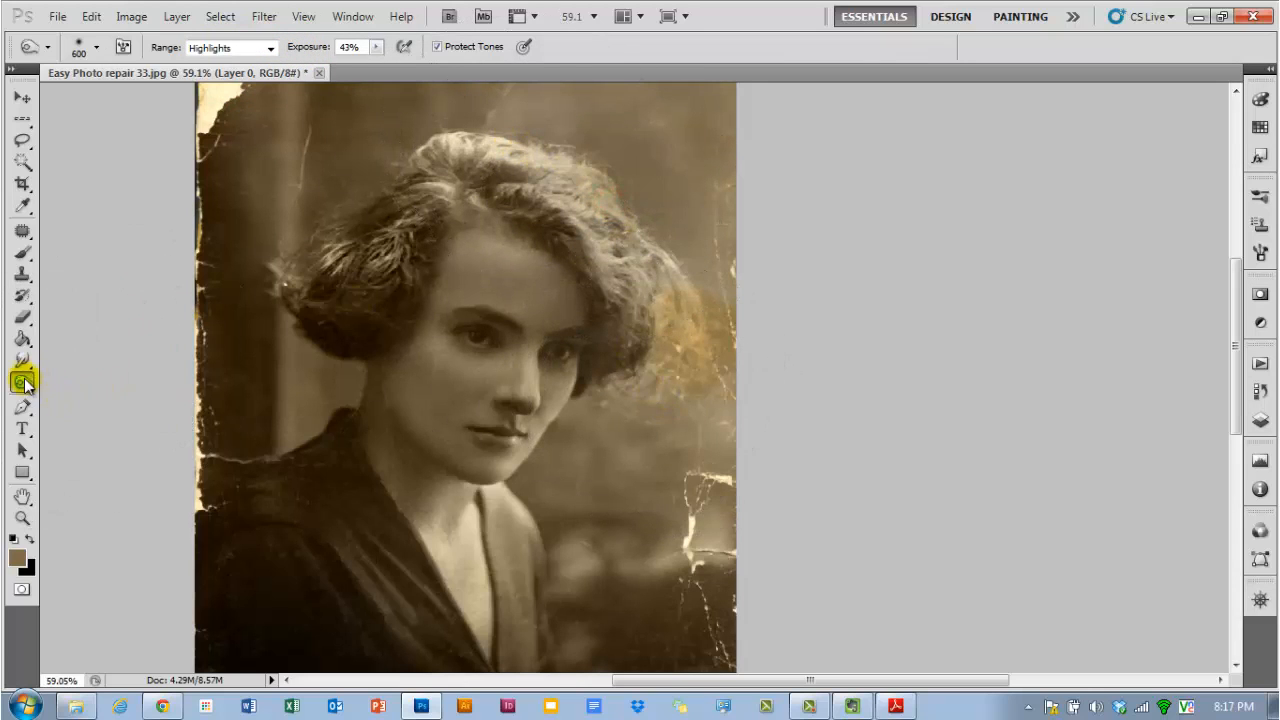
Choose the Dodge tool, set its range to Midtones and lighten the area around the neck, collar and face.
left_click_drag(23, 383, 63, 376)
scroll(425, 428, "down", 2)
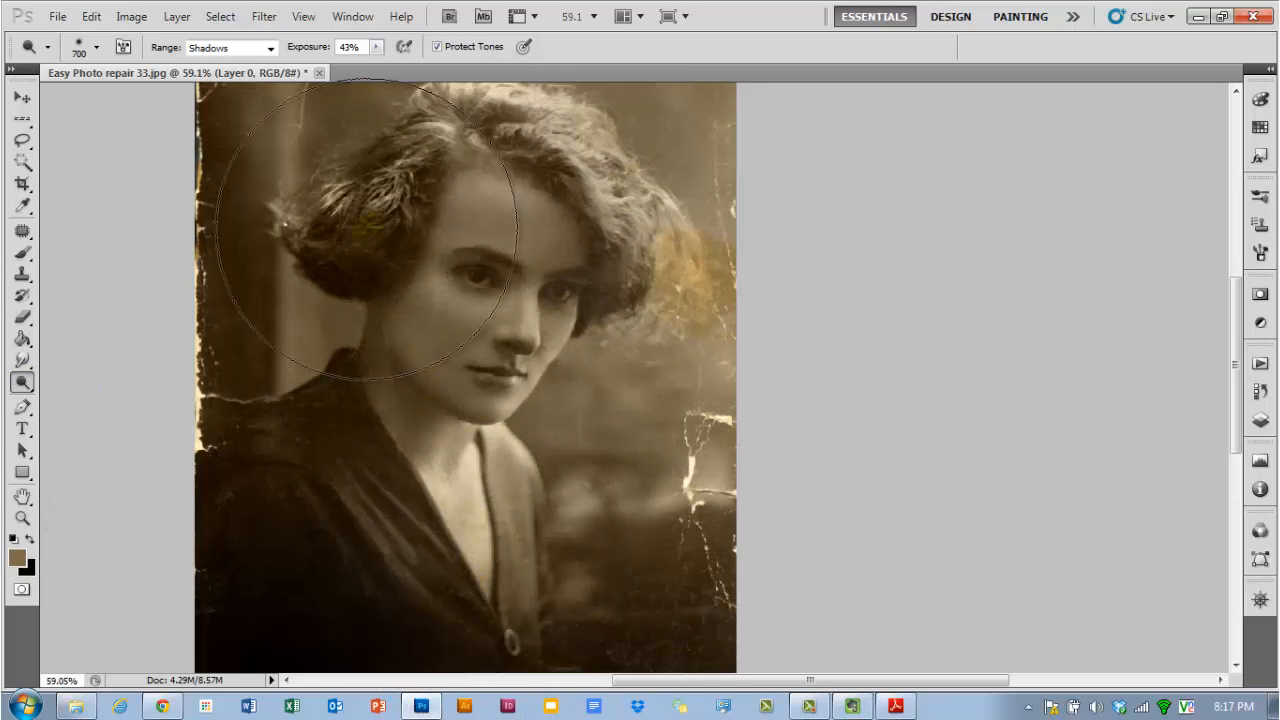
left_click(268, 48)
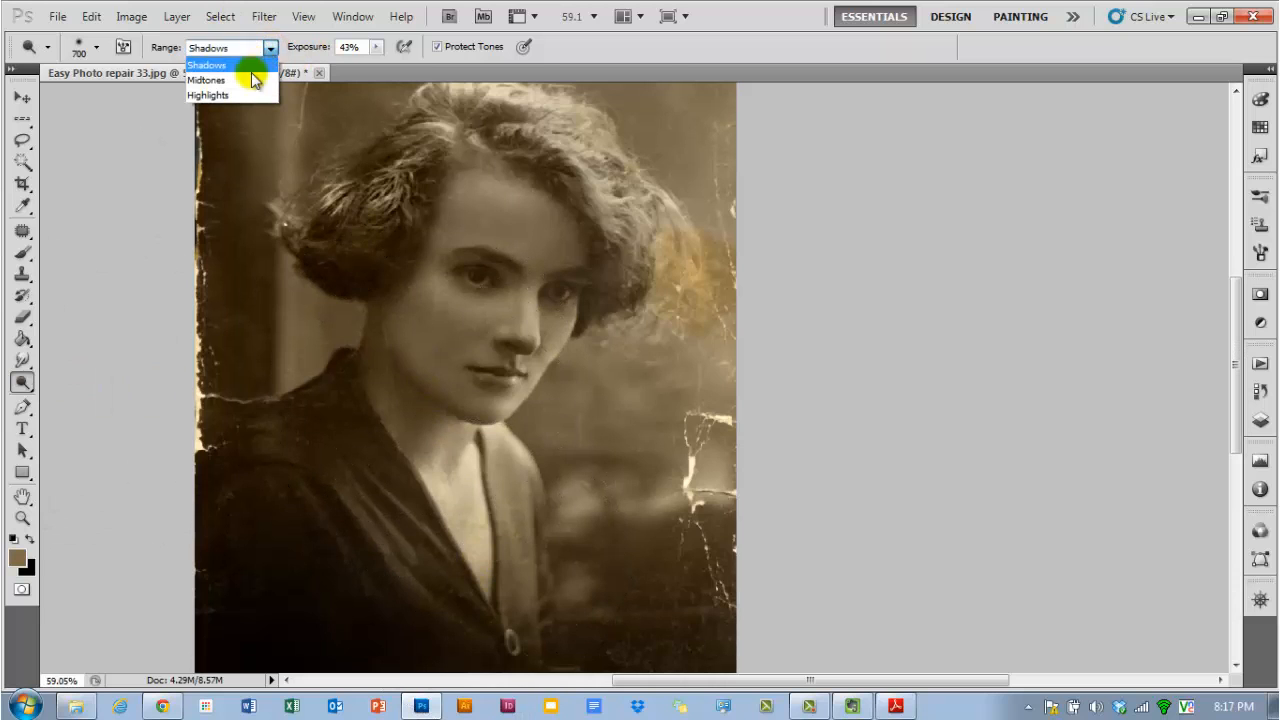
left_click(243, 87)
mouse_move(372, 422)
left_mouse_down()
mouse_move(371, 528)
mouse_move(314, 471)
mouse_move(337, 543)
mouse_move(500, 590)
mouse_move(497, 546)
mouse_move(403, 291)
mouse_move(489, 467)
left_mouse_up()
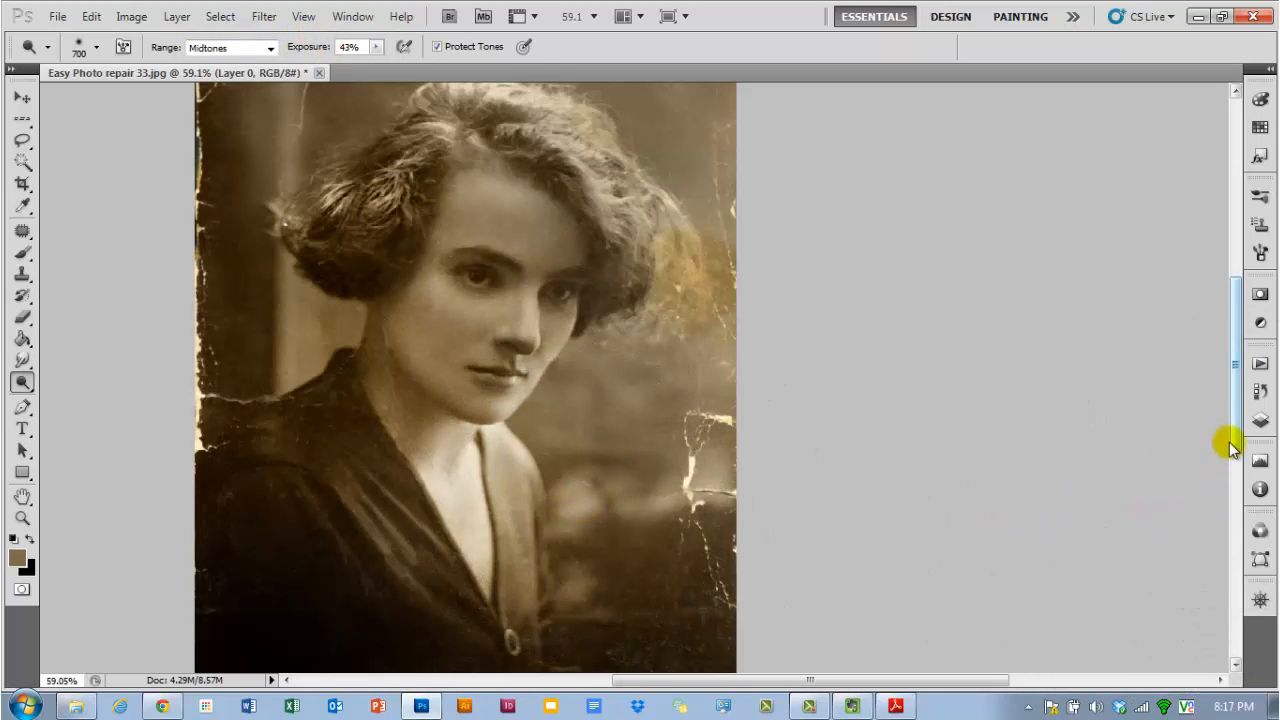
Create a new layer above Layer 0 in Overlay mode, filled with the Overlay-neutral 50% gray.
left_click(1261, 424)
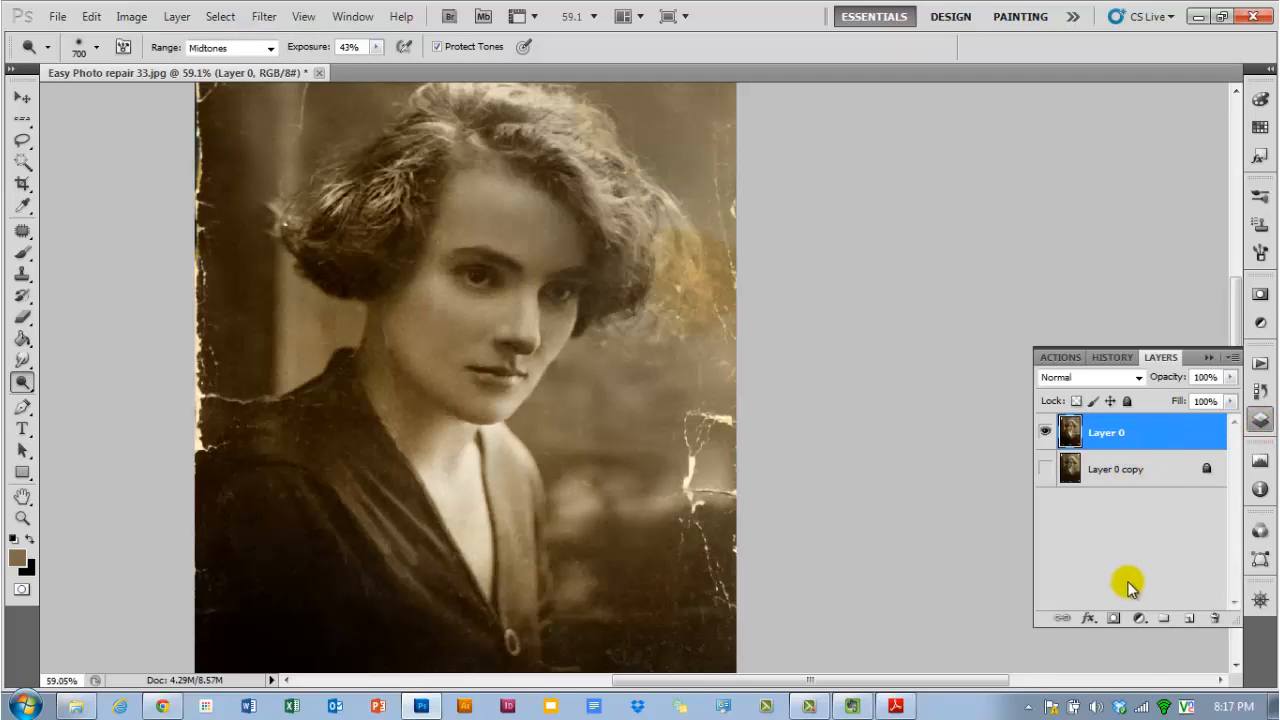
left_click(1190, 622, "alt")
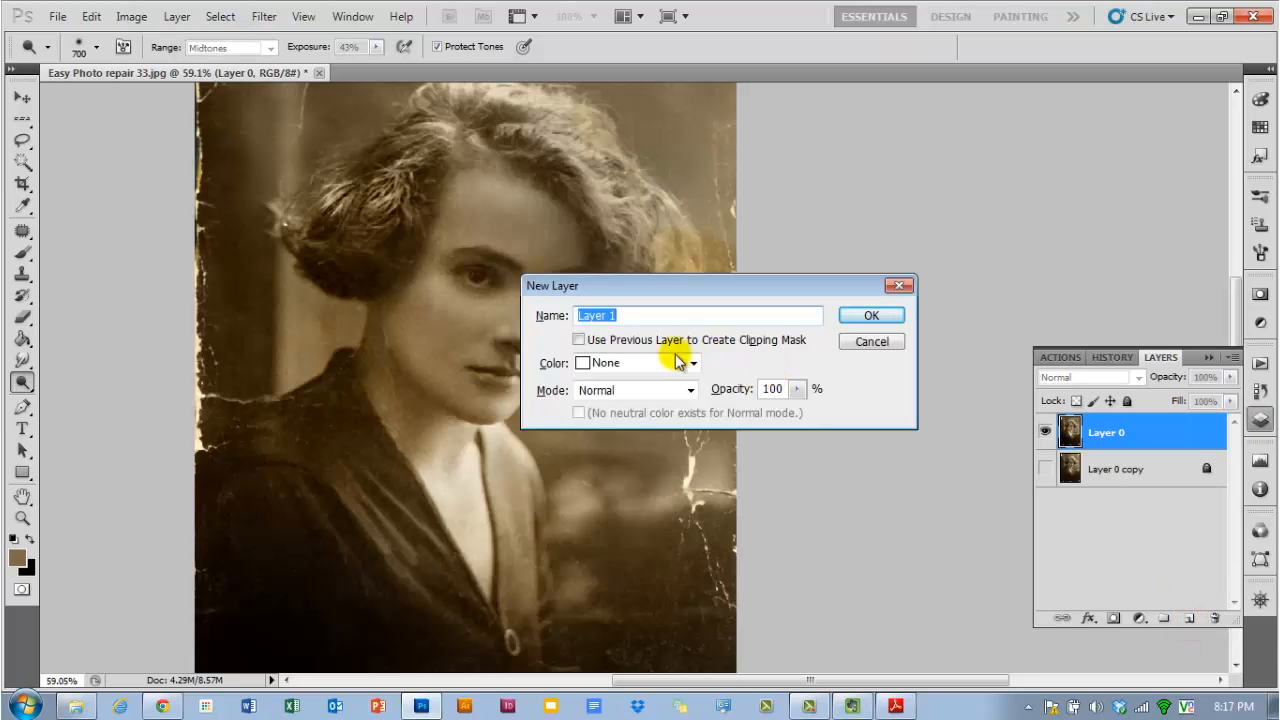
left_click(690, 392)
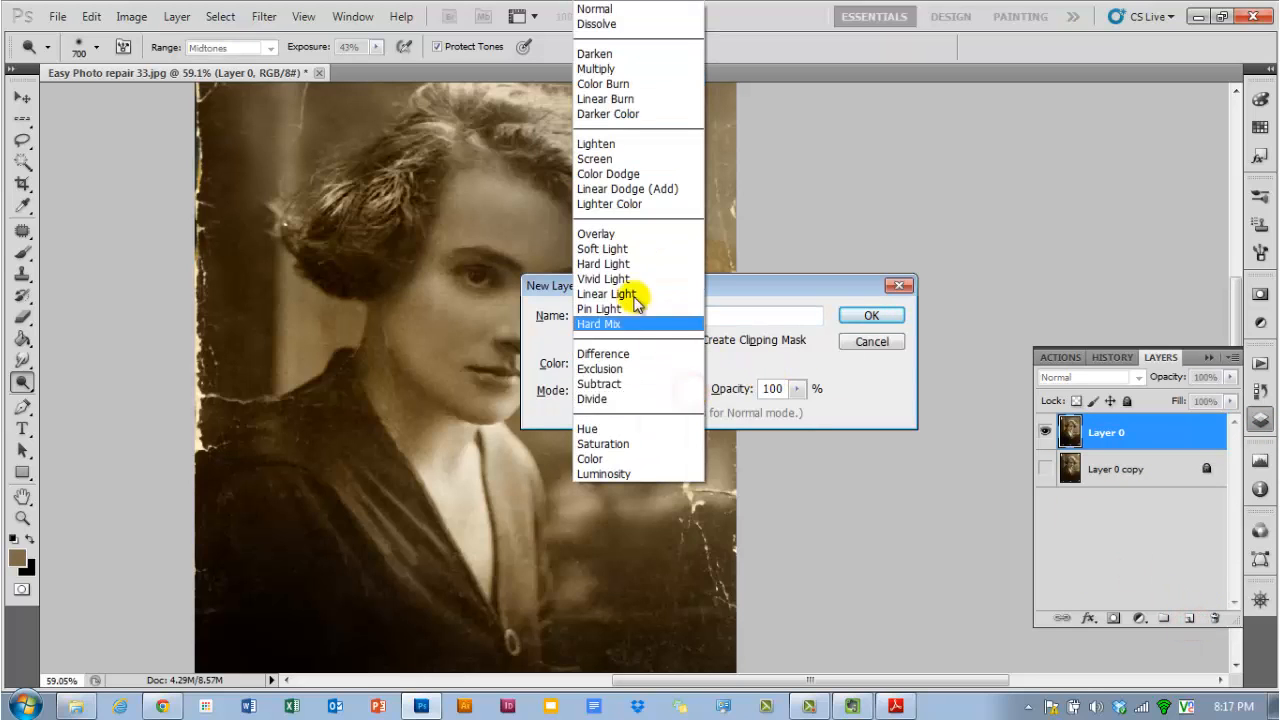
left_click(588, 235)
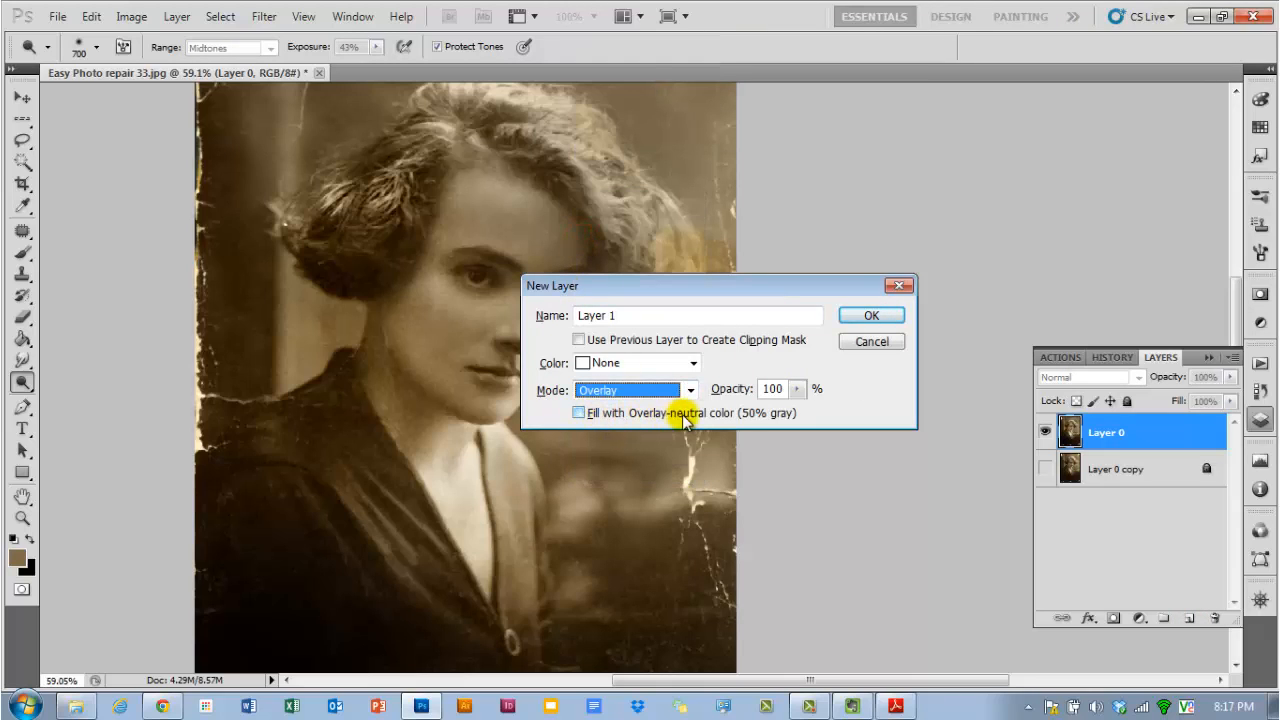
left_click(580, 413)
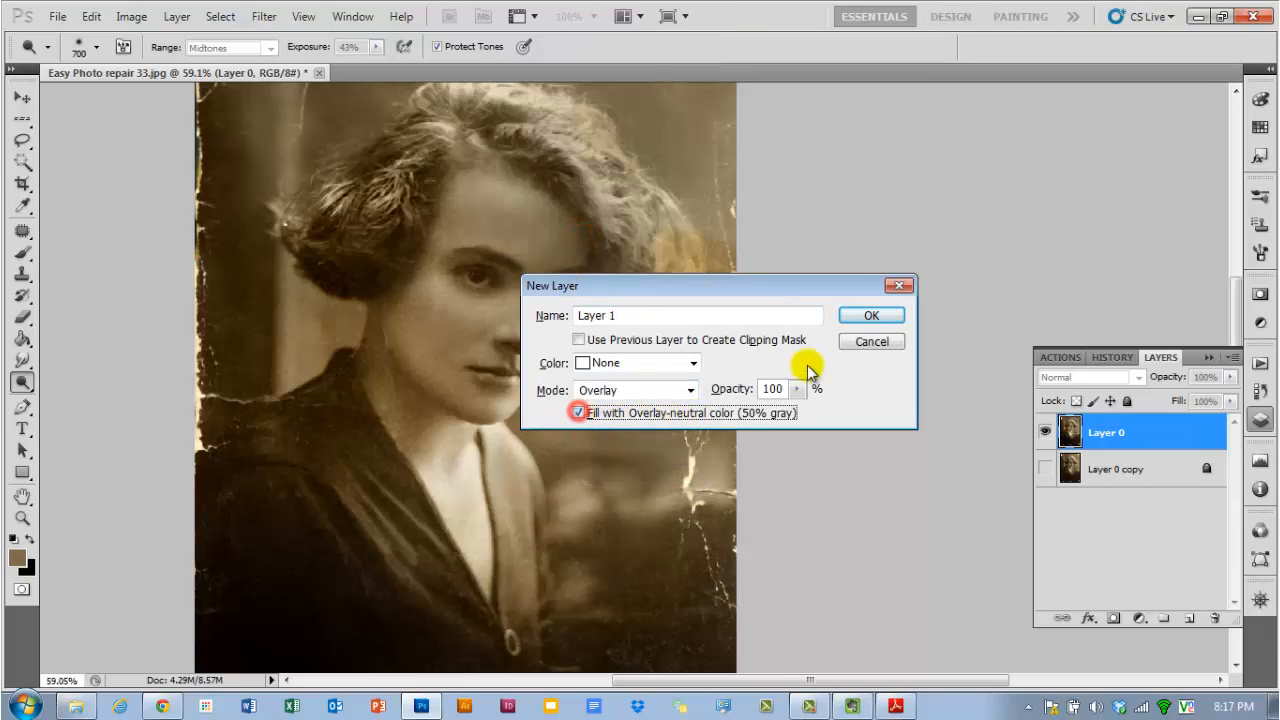
left_click(863, 317)
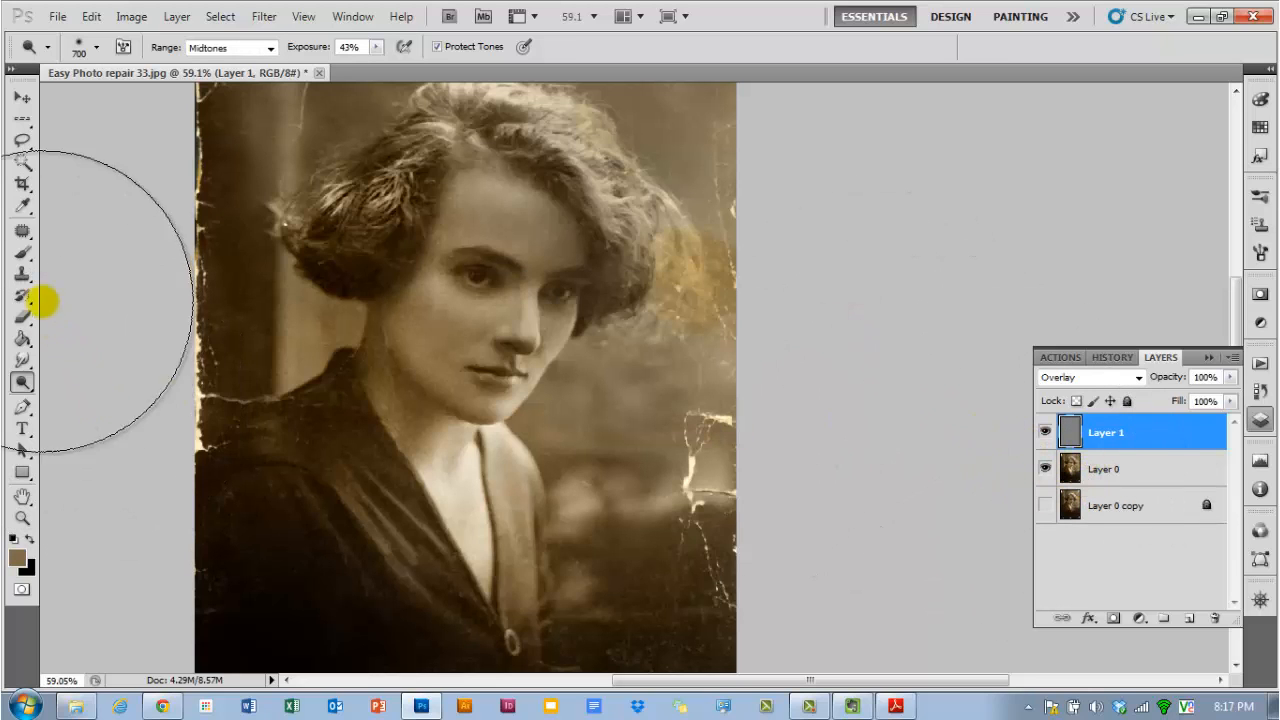
Paint black at 29% brush opacity over the neck and shadowed cheek on the Overlay layer, and compare with the layer hidden.
left_click(22, 252)
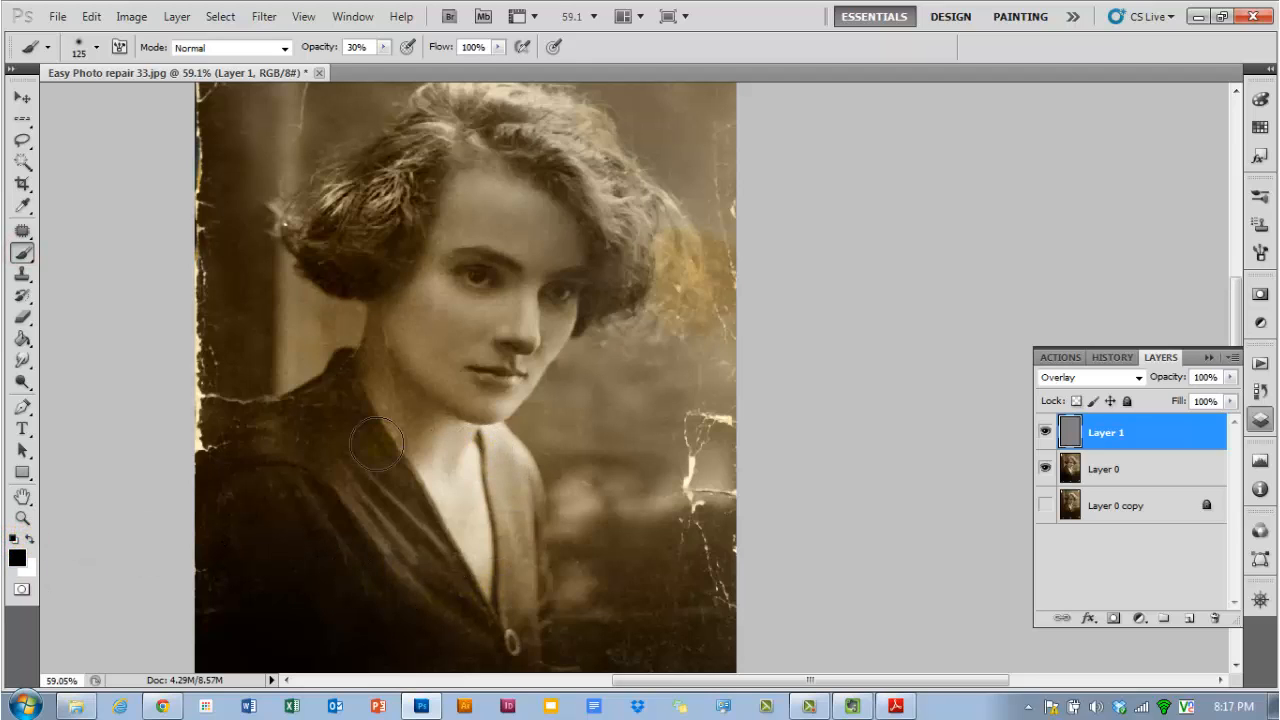
left_click_drag(421, 459, 401, 401)
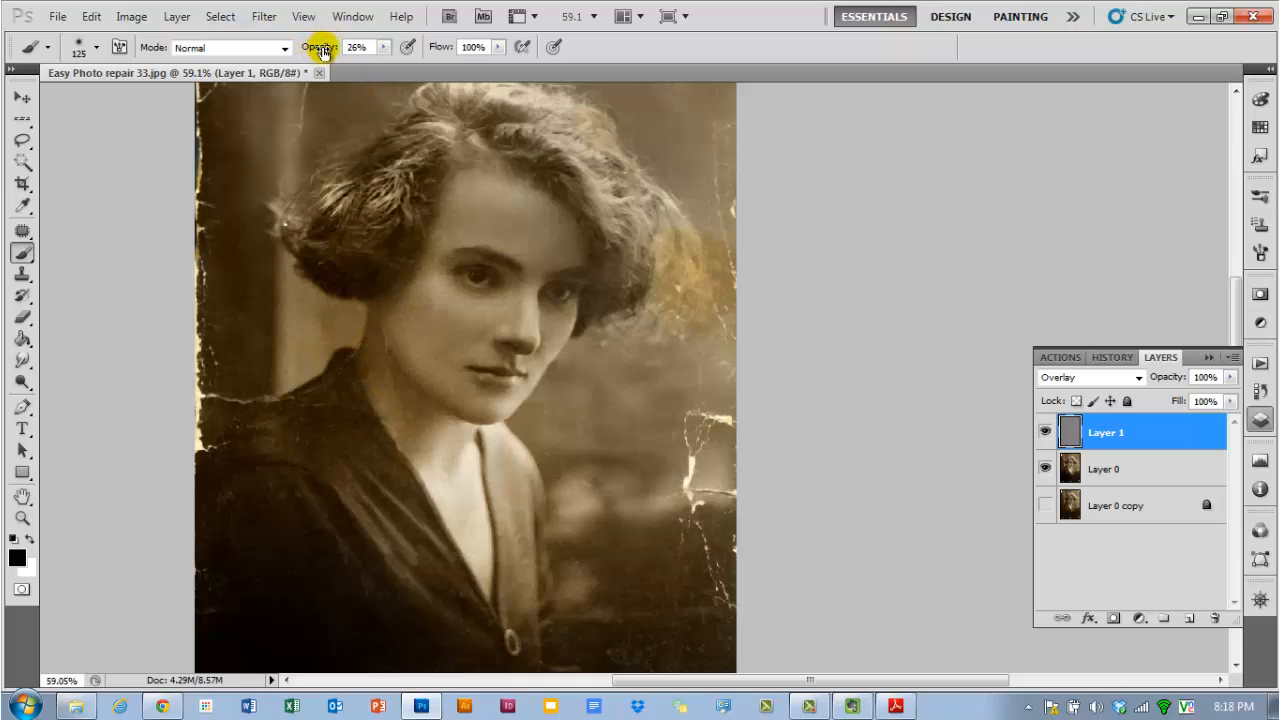
left_click_drag(398, 412, 383, 304)
mouse_move(394, 451)
left_mouse_down()
mouse_move(510, 457)
mouse_move(541, 442)
left_mouse_up()
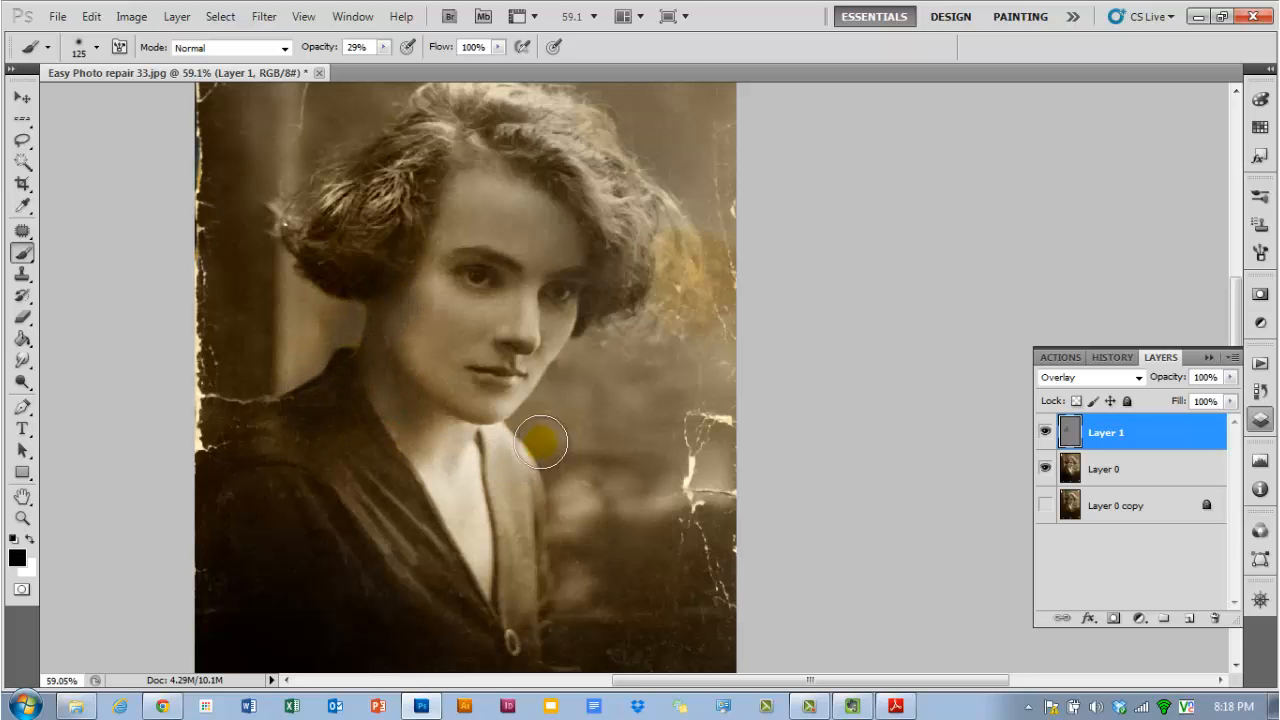
left_click(1046, 432)
left_click(1046, 432)
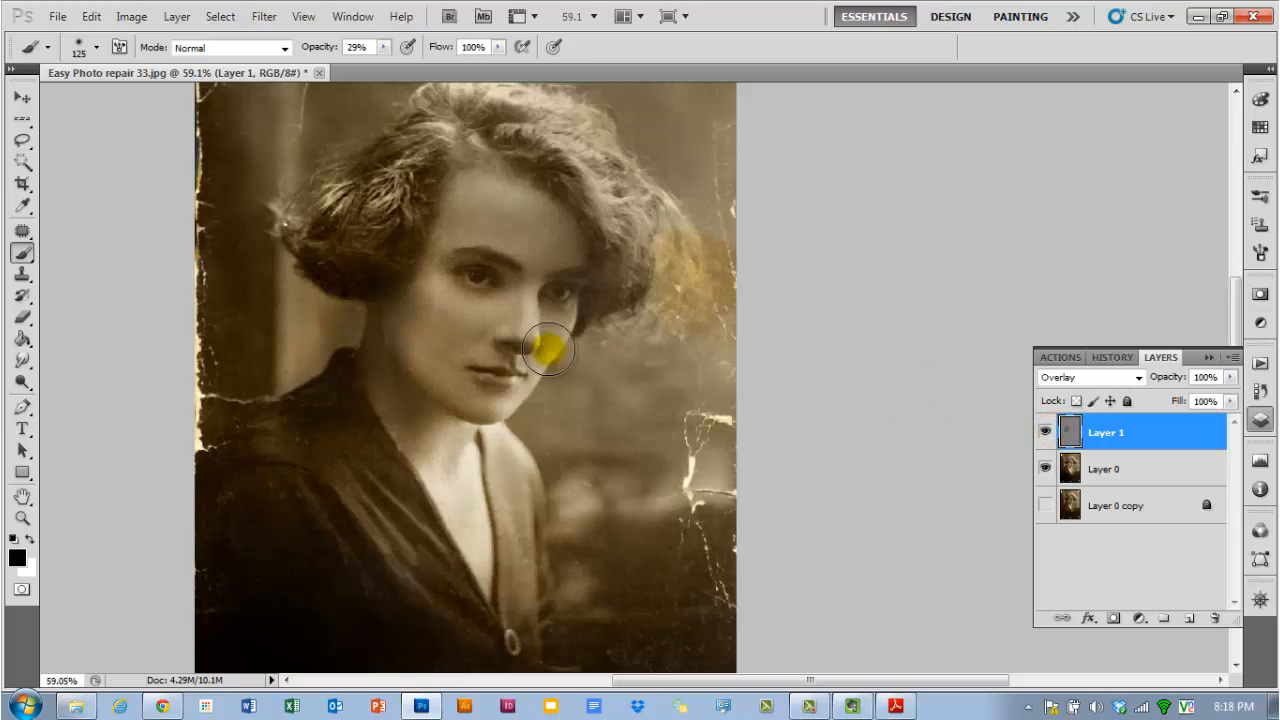
Choose the History Brush, make Layer 0 active and set the first Blur Tool history state as the brush source.
scroll(543, 350, "up", 2)
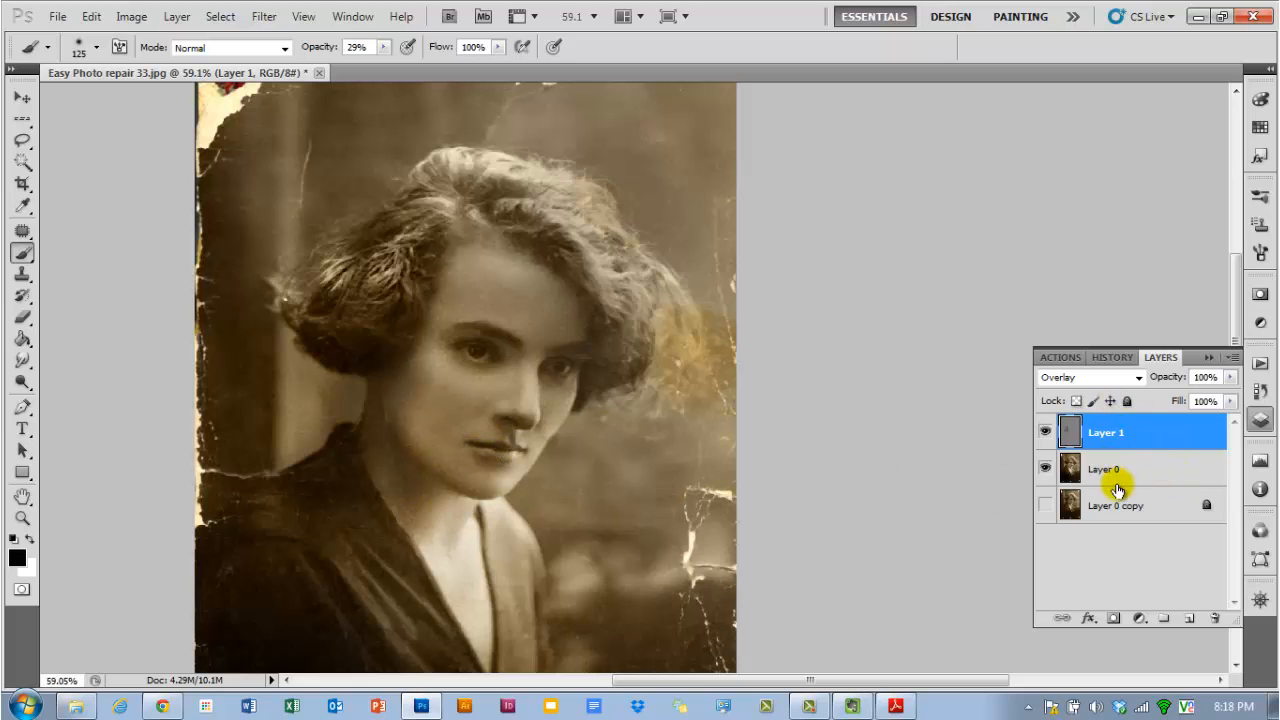
scroll(591, 417, "down", 2)
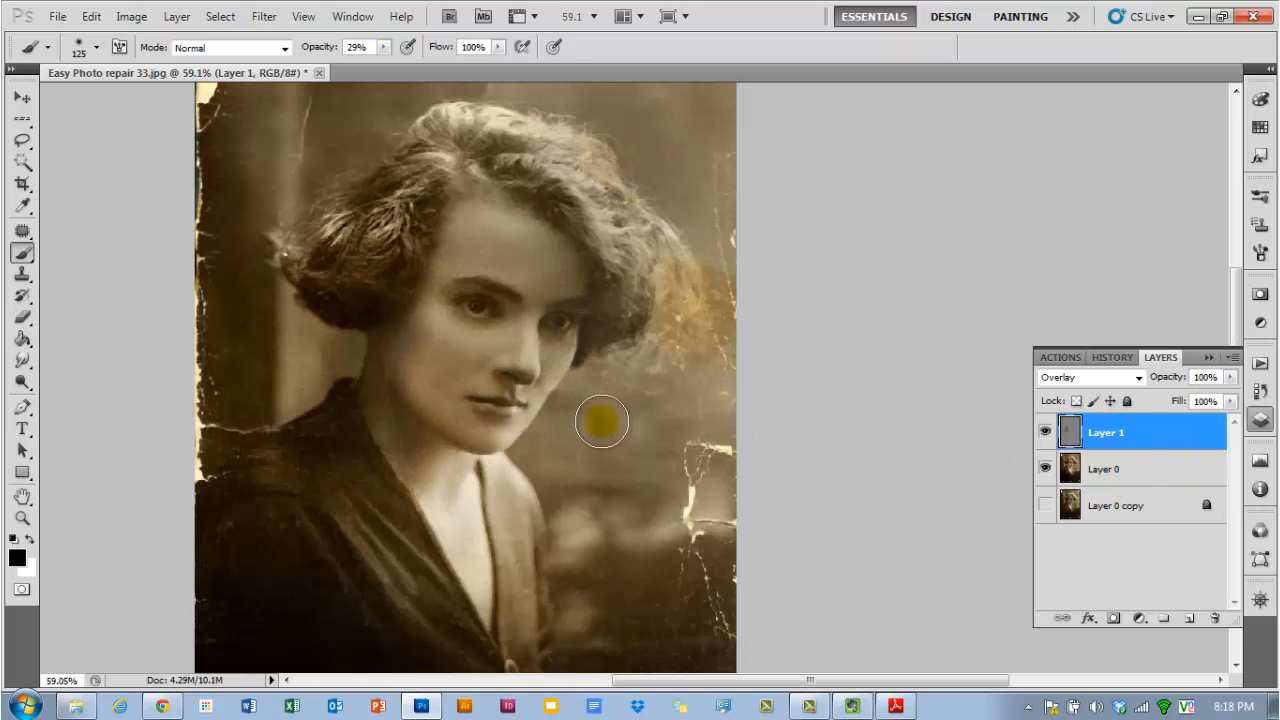
left_click(22, 295)
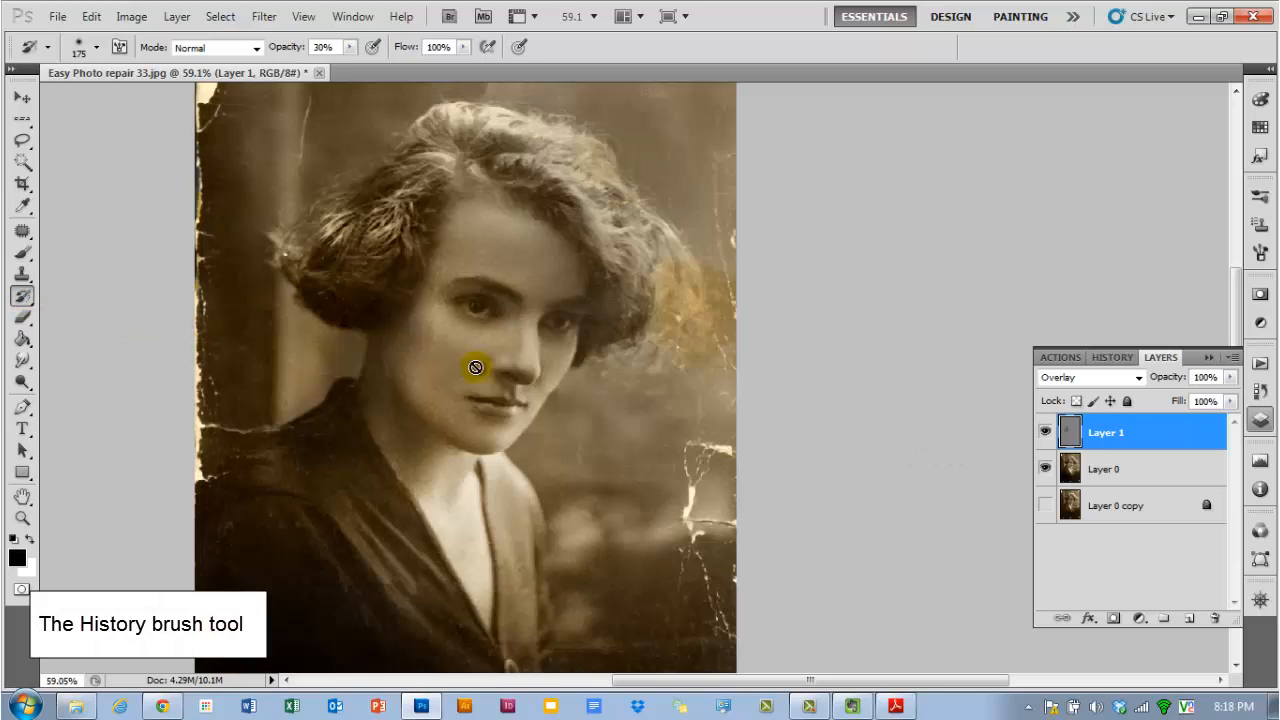
left_click(1125, 475)
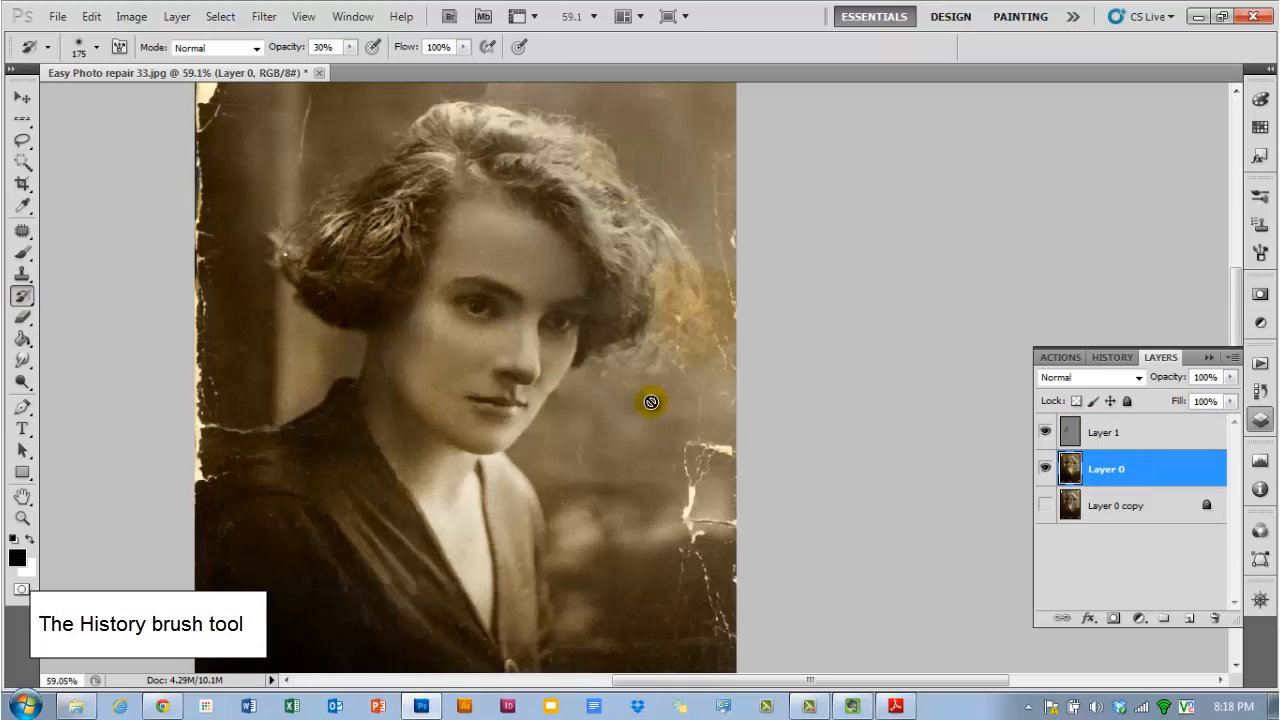
scroll(650, 401, "up", 2)
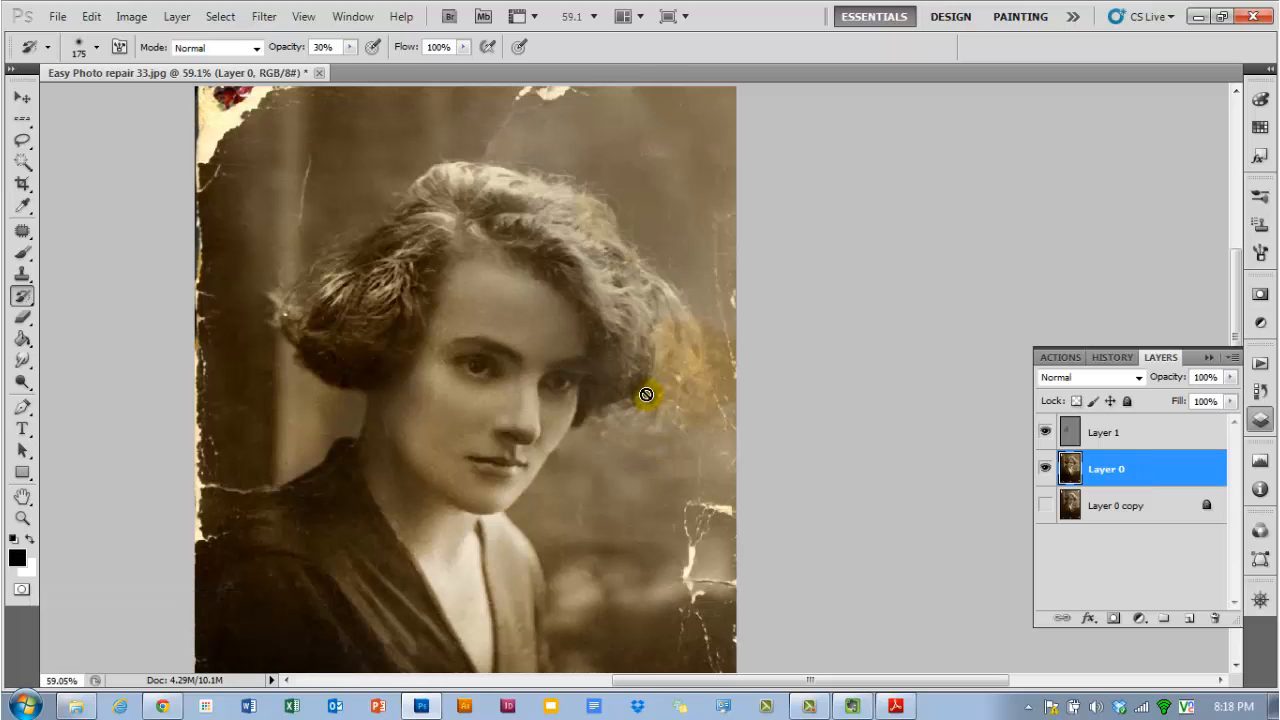
left_click(1260, 388)
left_click_drag(1228, 482, 1213, 381)
left_click(1046, 388)
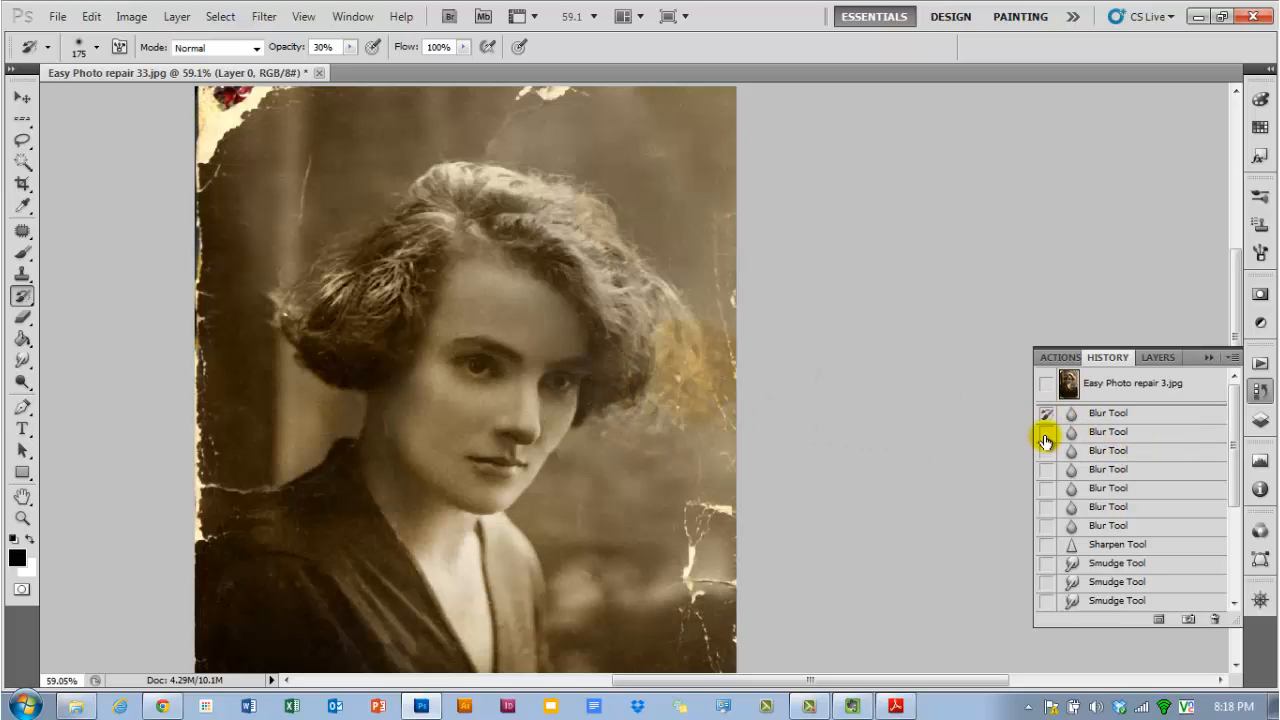
Set the History Brush opacity to 100% and paint the hair on the photo's left side back to the first Blur Tool state.
mouse_move(495, 200)
left_mouse_down()
mouse_move(440, 191)
mouse_move(373, 227)
mouse_move(379, 213)
mouse_move(355, 184)
mouse_move(276, 316)
mouse_move(397, 261)
mouse_move(339, 291)
mouse_move(346, 298)
left_mouse_up()
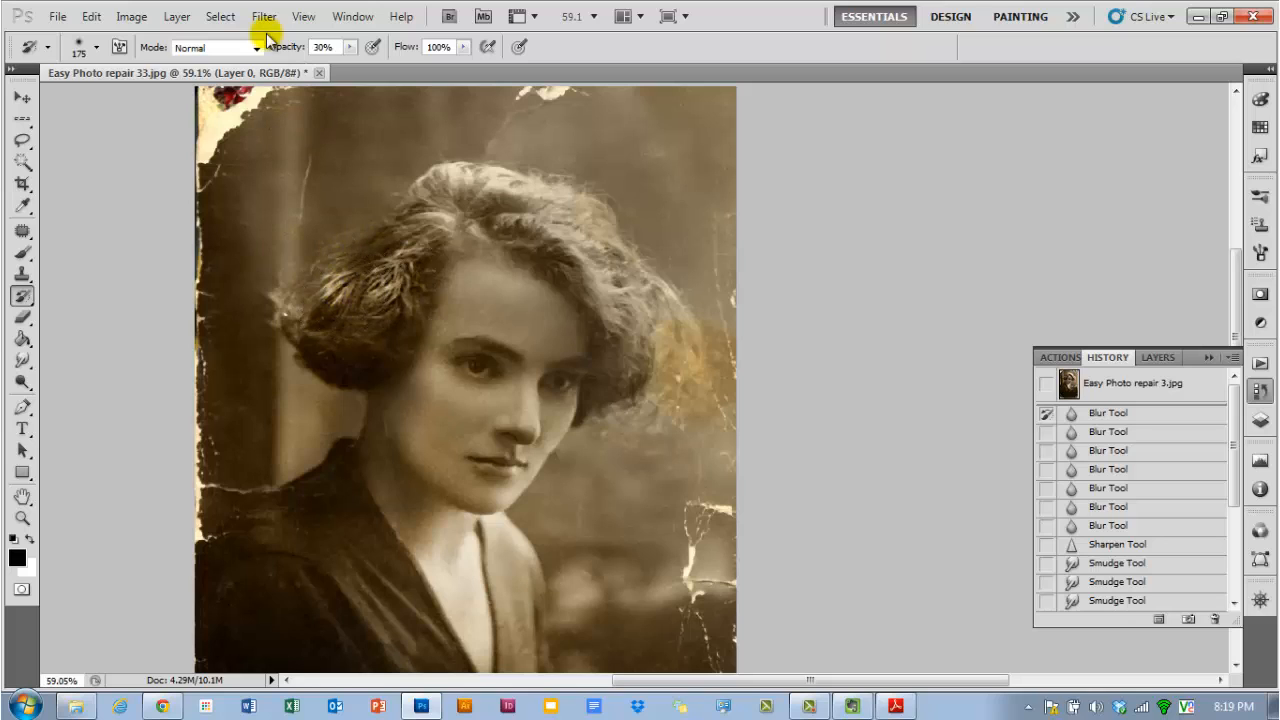
left_click_drag(278, 53, 423, 51)
left_click_drag(471, 306, 469, 313)
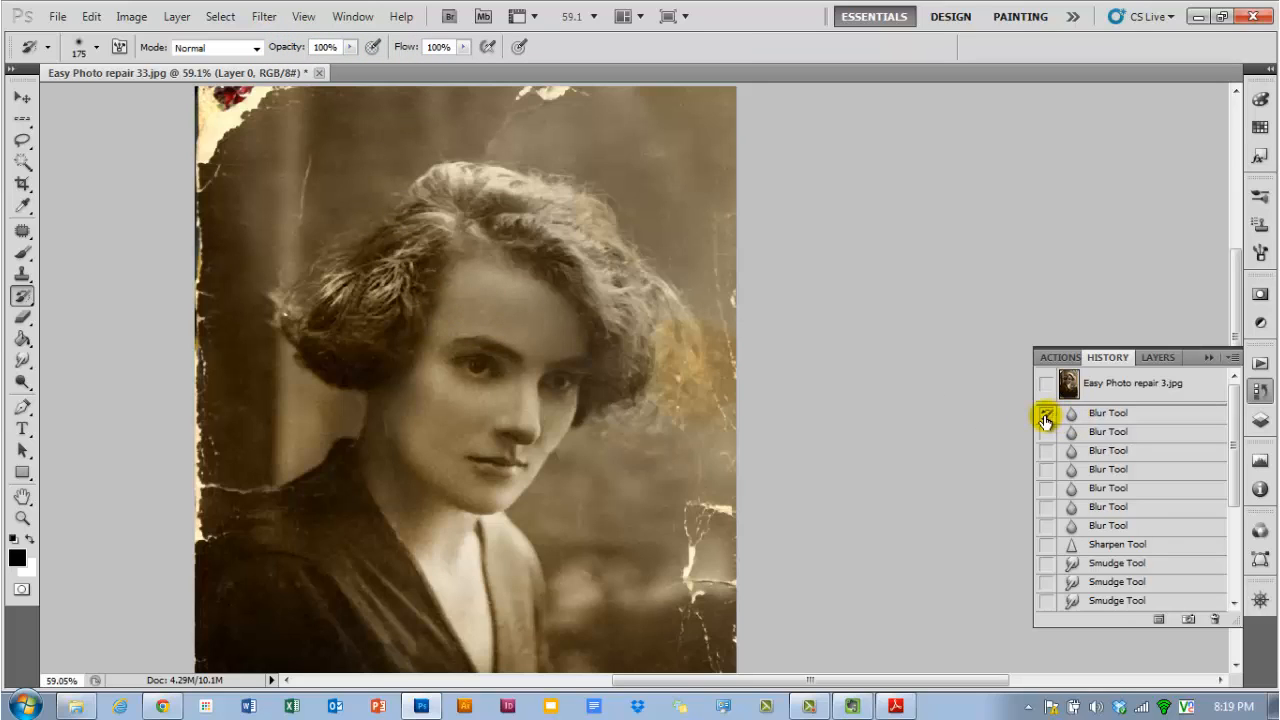
left_click(1043, 414)
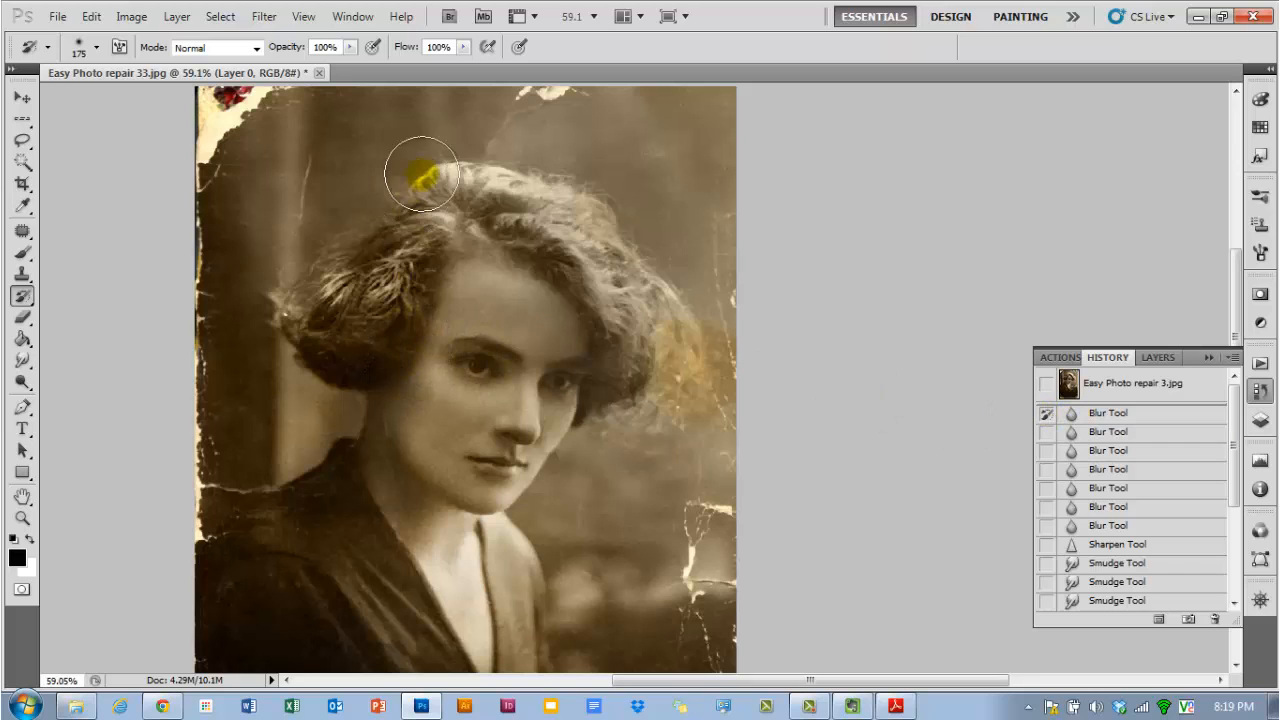
mouse_move(357, 206)
left_mouse_down()
mouse_move(410, 143)
mouse_move(286, 226)
mouse_move(411, 128)
mouse_move(285, 147)
mouse_move(323, 144)
mouse_move(262, 272)
mouse_move(279, 247)
mouse_move(274, 326)
mouse_move(380, 290)
mouse_move(404, 277)
mouse_move(333, 292)
mouse_move(394, 263)
mouse_move(401, 285)
mouse_move(355, 303)
mouse_move(410, 285)
mouse_move(407, 405)
mouse_move(376, 325)
mouse_move(371, 397)
mouse_move(387, 409)
mouse_move(359, 454)
mouse_move(426, 413)
mouse_move(388, 490)
mouse_move(428, 467)
mouse_move(410, 512)
mouse_move(446, 517)
mouse_move(398, 536)
mouse_move(345, 512)
mouse_move(316, 420)
mouse_move(268, 450)
mouse_move(298, 416)
mouse_move(285, 400)
mouse_move(398, 349)
mouse_move(278, 340)
mouse_move(416, 285)
left_mouse_up()
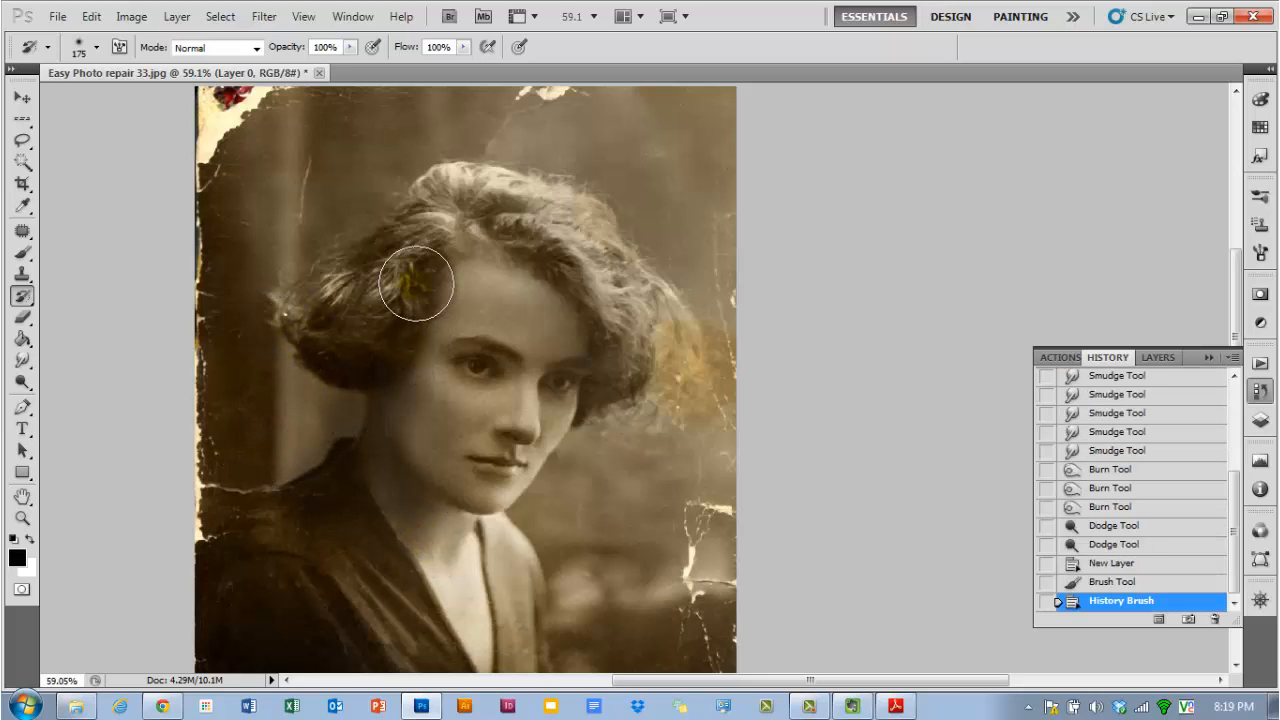
scroll(416, 285, "down", 1)
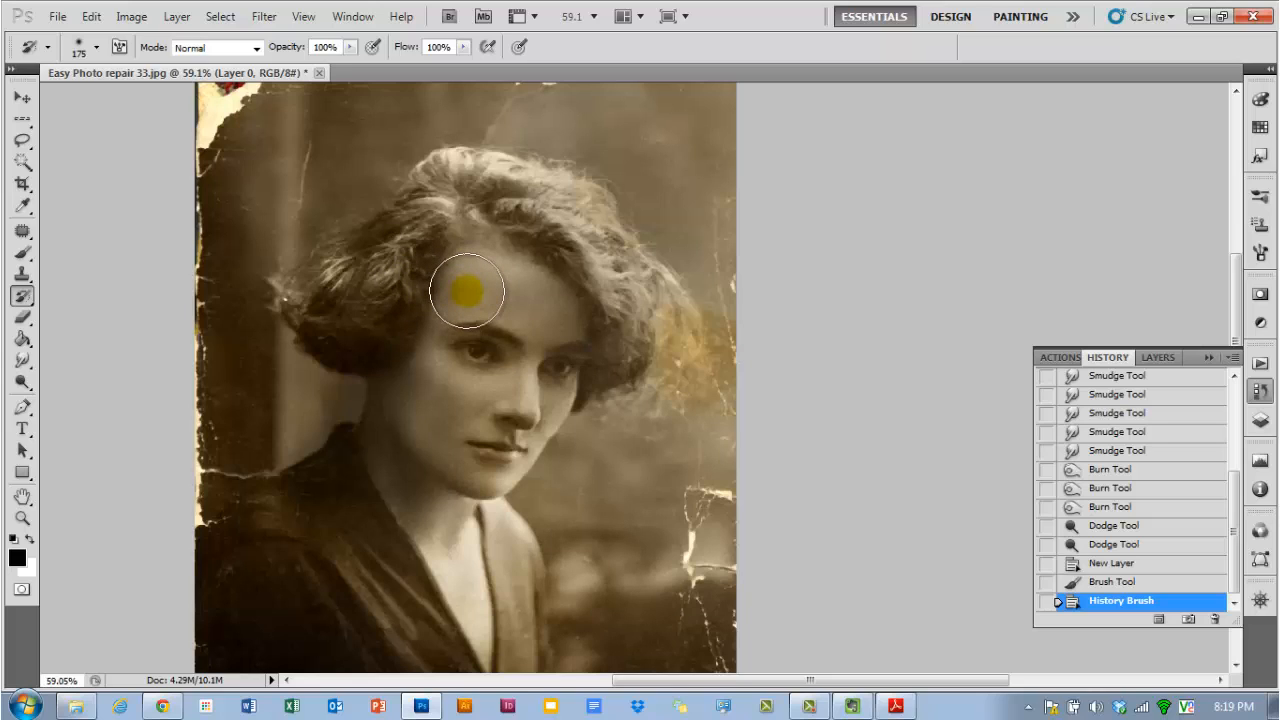
scroll(450, 280, "up", 2)
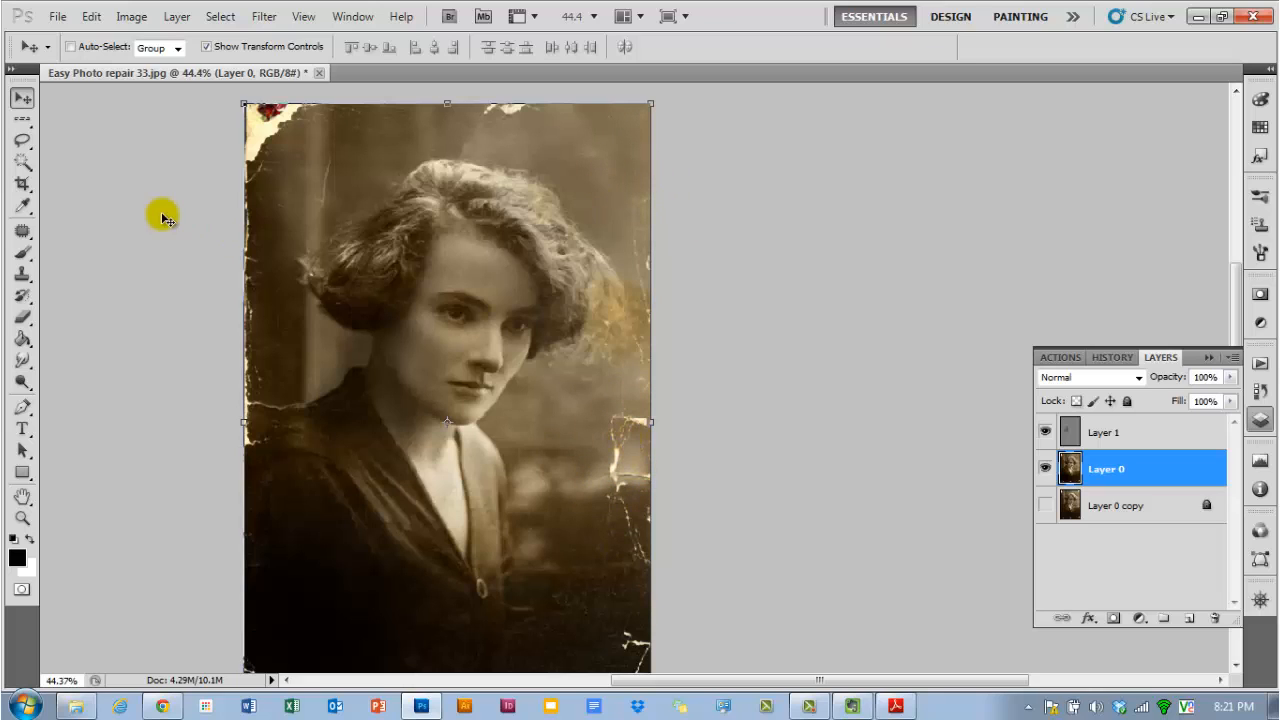
Lasso a clean patch of background near the photo's upper right corner on Layer 0.
left_click(20, 143)
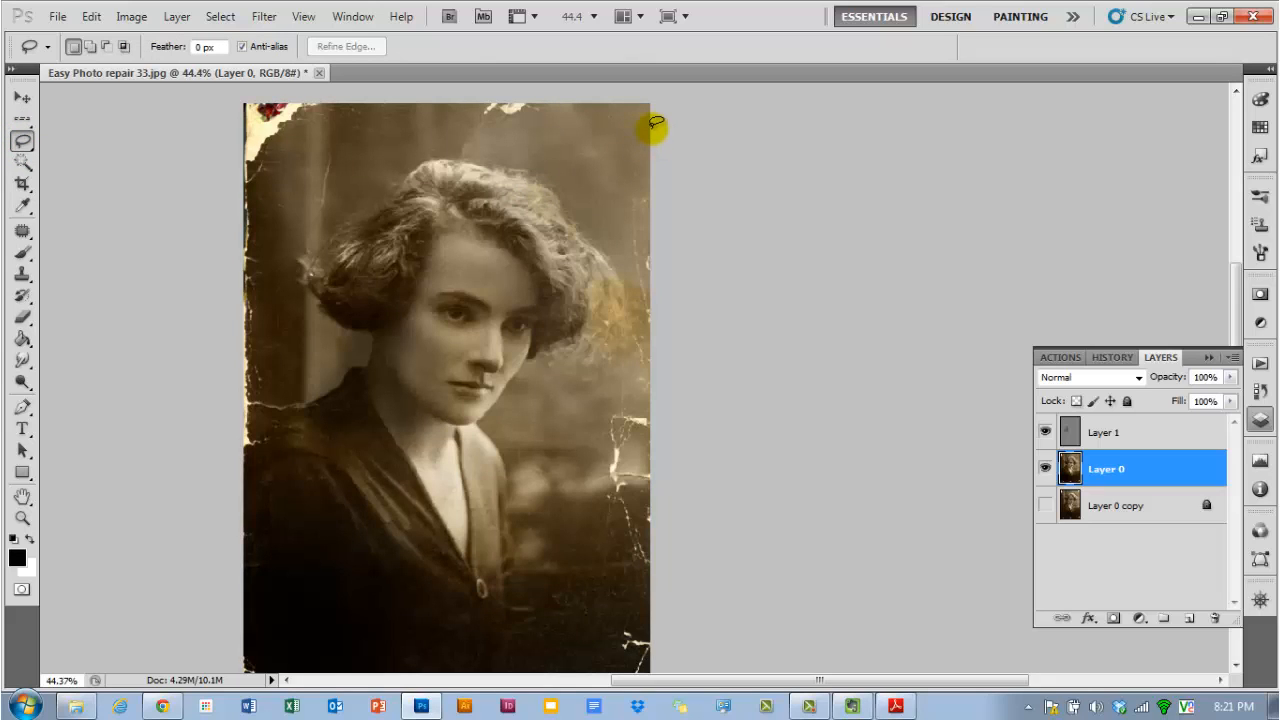
left_click_drag(650, 125, 594, 117)
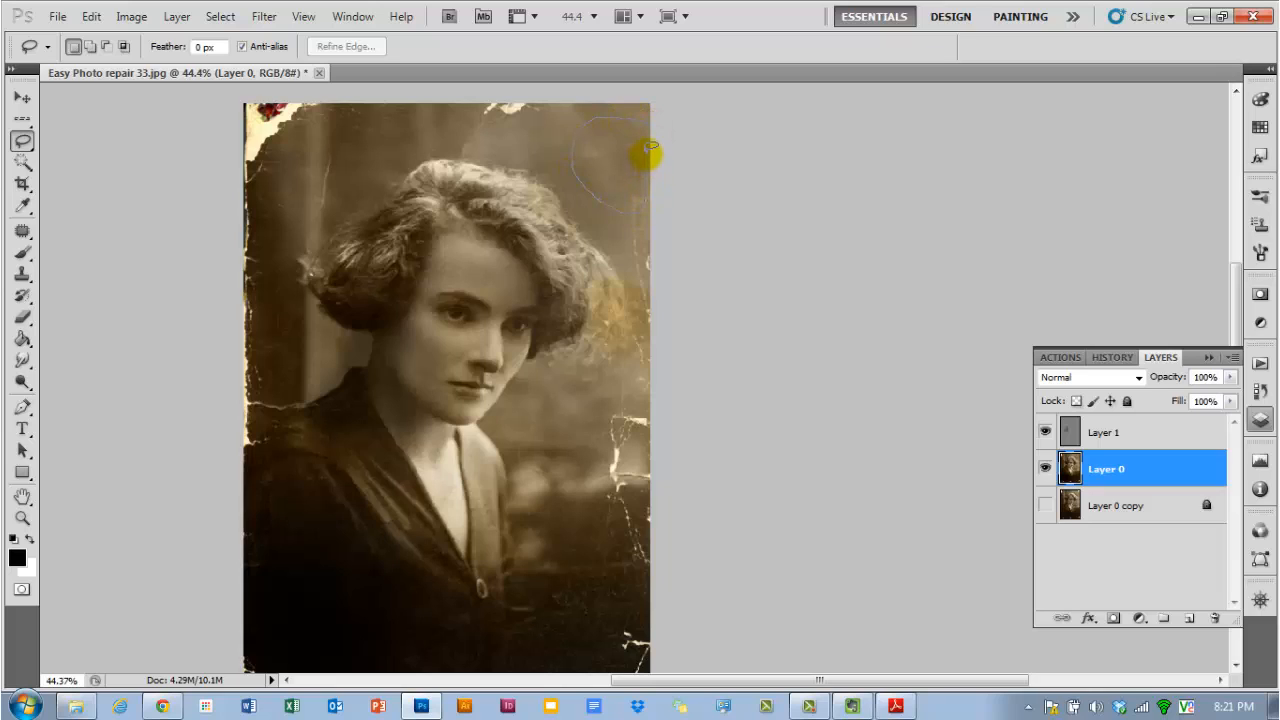
left_click_drag(648, 150, 650, 118)
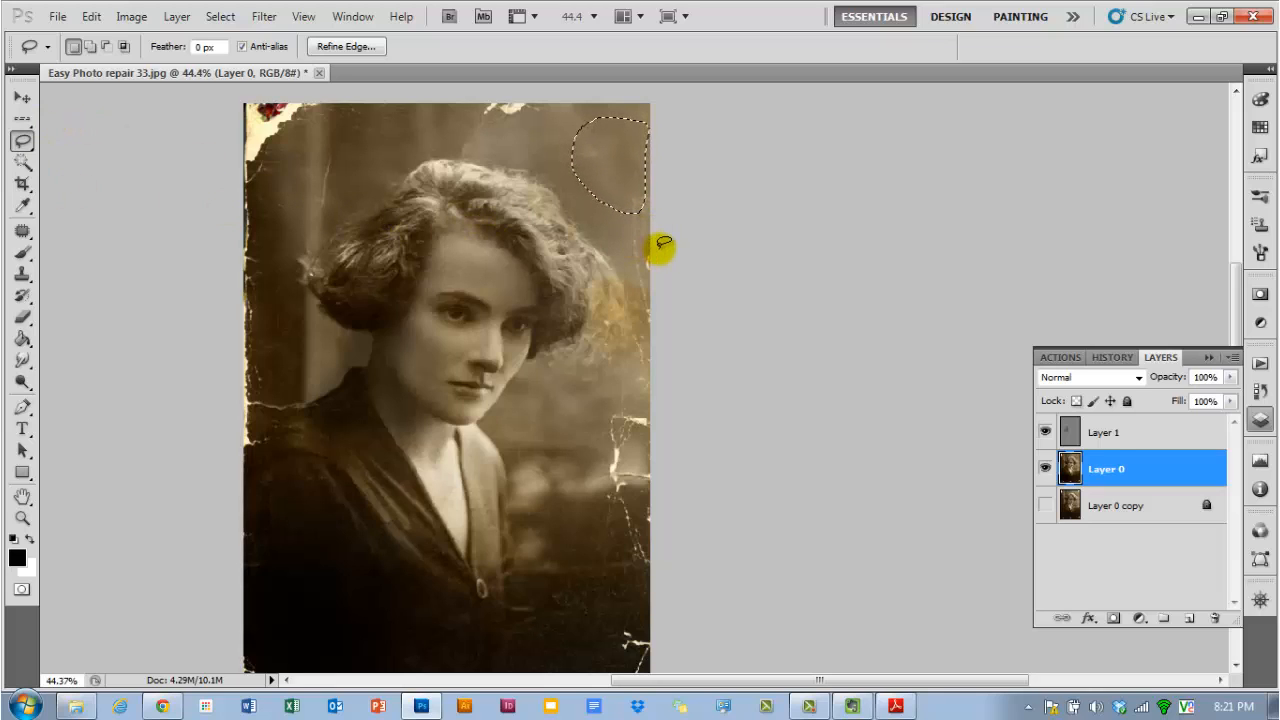
Try duplicating the selected patch over the tear at the photo's right edge, and revert to the Lasso history state.
left_click(21, 99)
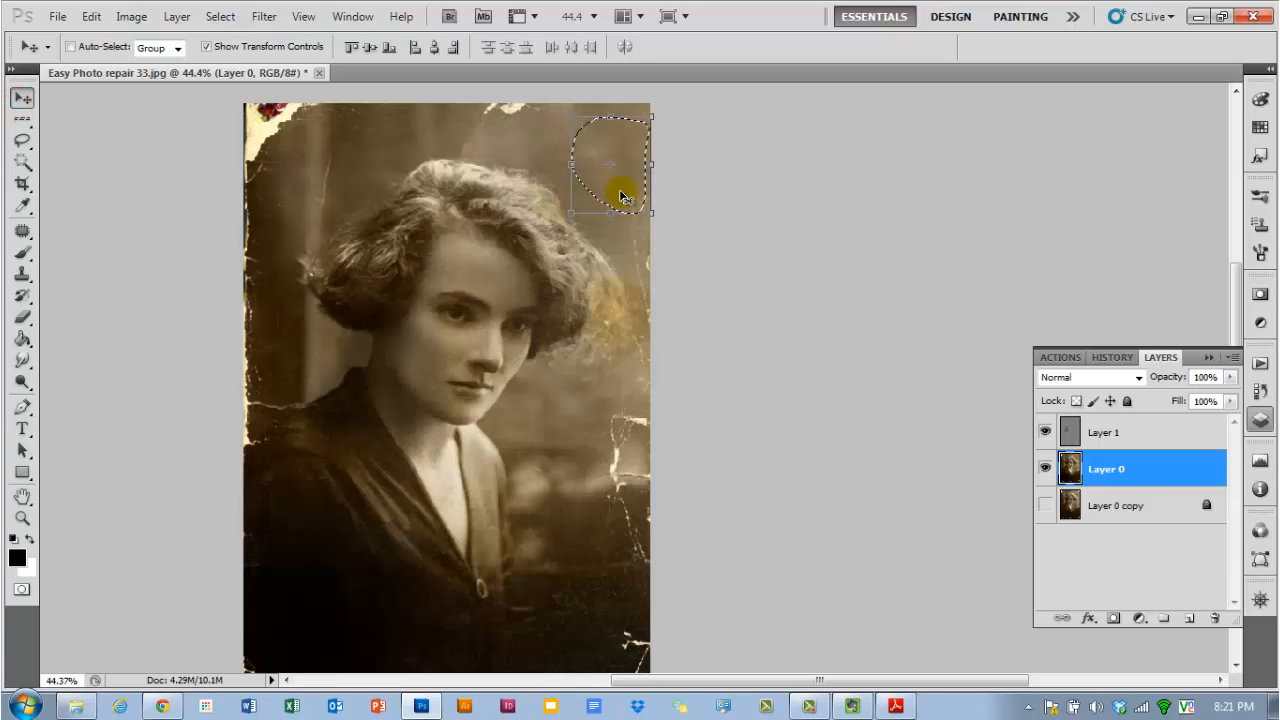
left_click_drag(618, 201, 629, 446)
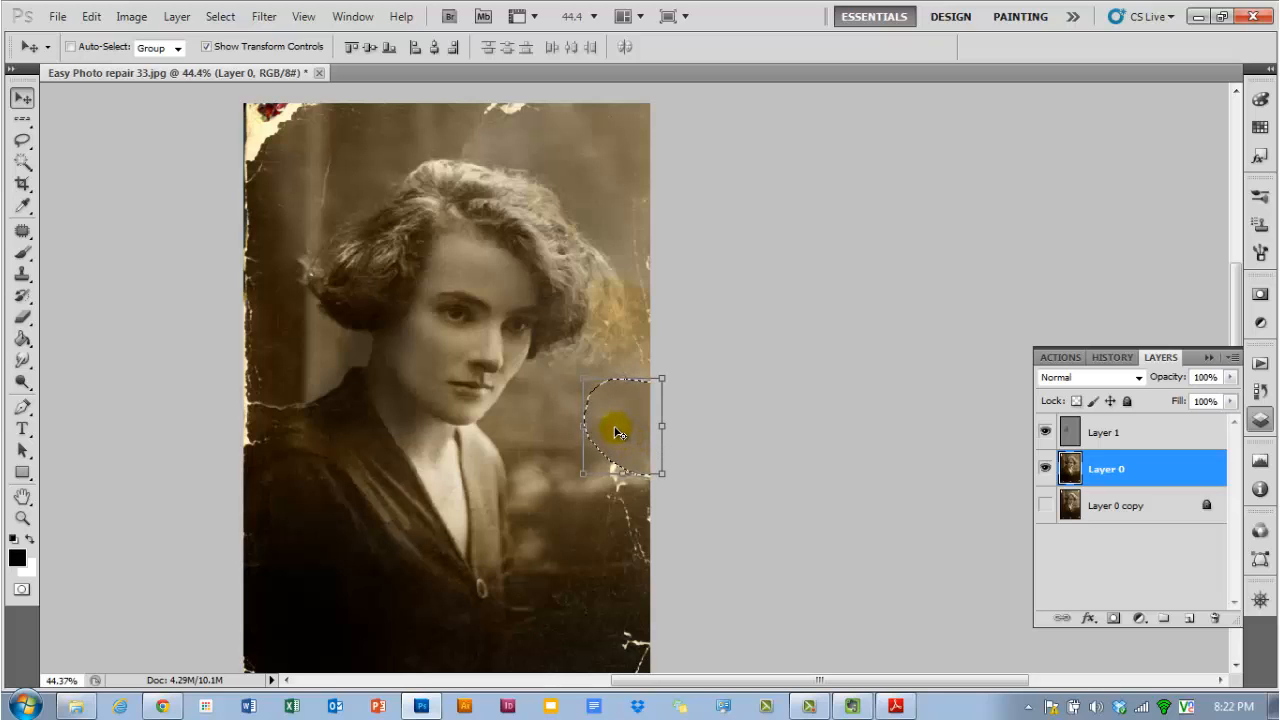
key("ctrl+d")
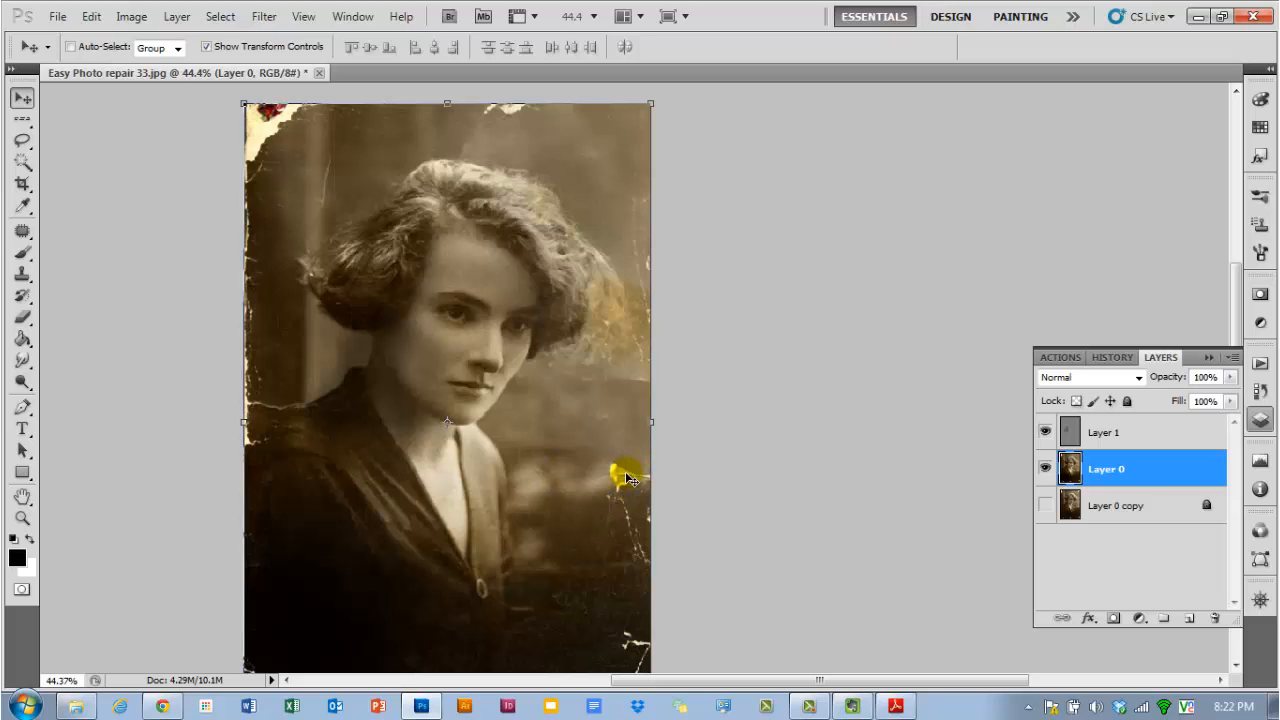
key("ctrl+z")
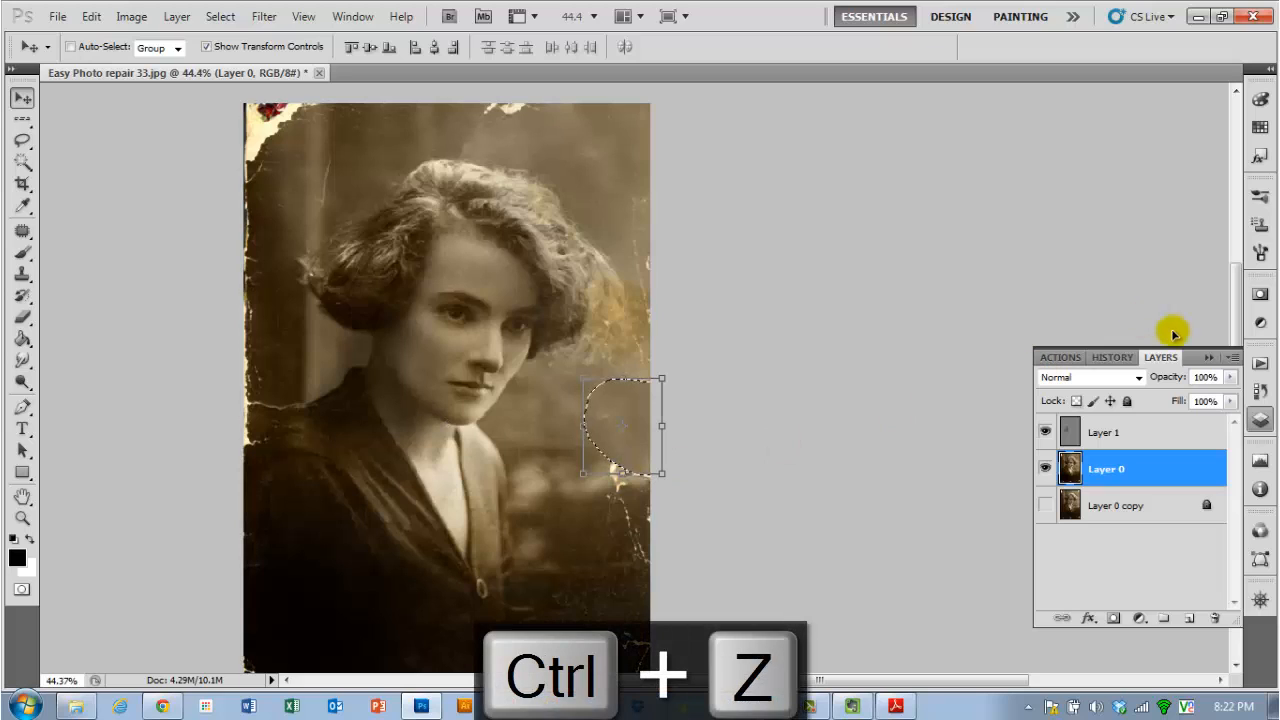
left_click(1260, 391)
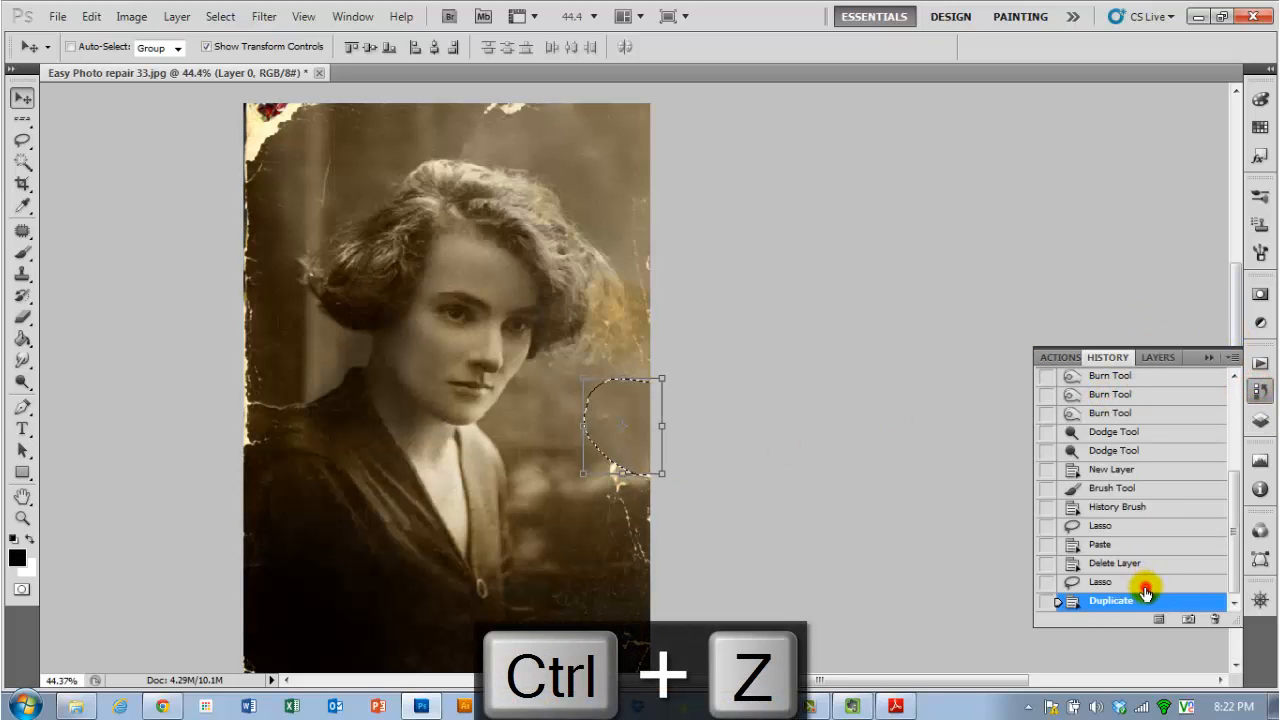
left_click(1142, 584)
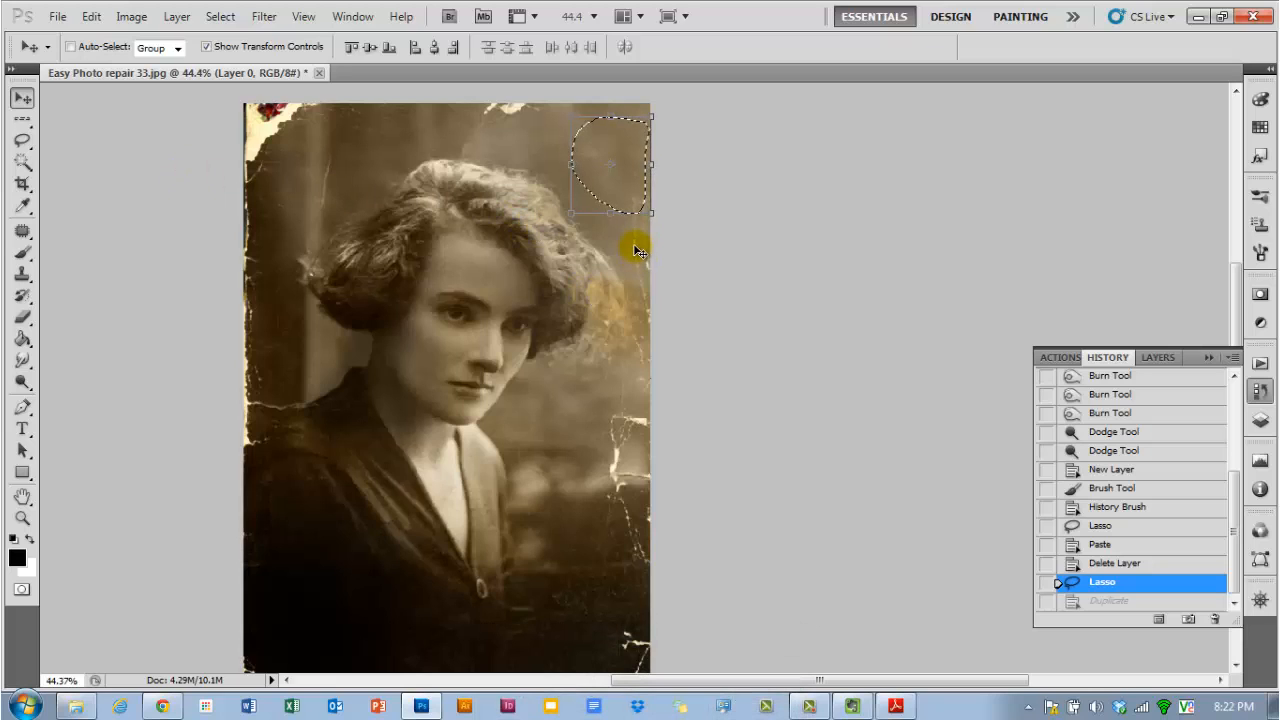
Copy the selected background patch onto its own layer and move it over the tear at the photo's right edge.
key("ctrl+c")
key("ctrl+v")
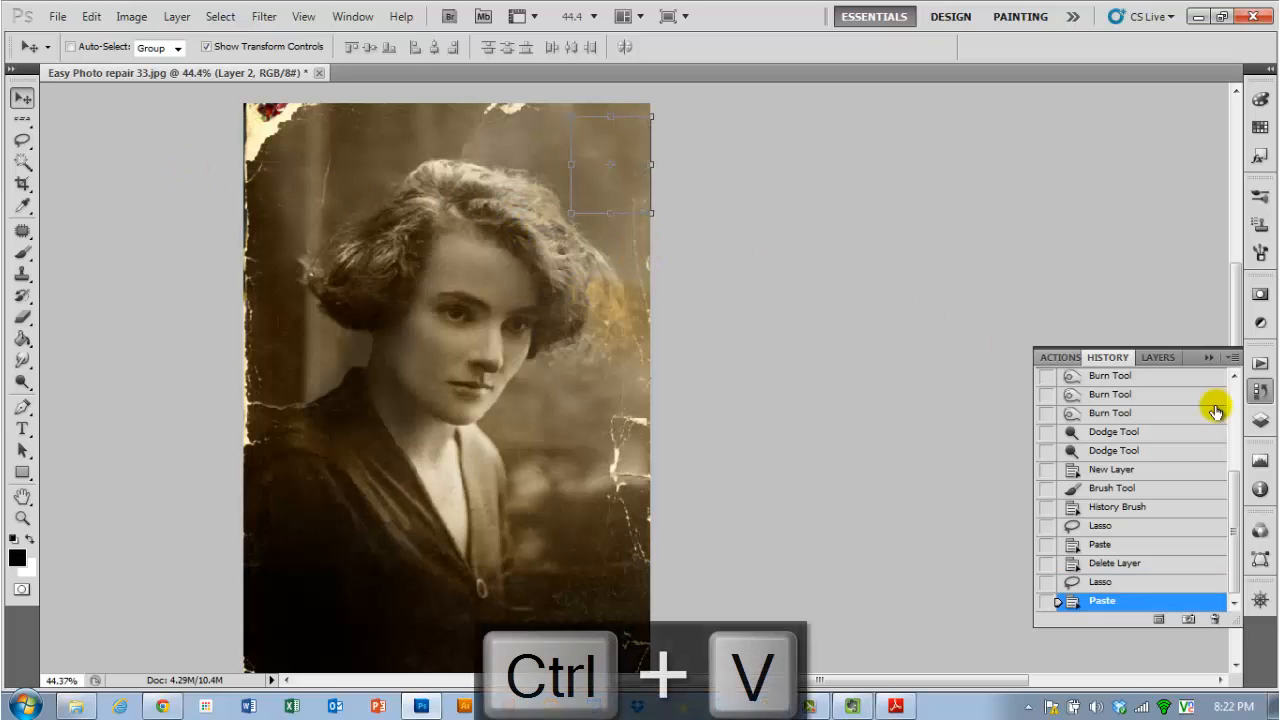
left_click(1260, 420)
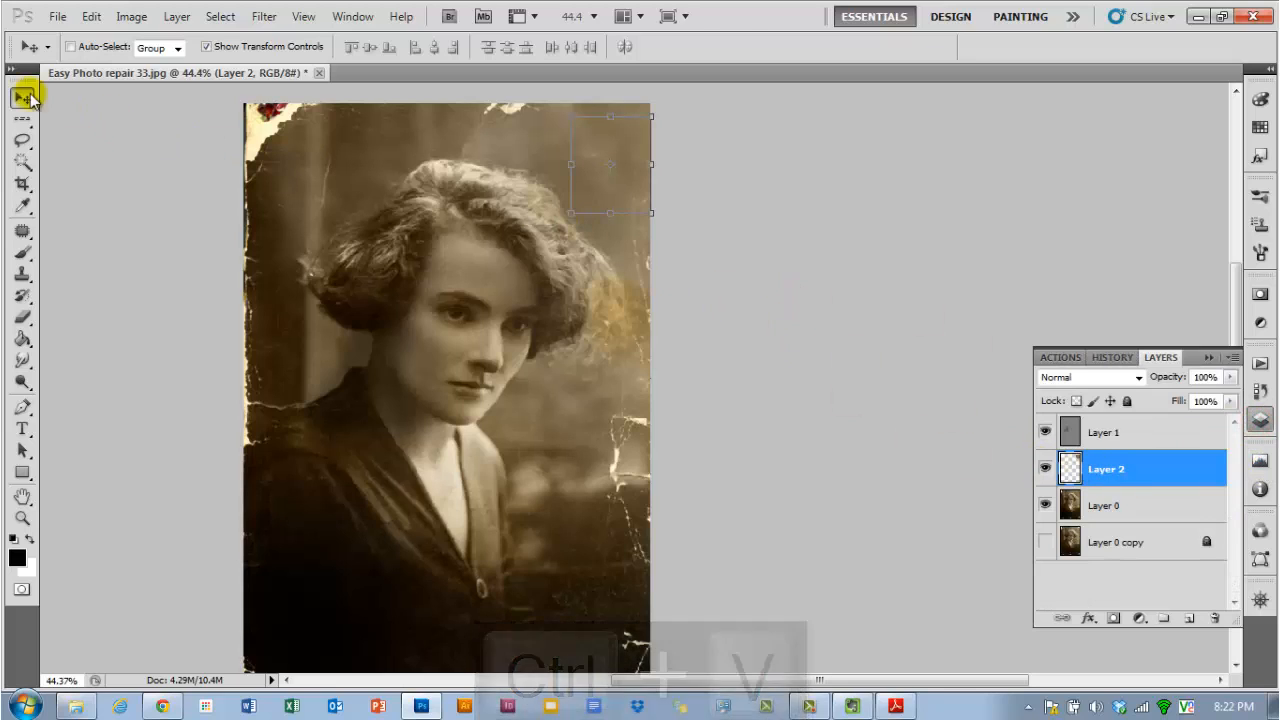
left_click_drag(600, 172, 622, 451)
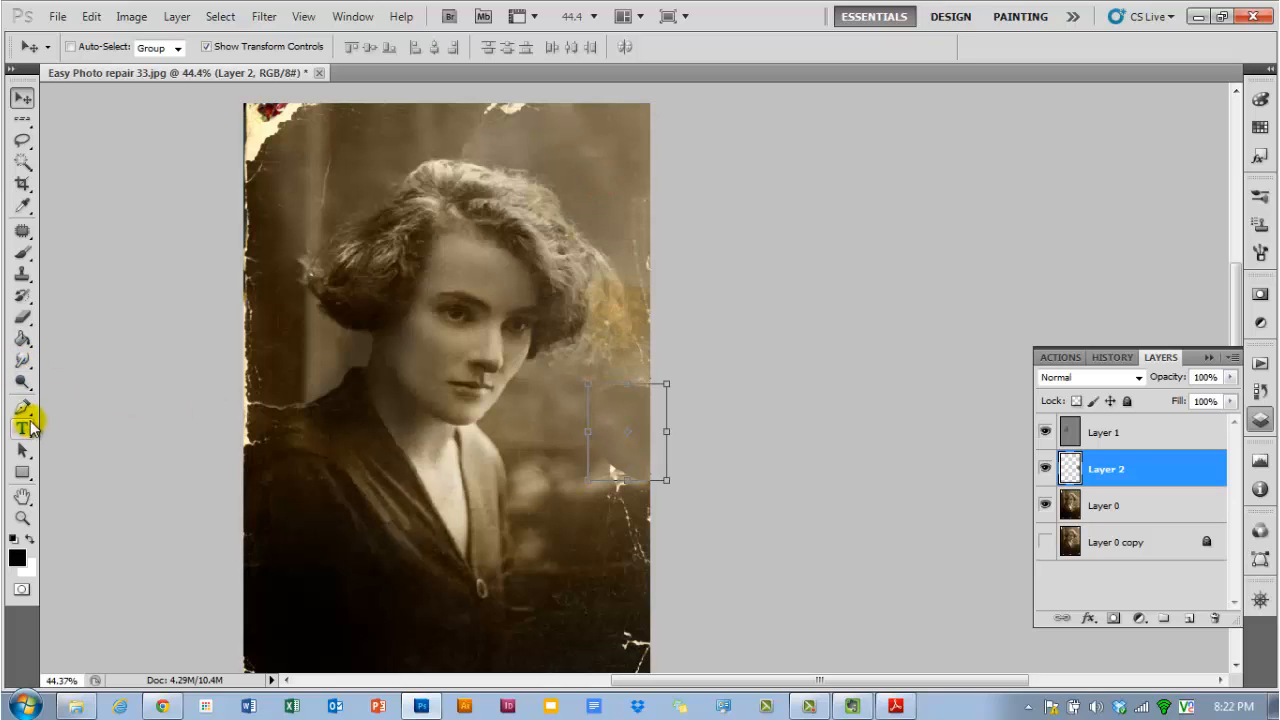
Set up the Eraser tool with a 175-pixel brush at 100% opacity for the background patch on Layer 2.
left_click(24, 320)
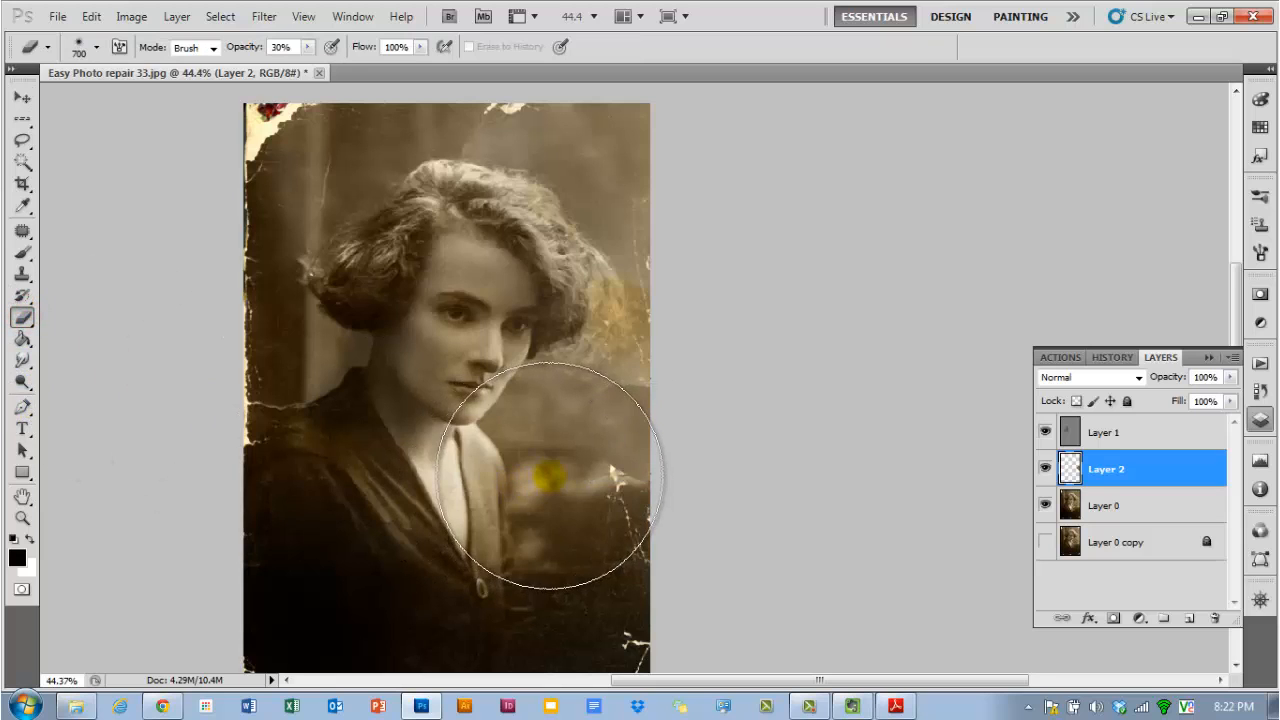
scroll(530, 472, "up", 1)
scroll(550, 472, "up", 1)
key("bracketleft")
key("bracketleft")
key("bracketleft")
key("bracketleft")
key("bracketleft")
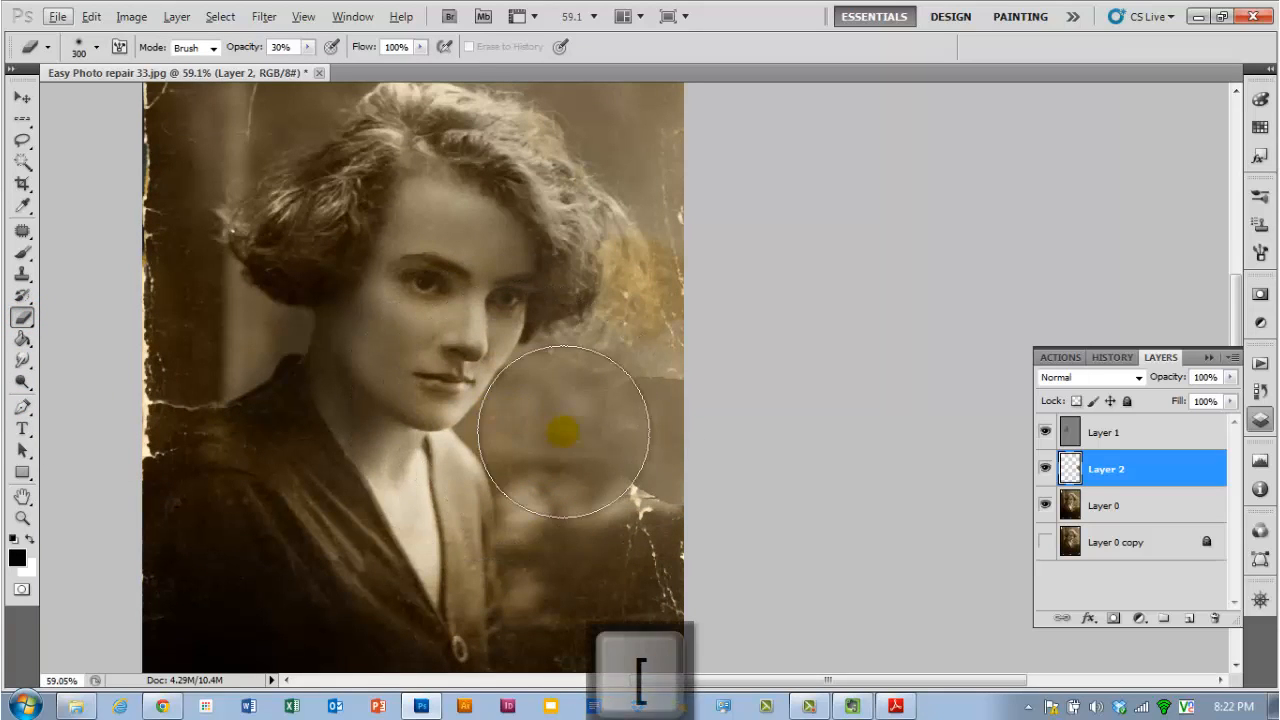
key("bracketleft")
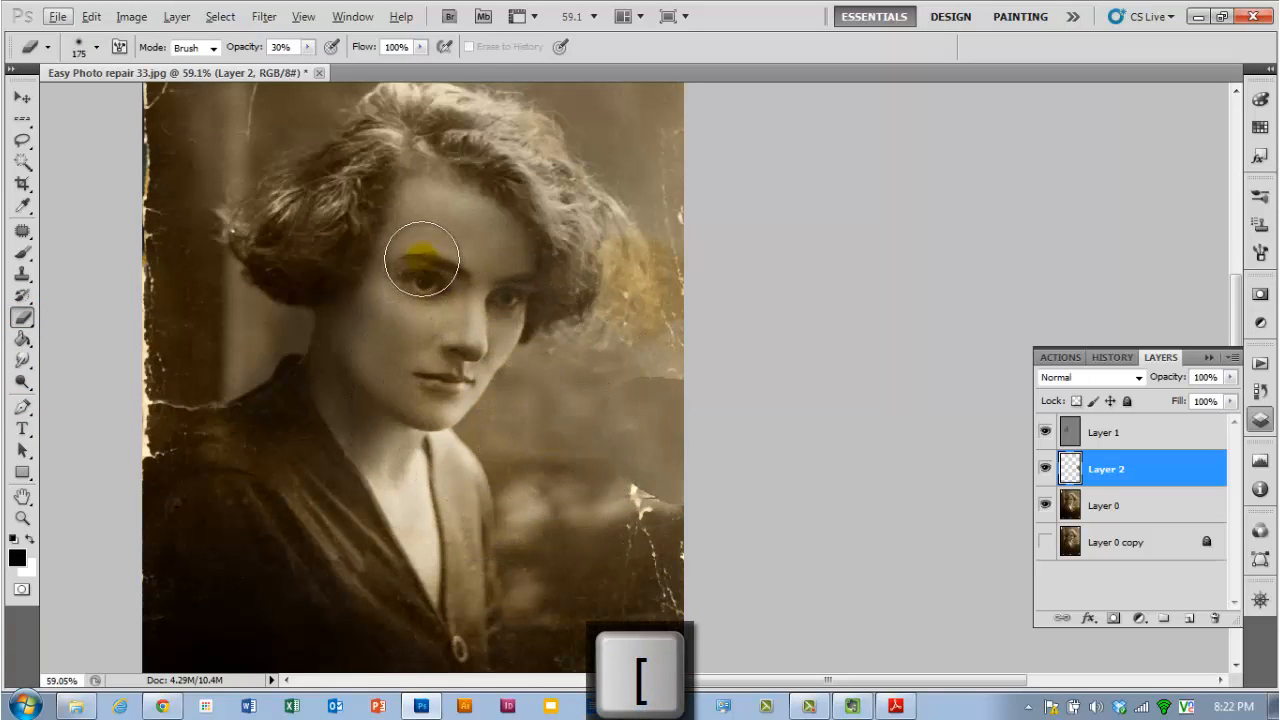
left_click_drag(243, 48, 300, 48)
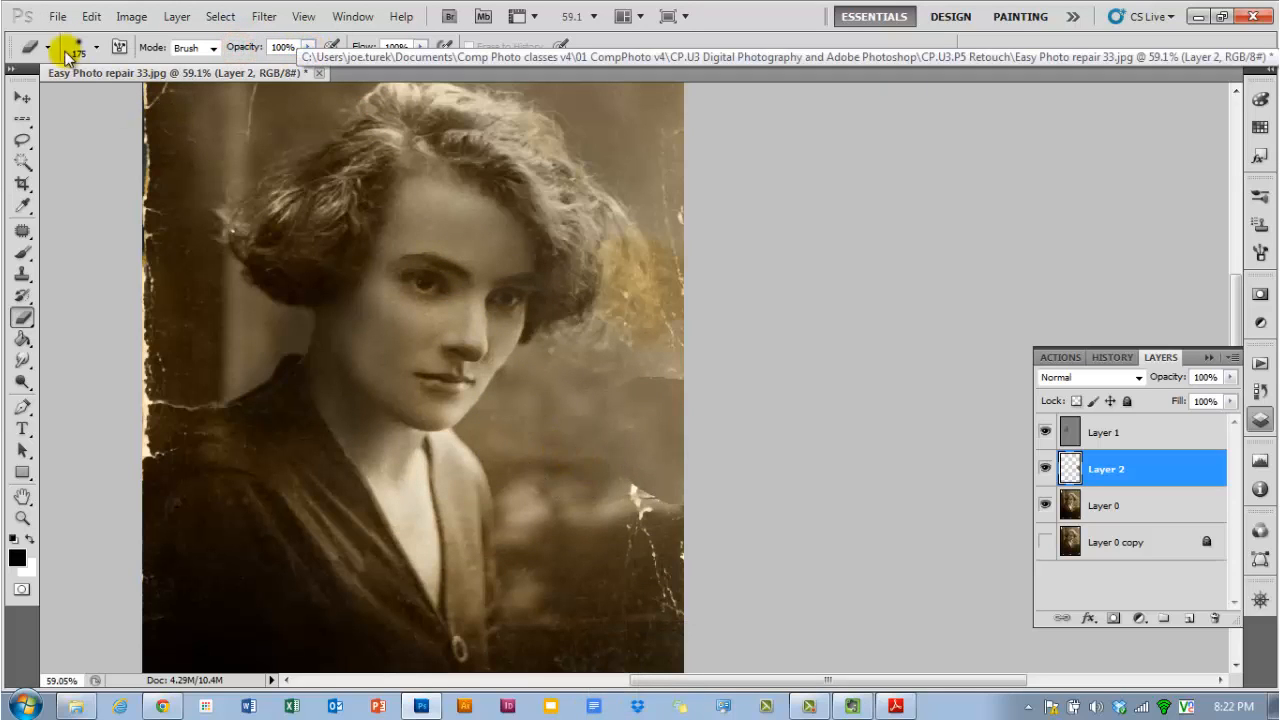
Erase the hard edges of the background patch on Layer 2 to blend it into the photo's right side.
mouse_move(595, 488)
left_mouse_down()
mouse_move(573, 440)
mouse_move(561, 442)
mouse_move(590, 376)
mouse_move(637, 348)
mouse_move(708, 346)
left_mouse_up()
mouse_move(664, 543)
left_mouse_down()
mouse_move(658, 534)
mouse_move(686, 537)
left_mouse_up()
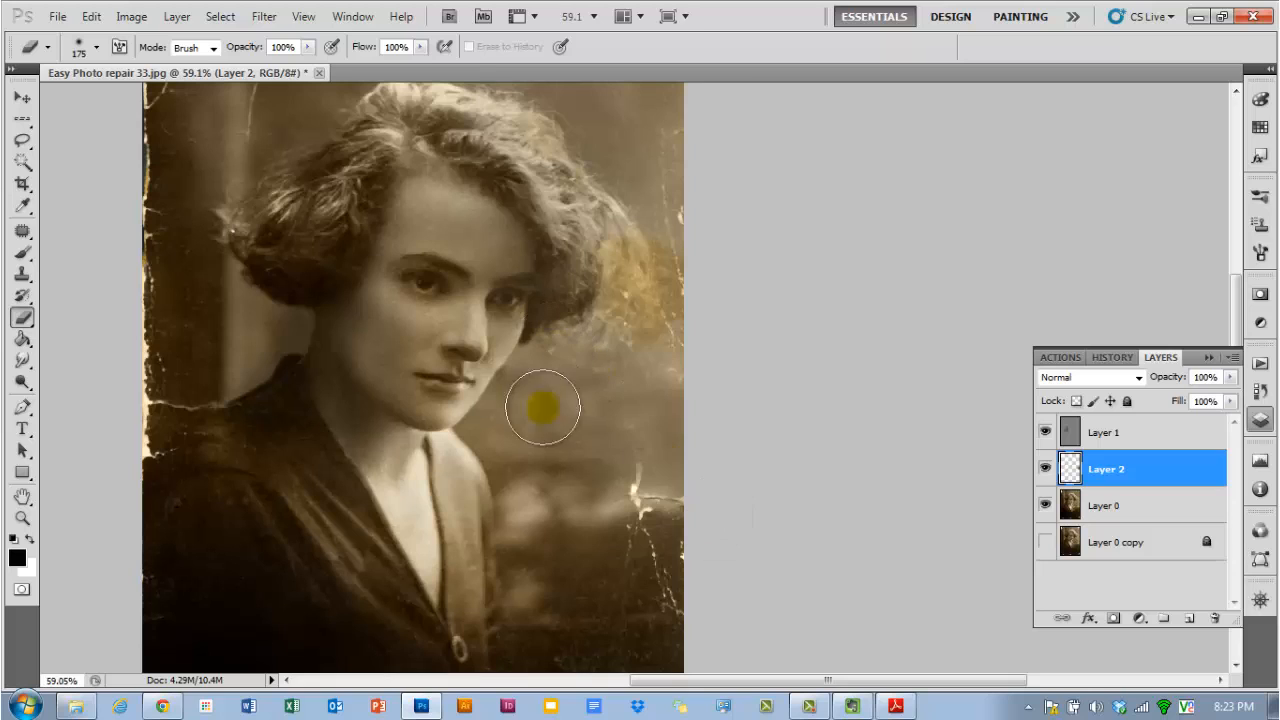
scroll(531, 606, "up", 3)
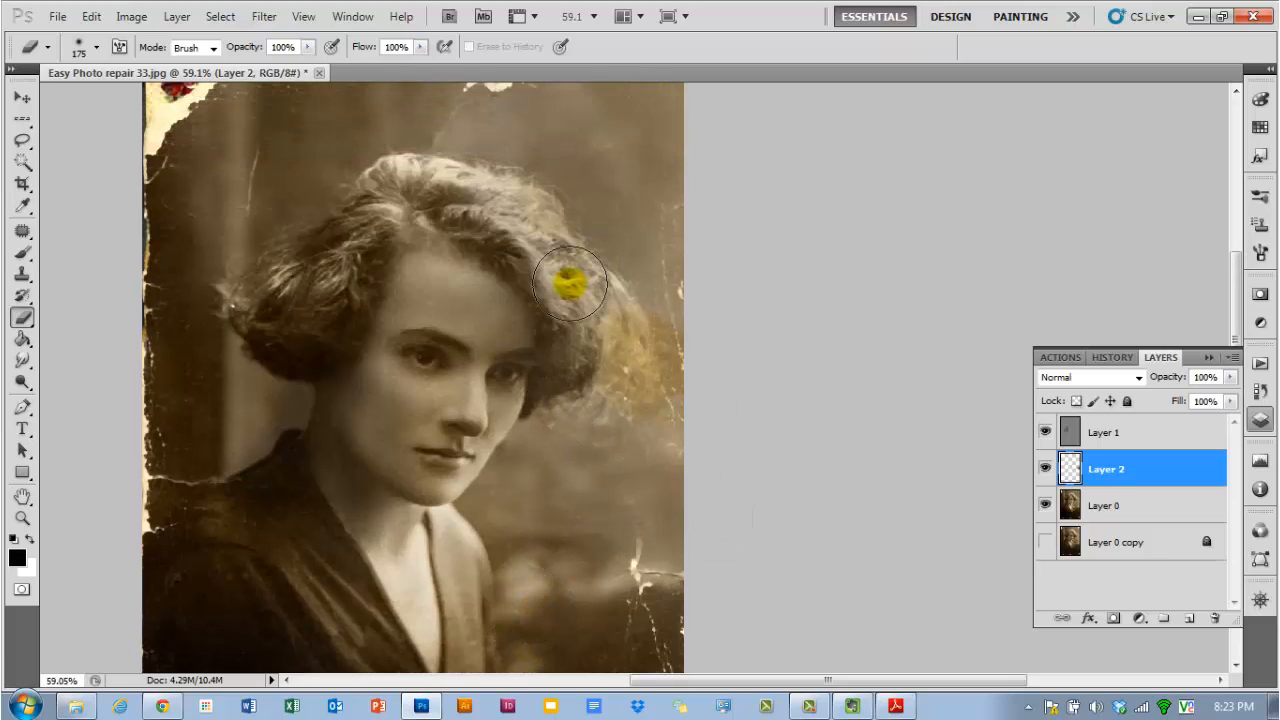
scroll(497, 294, "down", 1)
left_click_drag(444, 321, 424, 316)
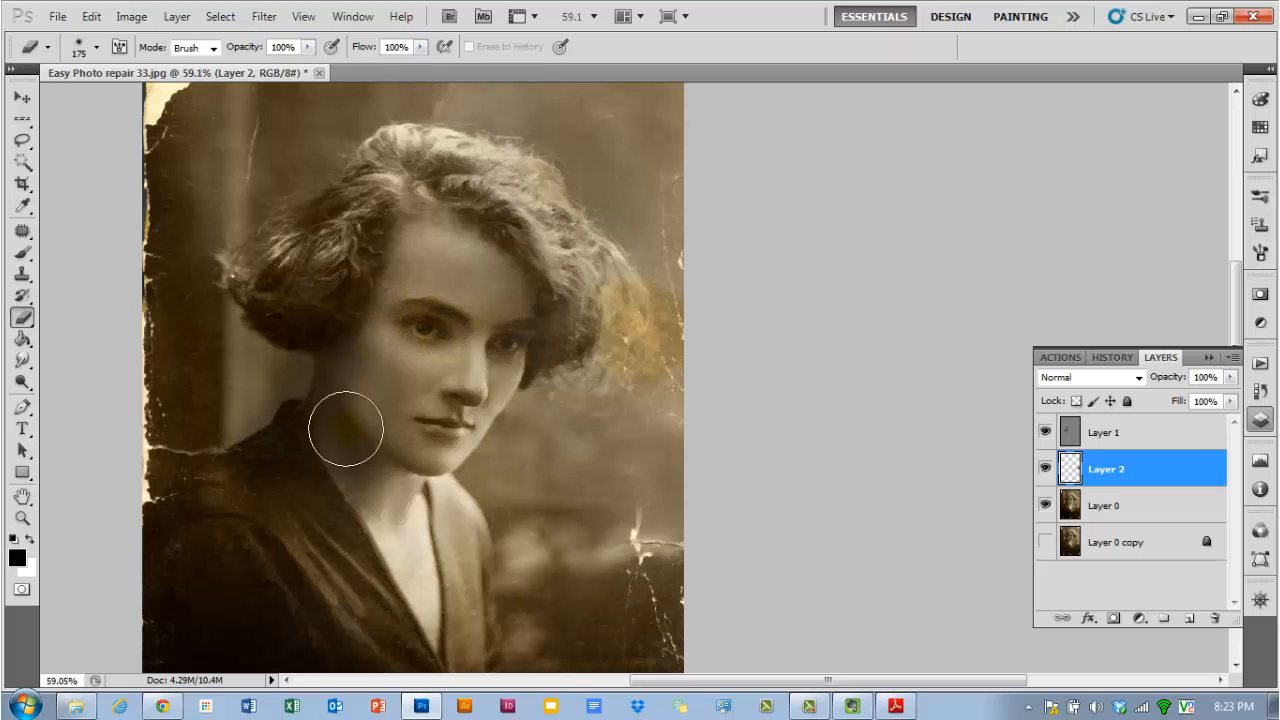